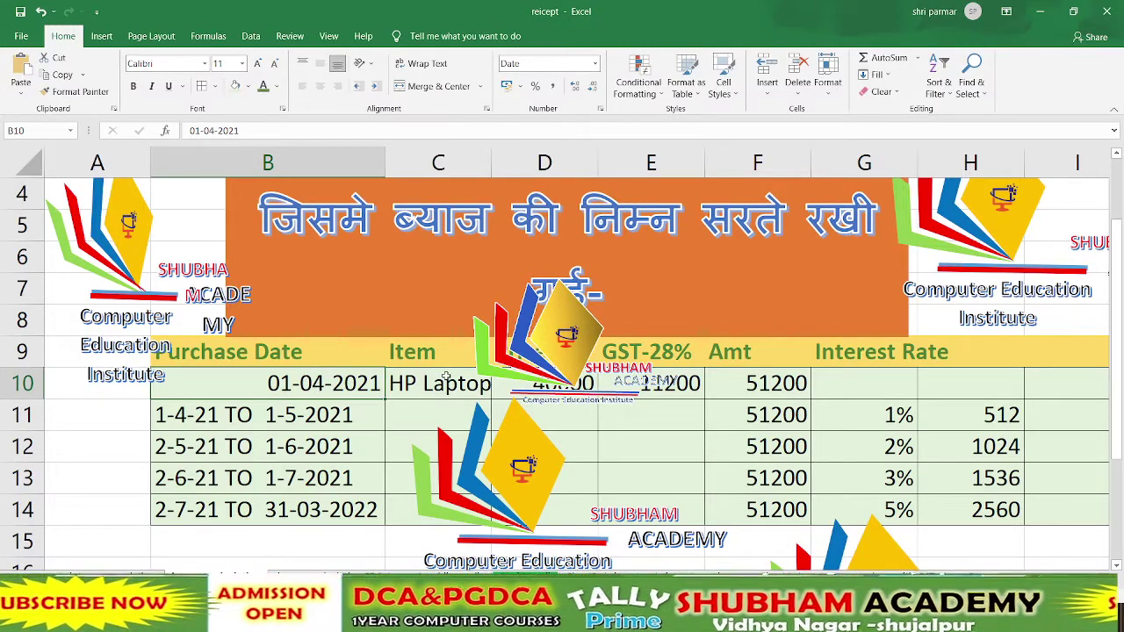
# Step: Examine the laptop purchase row's item, price, GST and amount, and the date ranges with their interest rates
pyautogui.click(446, 377)
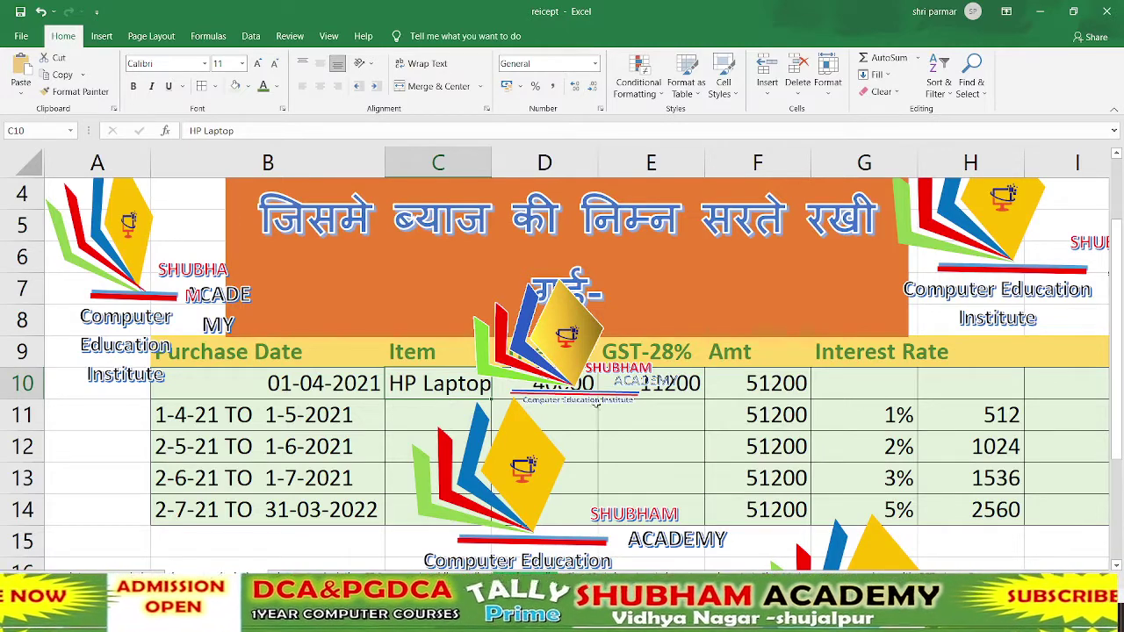
pyautogui.click(583, 383)
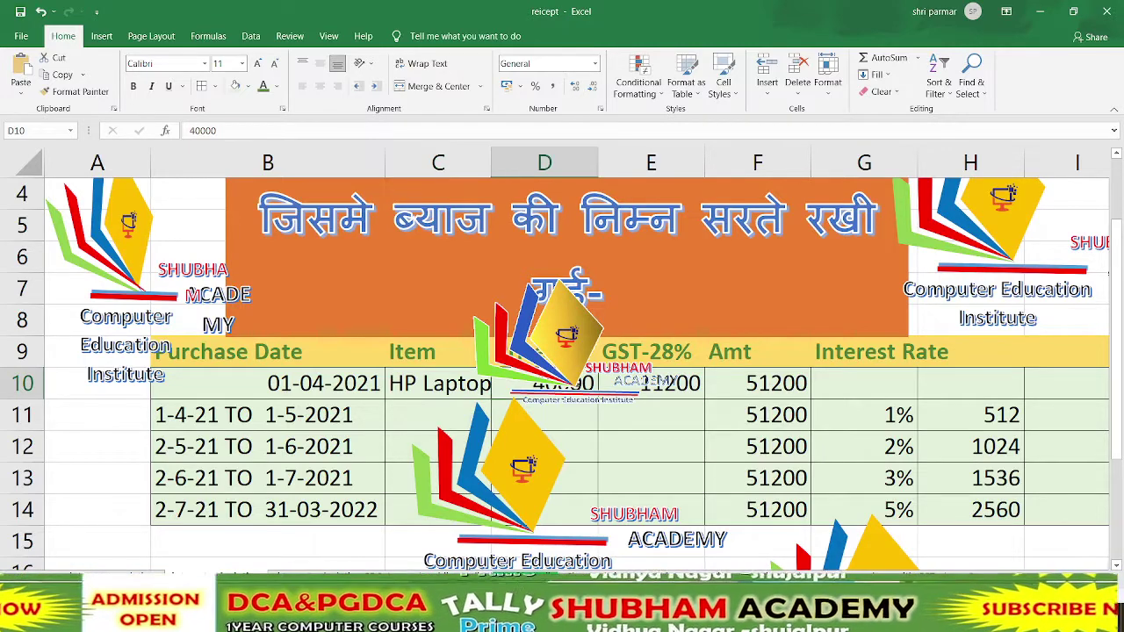
pyautogui.click(668, 390)
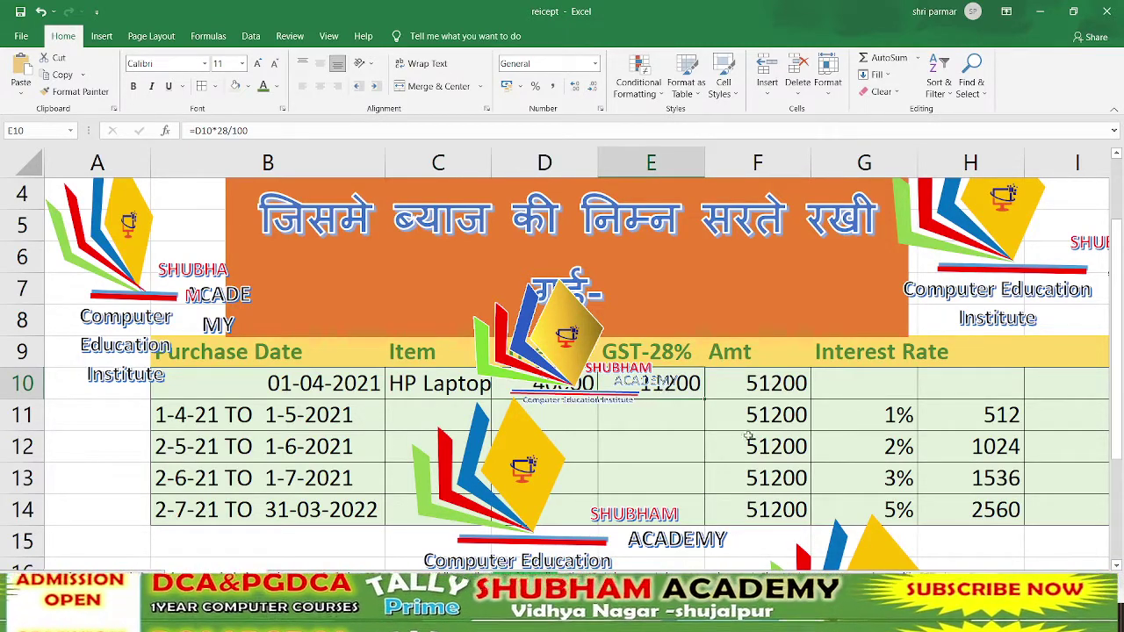
pyautogui.click(794, 384)
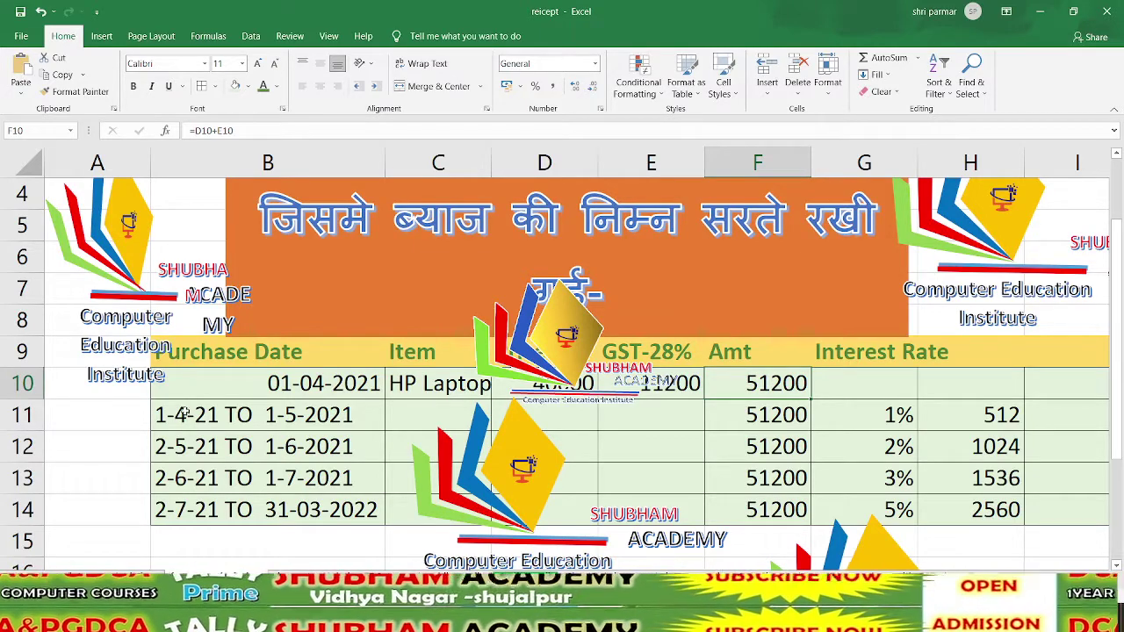
pyautogui.click(321, 410)
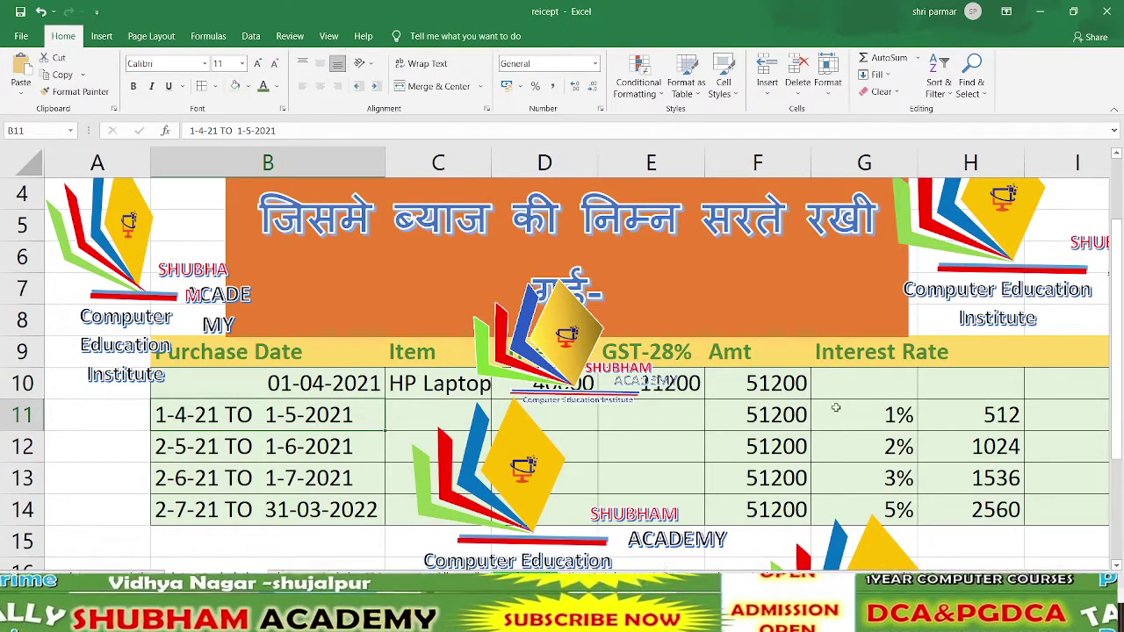
pyautogui.click(866, 416)
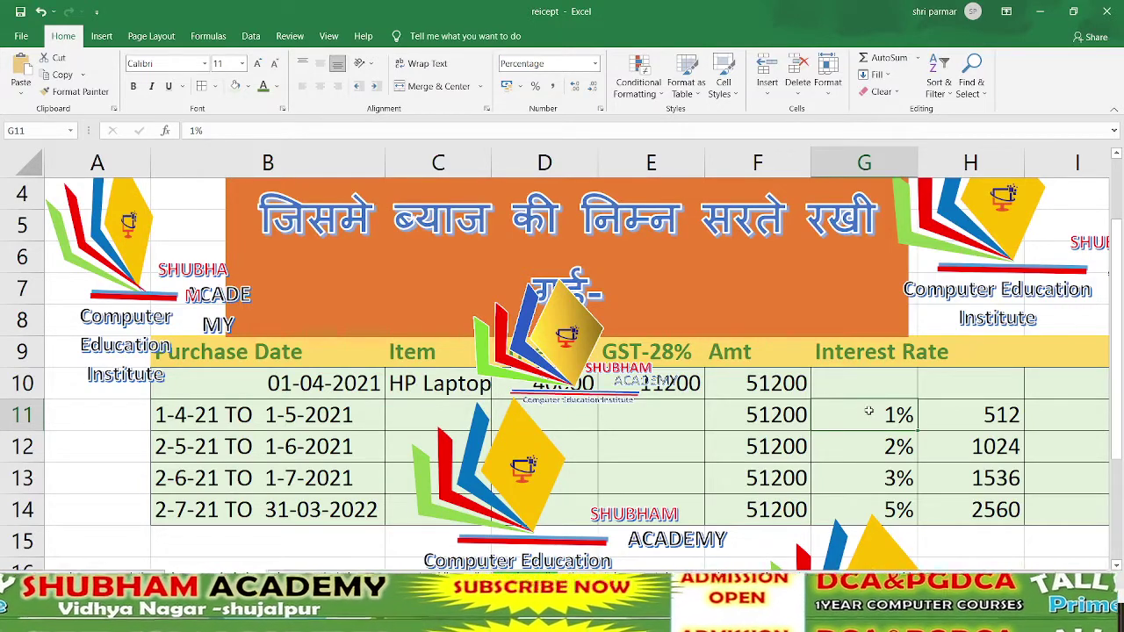
pyautogui.click(187, 449)
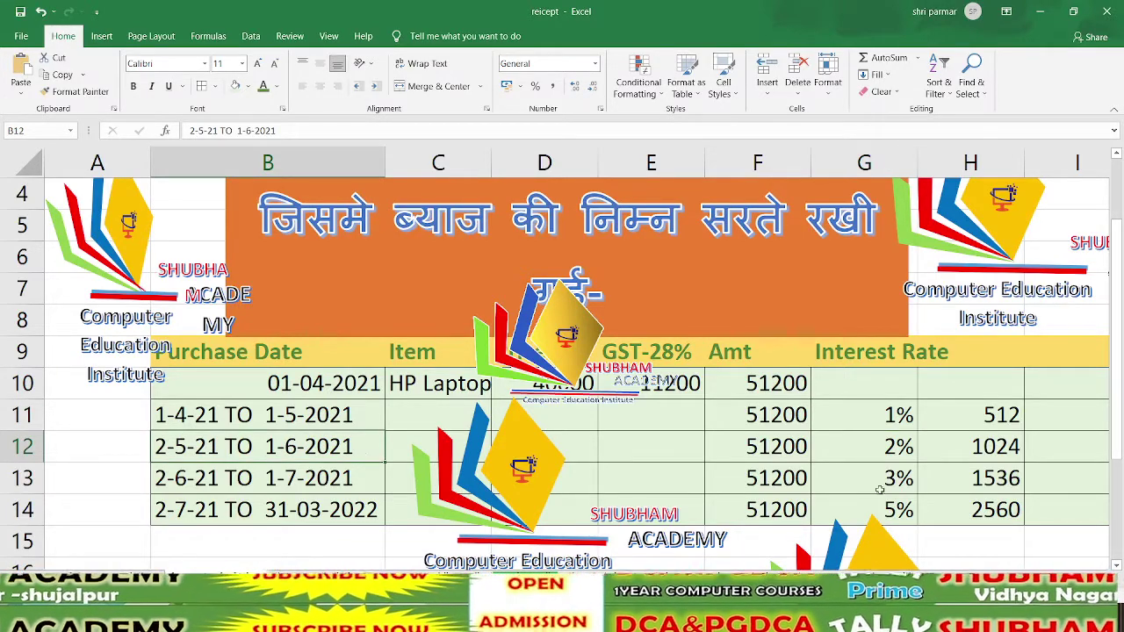
pyautogui.click(906, 449)
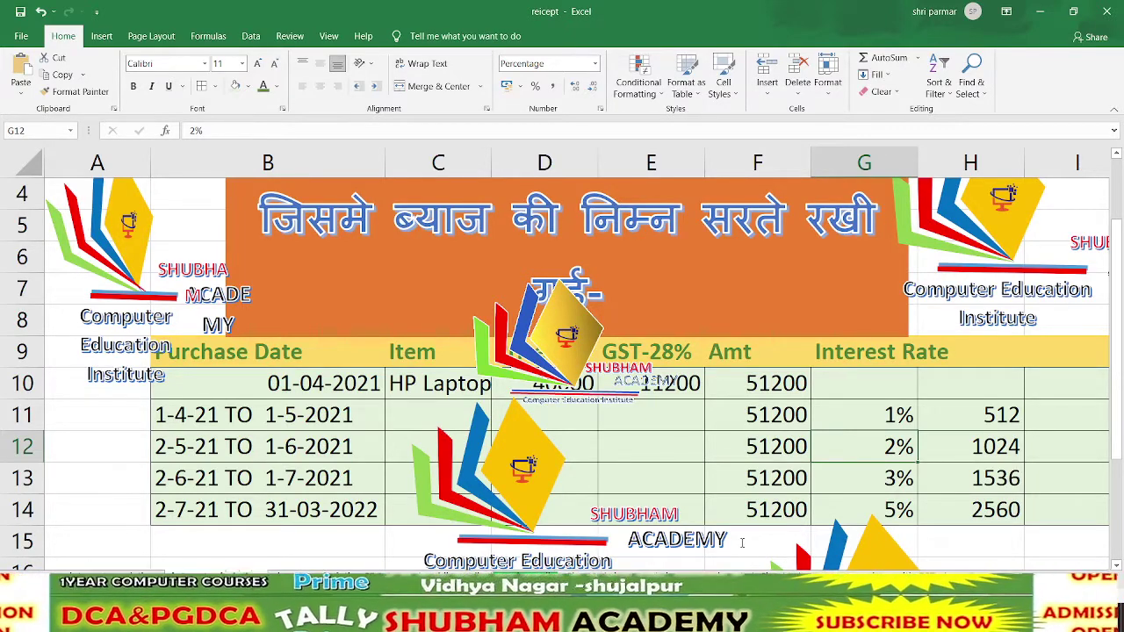
pyautogui.click(905, 509)
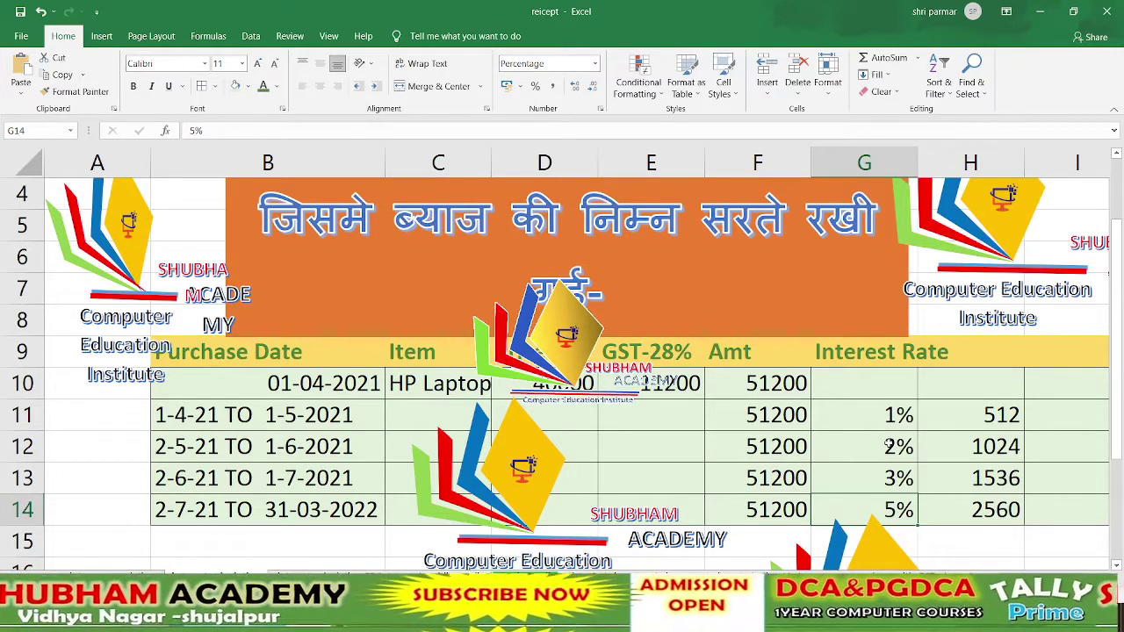
# Step: Switch to TallyPrime and open a new purchase voucher in Item Invoice mode
pyautogui.hotkey('alt', 'Tab')
pyautogui.press('Tab')
pyautogui.press('Tab')
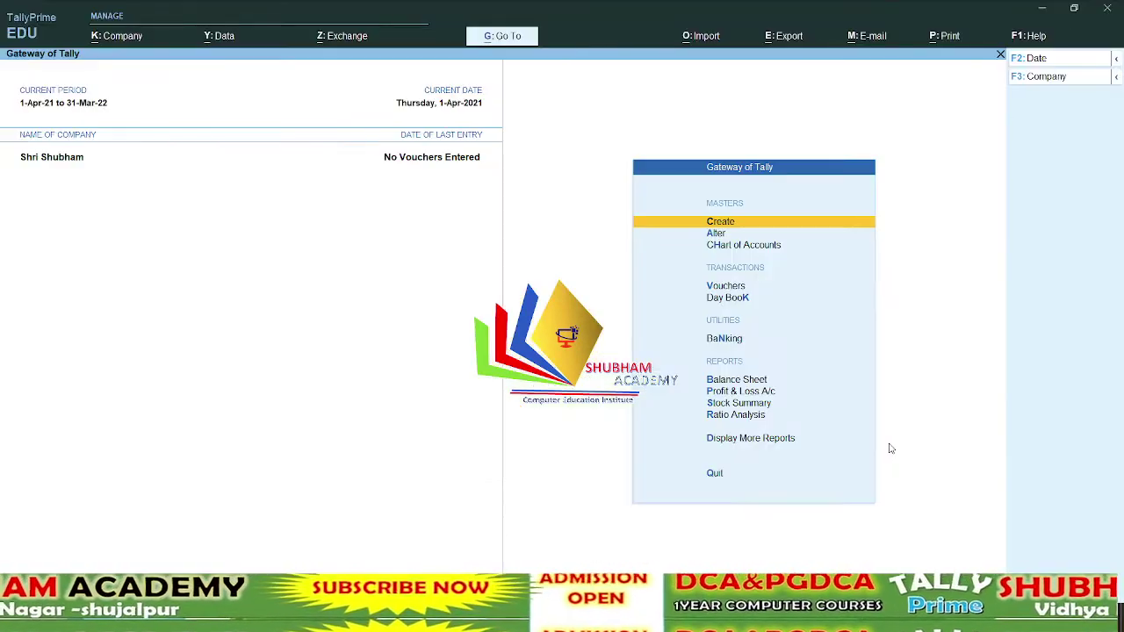
pyautogui.press('v')
pyautogui.press('F9')
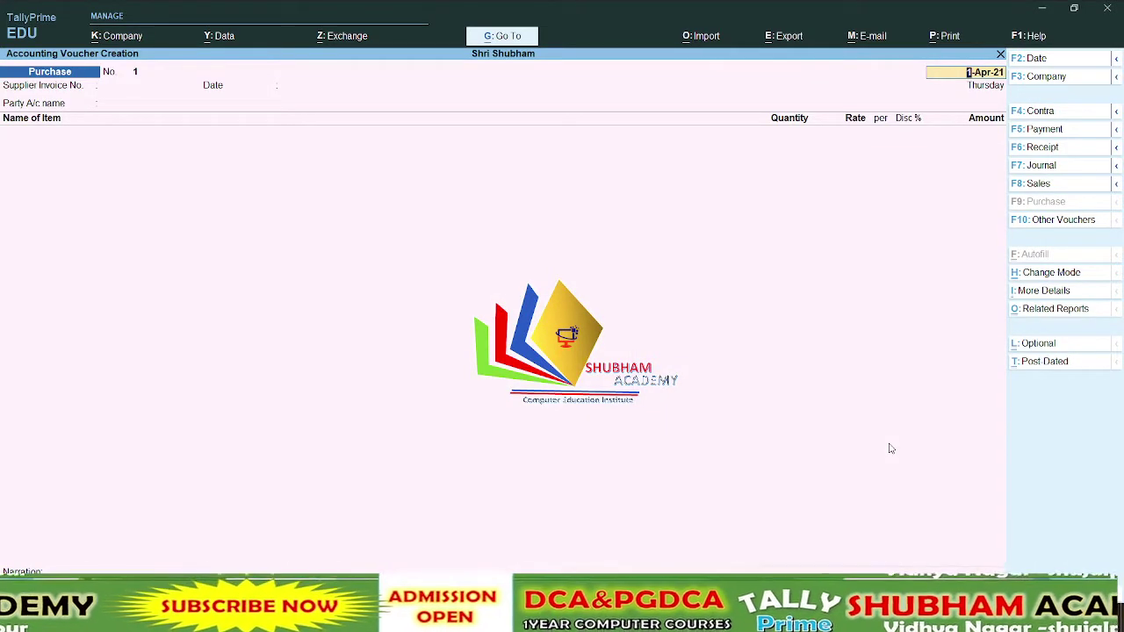
pyautogui.press('ctrl')
pyautogui.hotkey('ctrl', 'h')
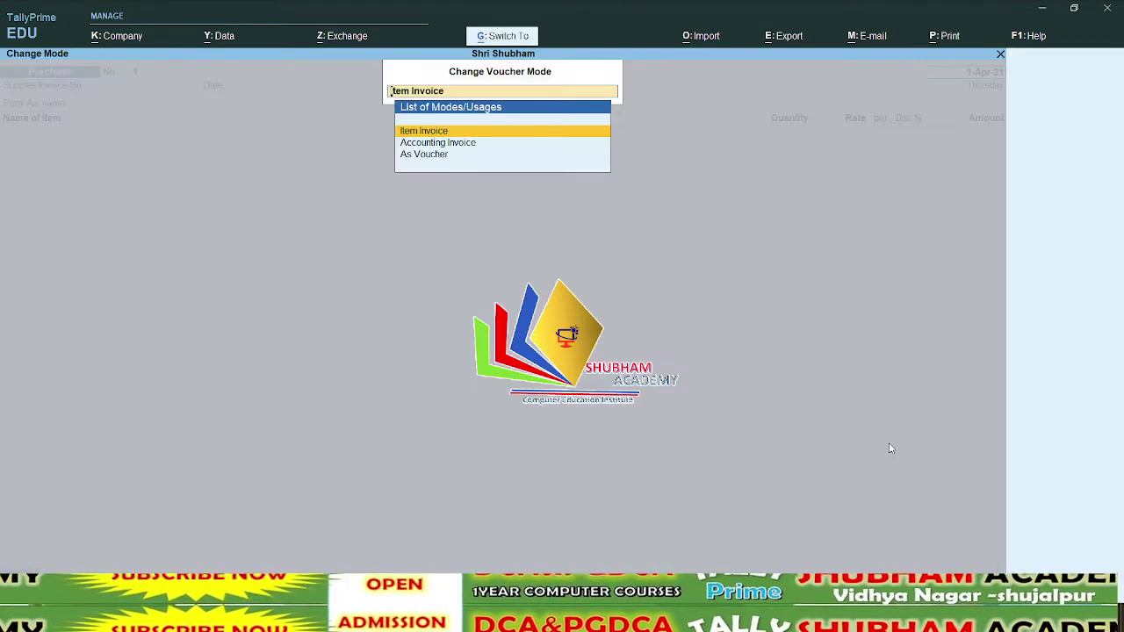
pyautogui.press('Return')
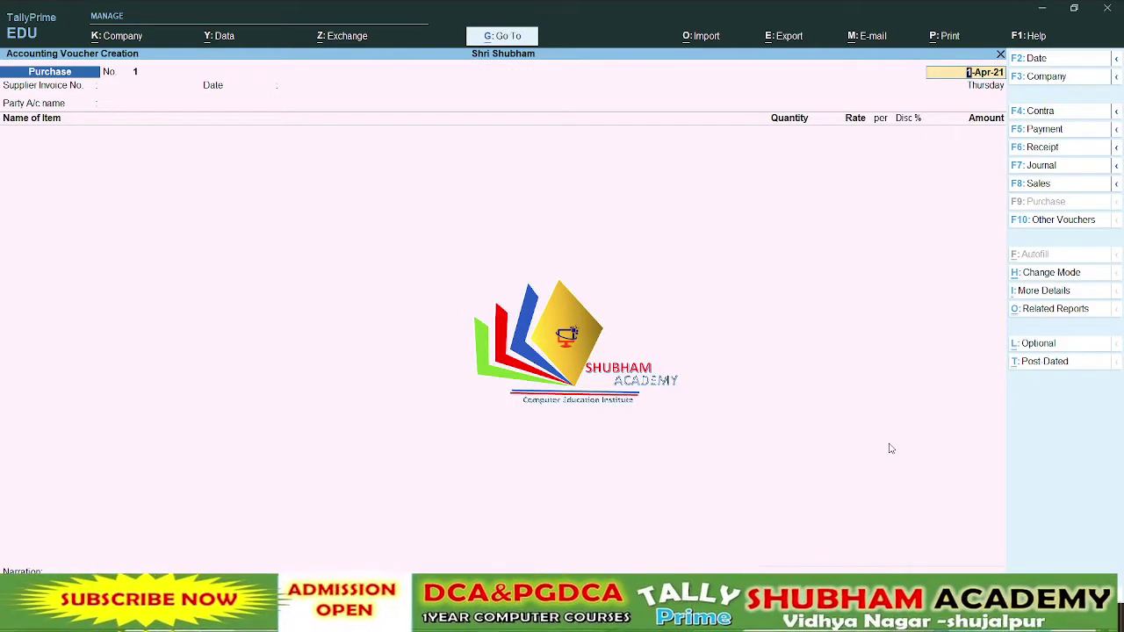
# Step: Set "Select common Ledger Account for Item Allocation" to Yes in the voucher configuration and save it
pyautogui.press('F12')
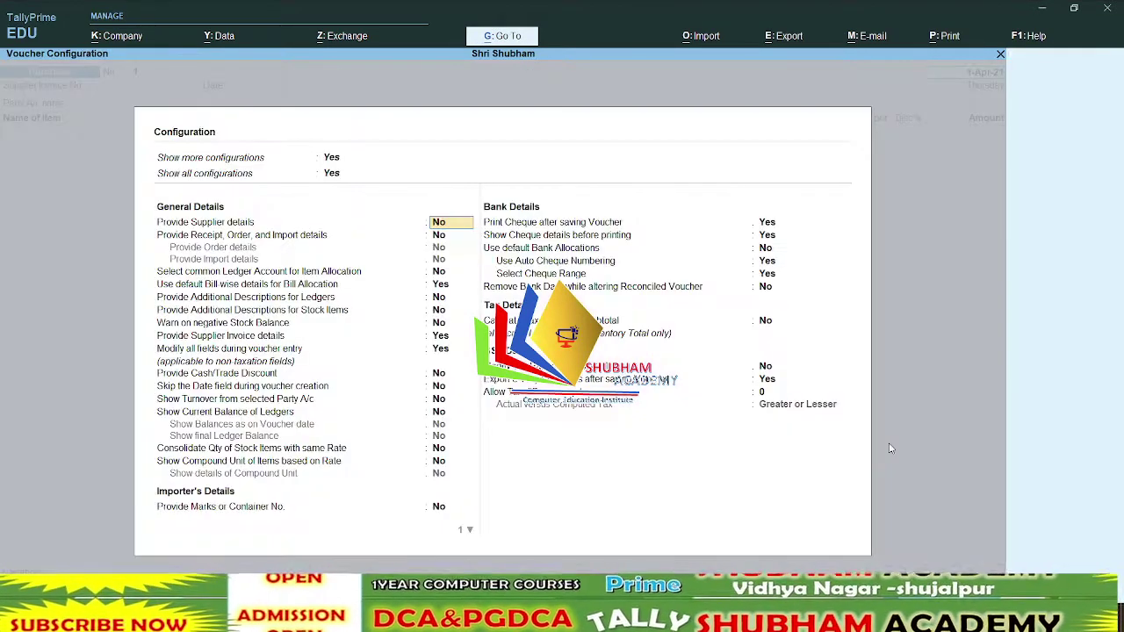
pyautogui.press('Down')
pyautogui.press('Down')
pyautogui.press('Down')
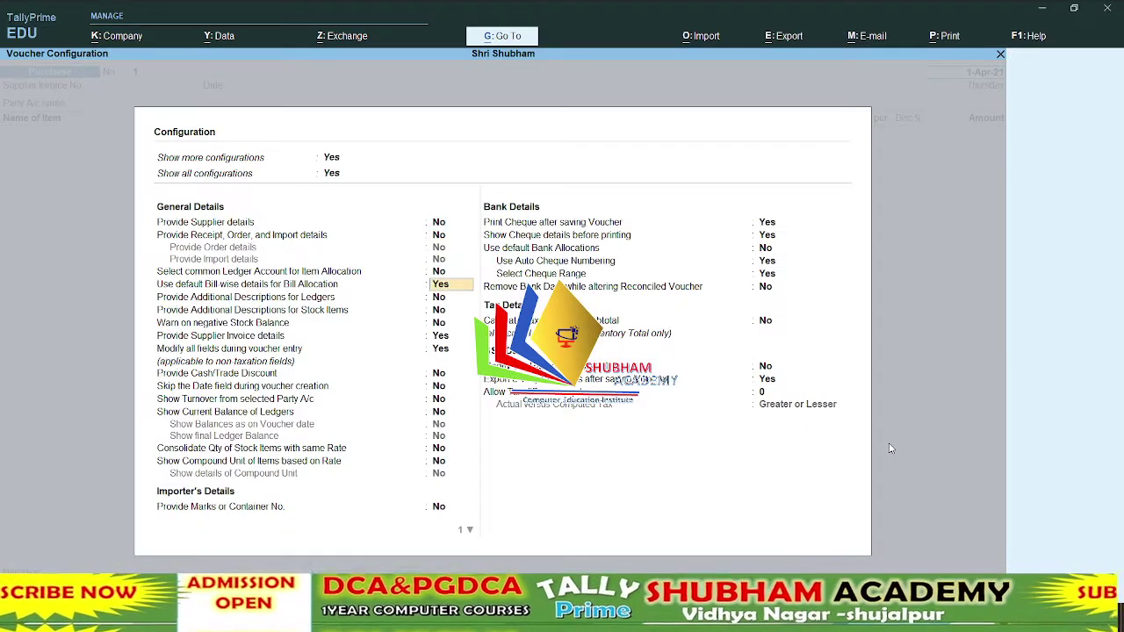
pyautogui.press('Up')
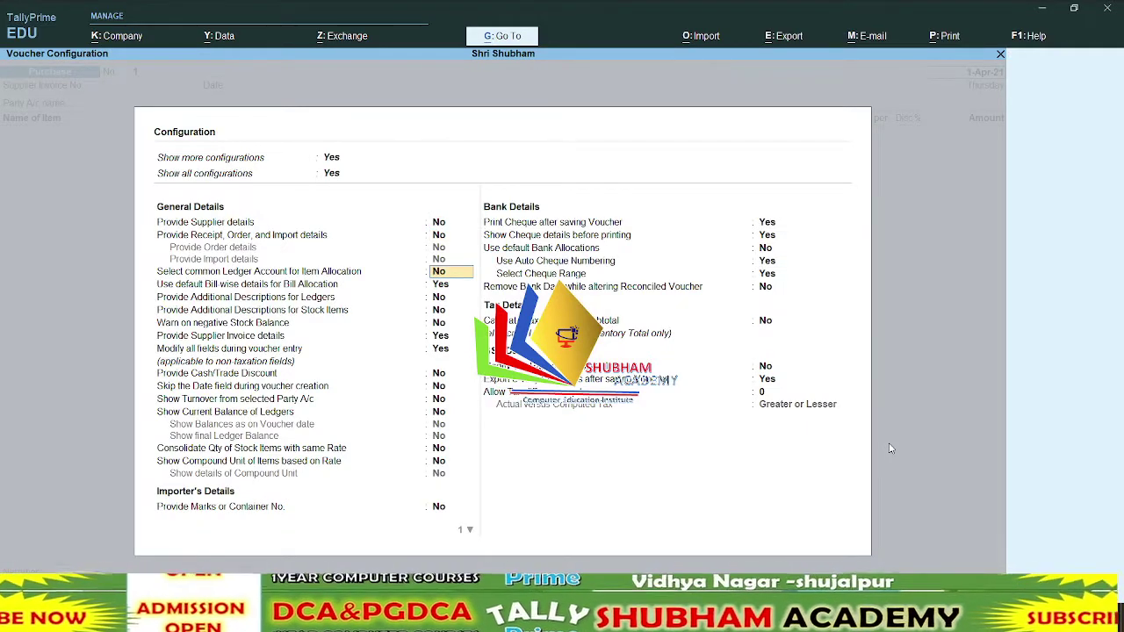
pyautogui.write('y')
pyautogui.press('Return')
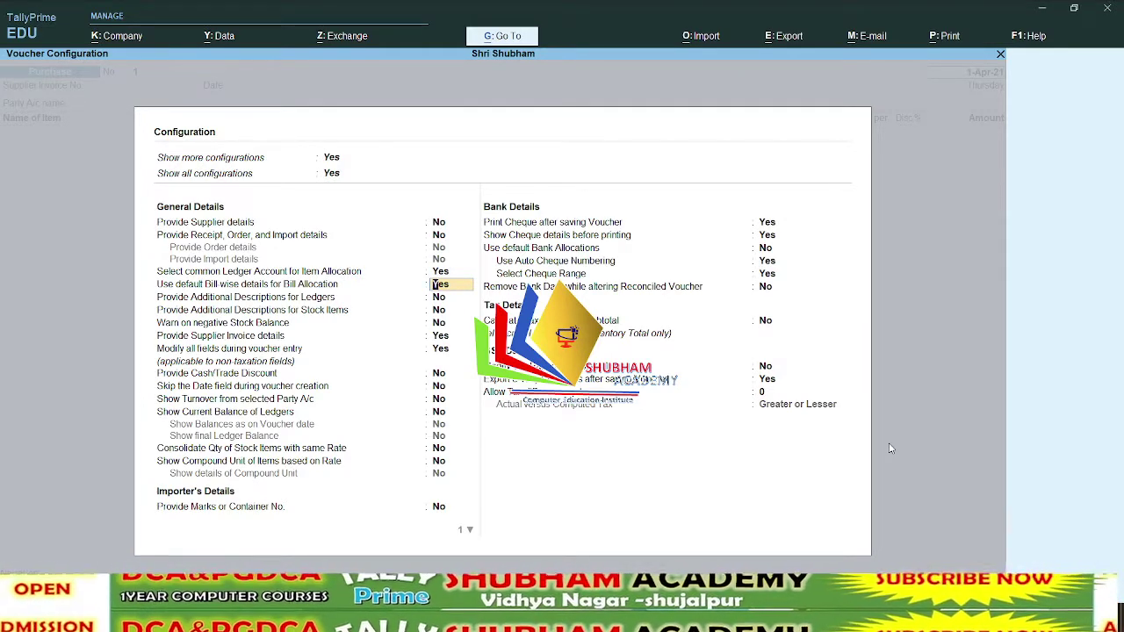
pyautogui.press('ctrl')
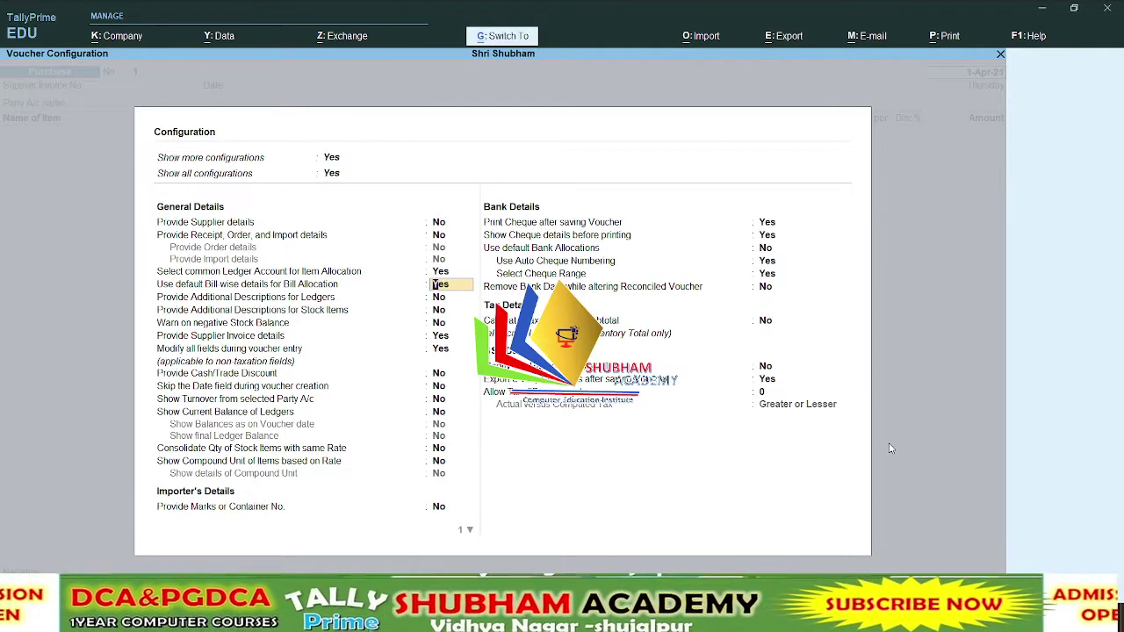
pyautogui.hotkey('ctrl', 'a')
# Step: Leave the supplier invoice number and date blank and choose Gayatri Computer as the party account
pyautogui.press('Return')
pyautogui.press('Return')
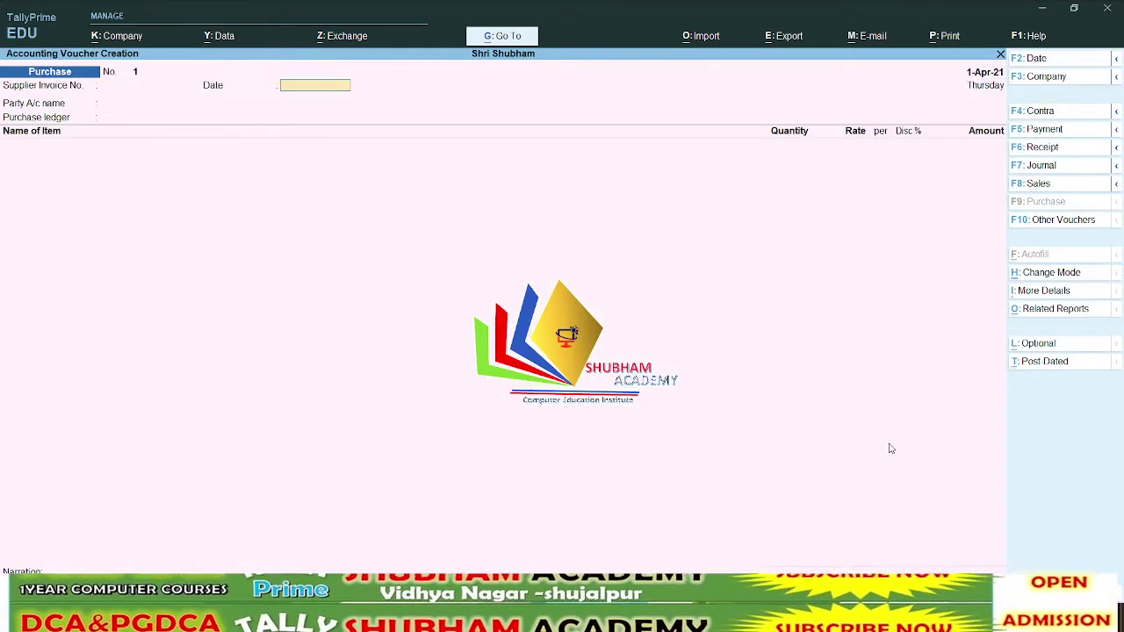
pyautogui.press('Return')
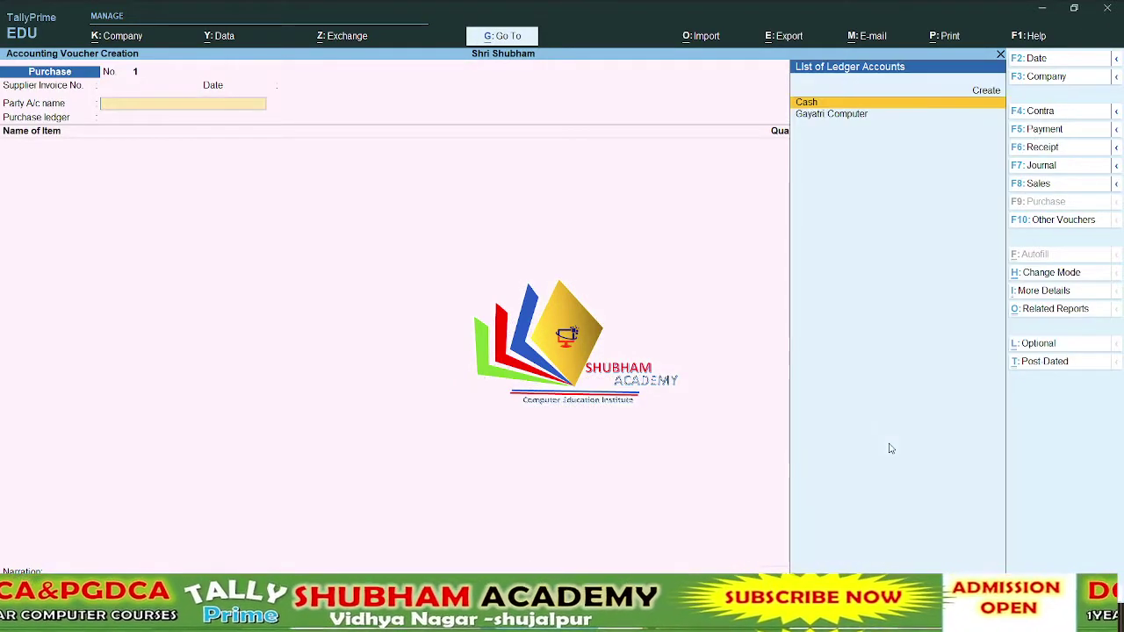
pyautogui.press('F2')
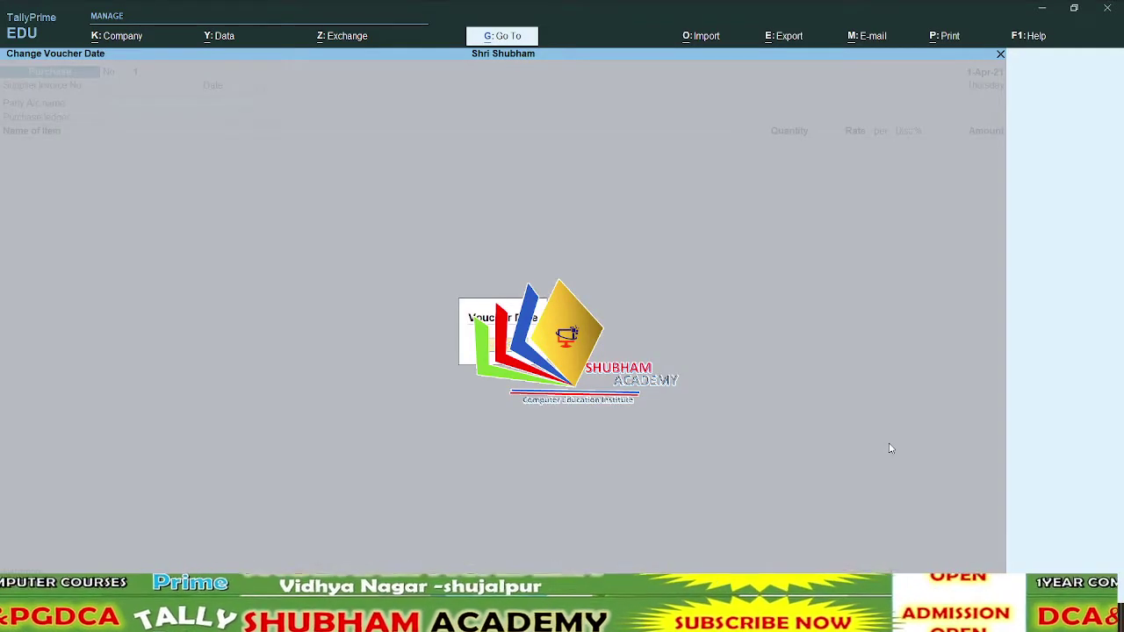
pyautogui.press('Escape')
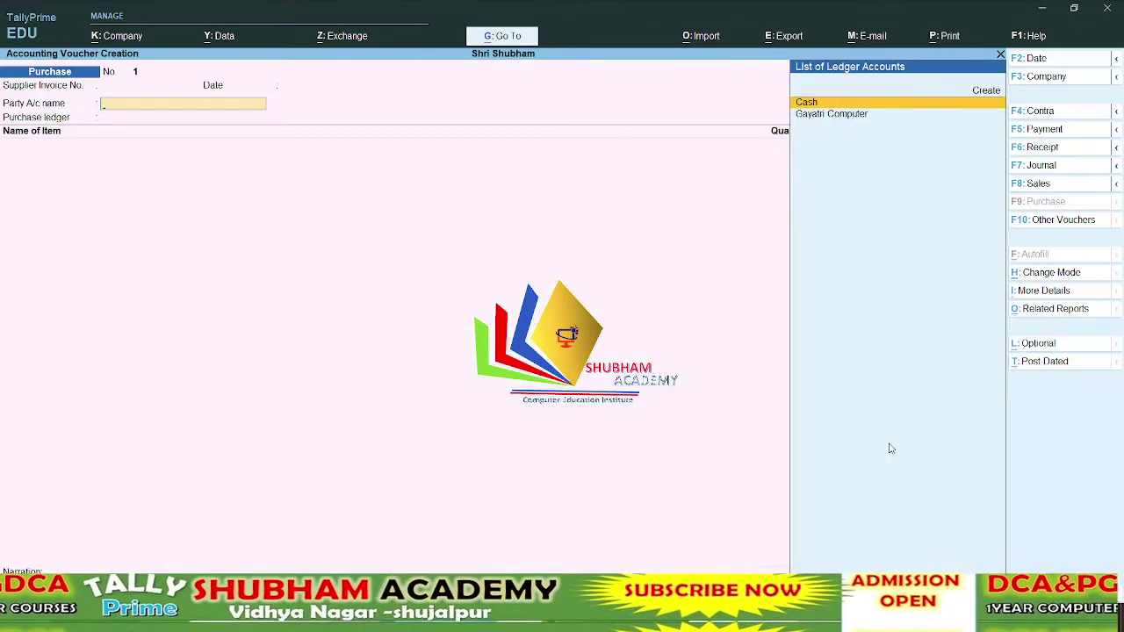
pyautogui.press('Down')
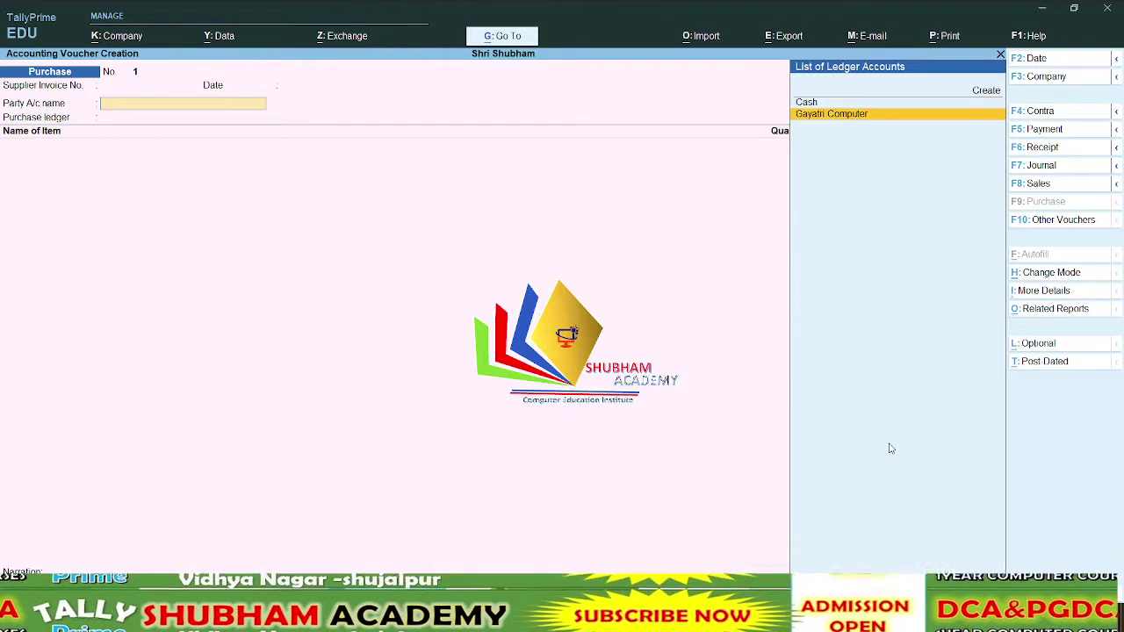
pyautogui.press('Return')
# Step: Open the Gayatri Computer ledger for alteration from the voucher and advance to its credit limit, keeping the Sundry Creditors group
pyautogui.press('BackSpace')
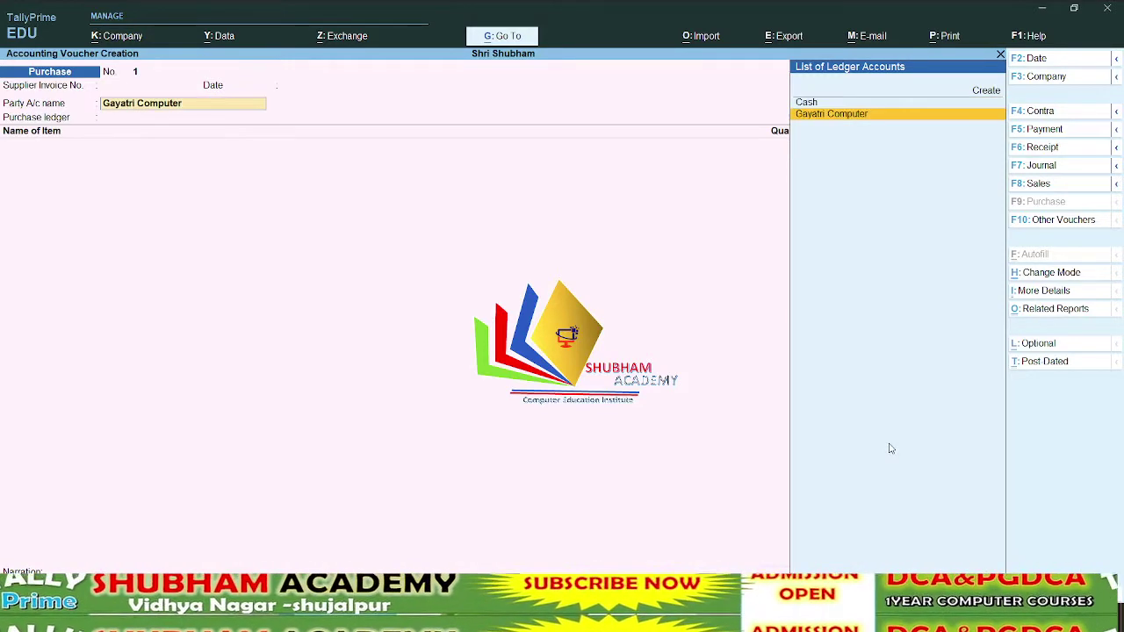
pyautogui.press('ctrl')
pyautogui.hotkey('ctrl', 'Return')
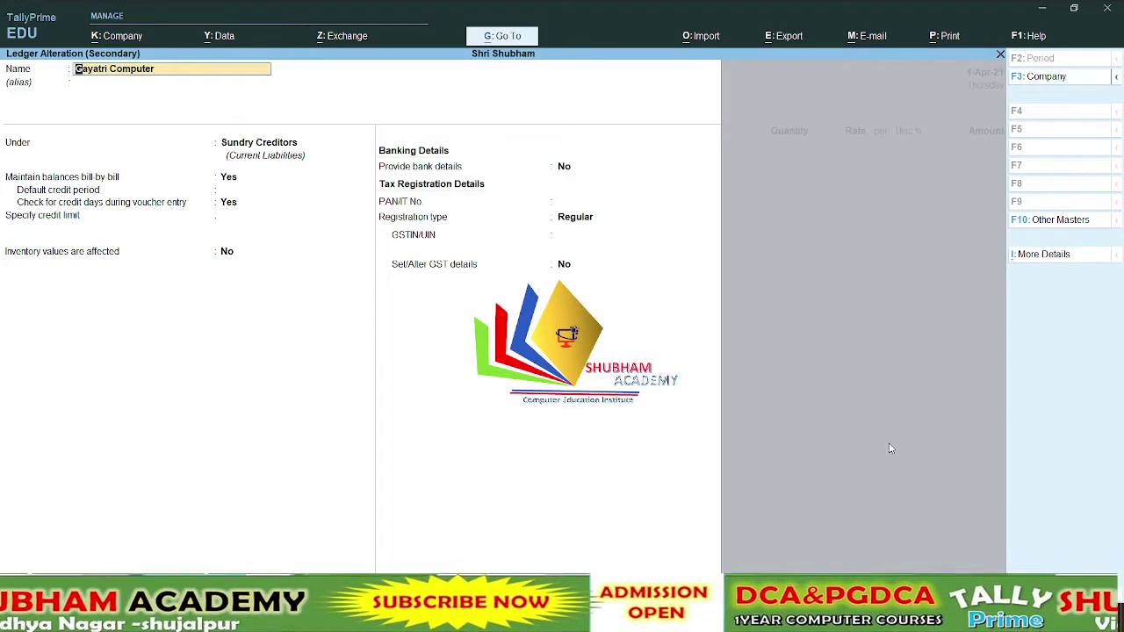
pyautogui.press('Return')
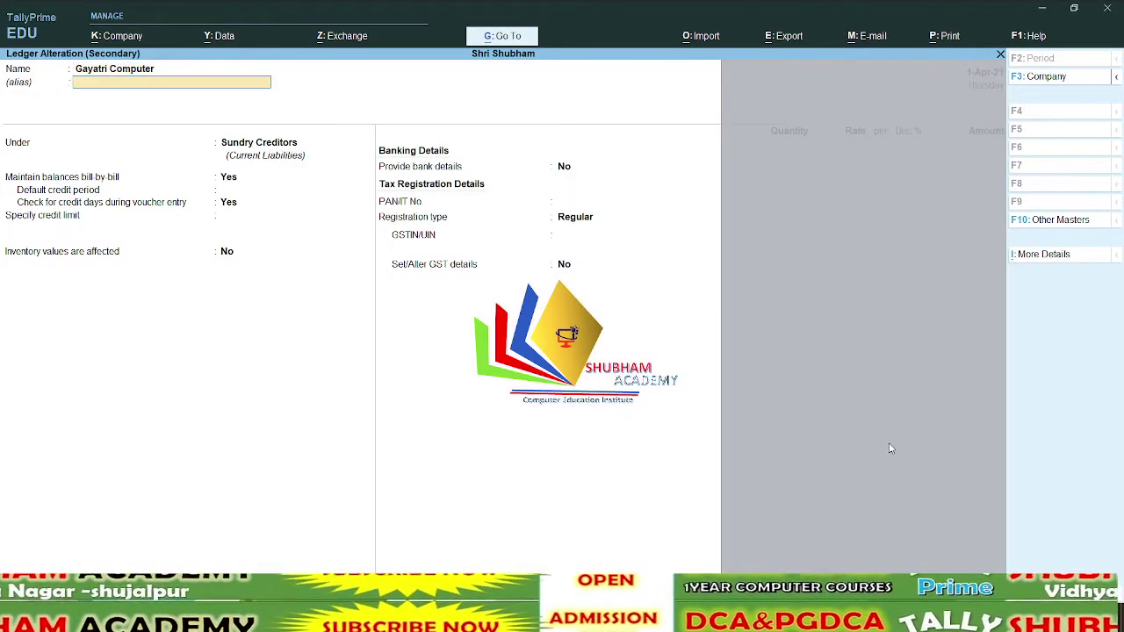
pyautogui.press('Return')
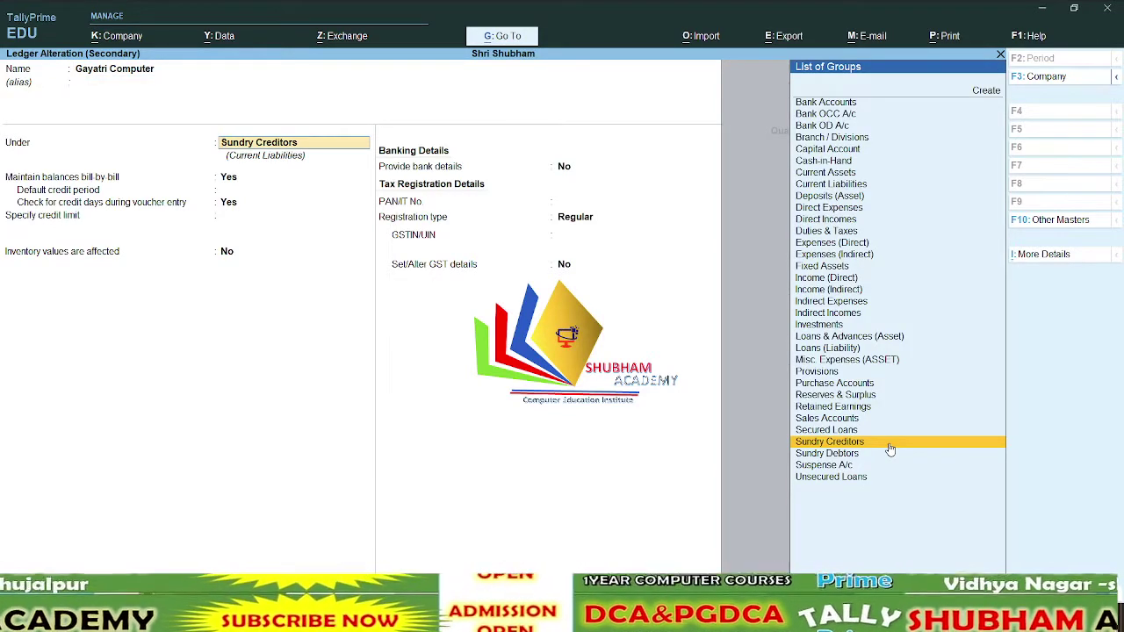
pyautogui.press('Return')
pyautogui.press('Return')
pyautogui.press('Return')
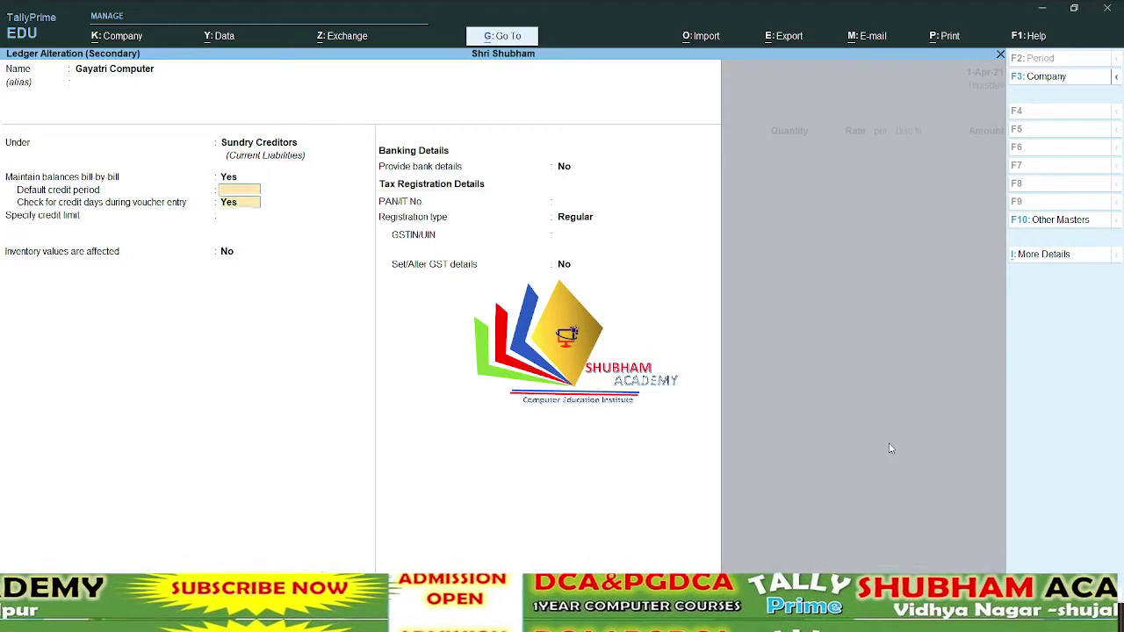
pyautogui.press('Return')
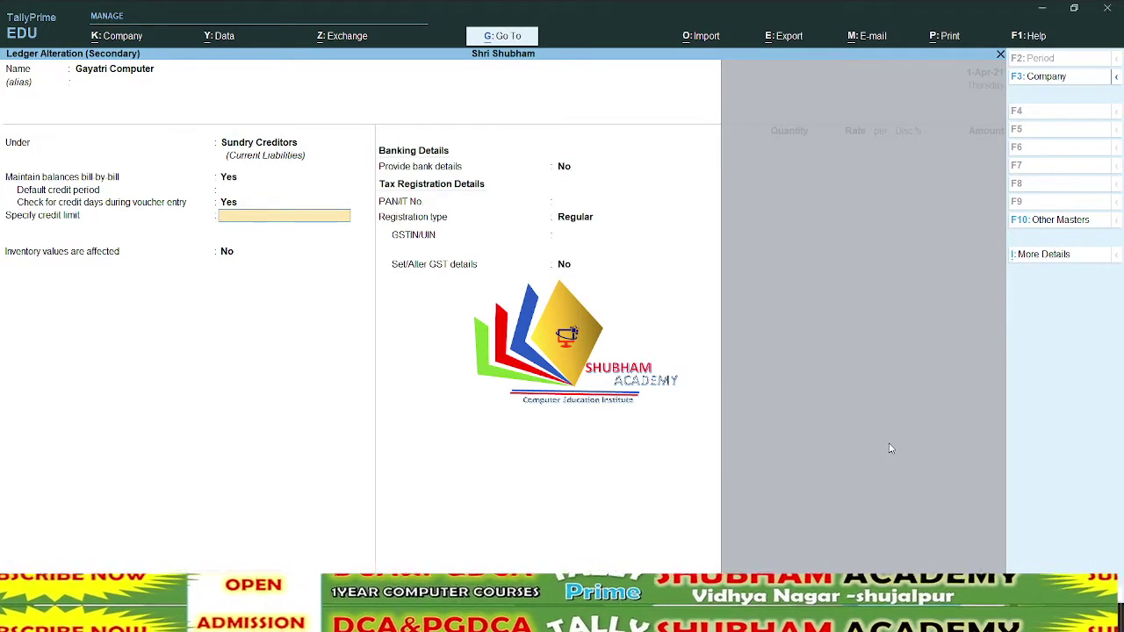
# Step: Enable Interest Calculation and Integrate Accounts with Inventory in the company features and save them
pyautogui.press('F11')
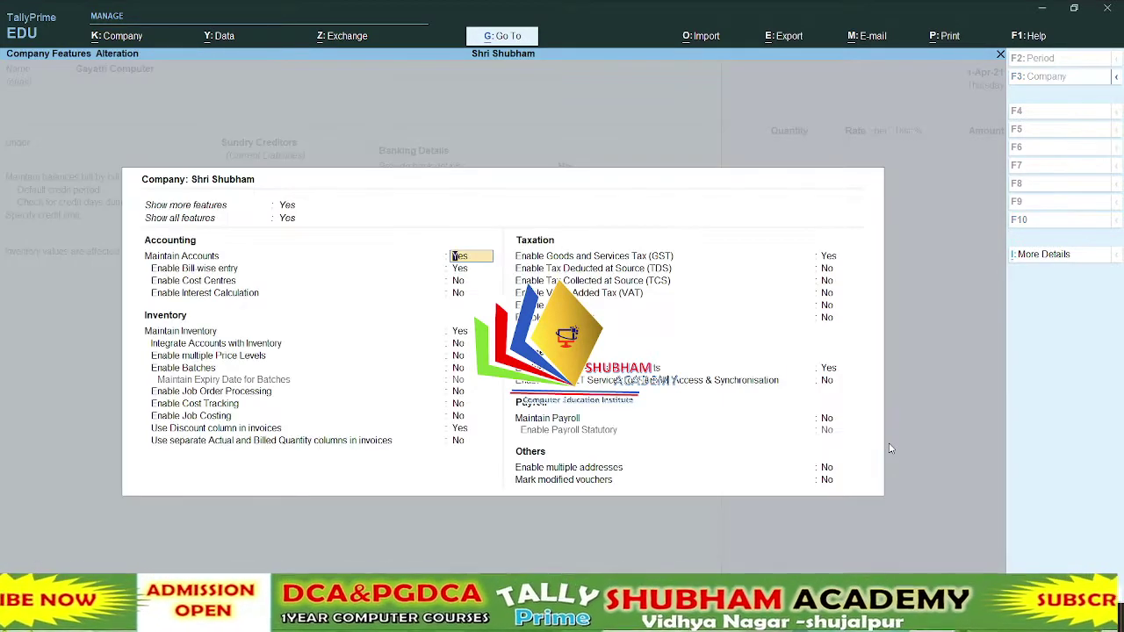
pyautogui.press('Return')
pyautogui.press('Return')
pyautogui.press('Return')
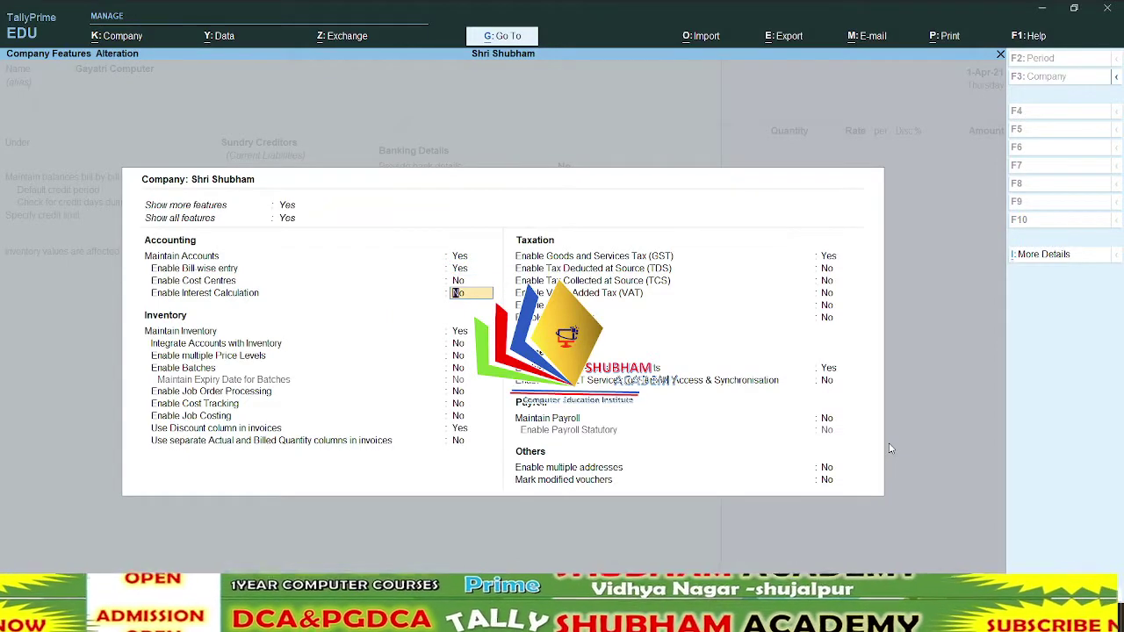
pyautogui.write('y')
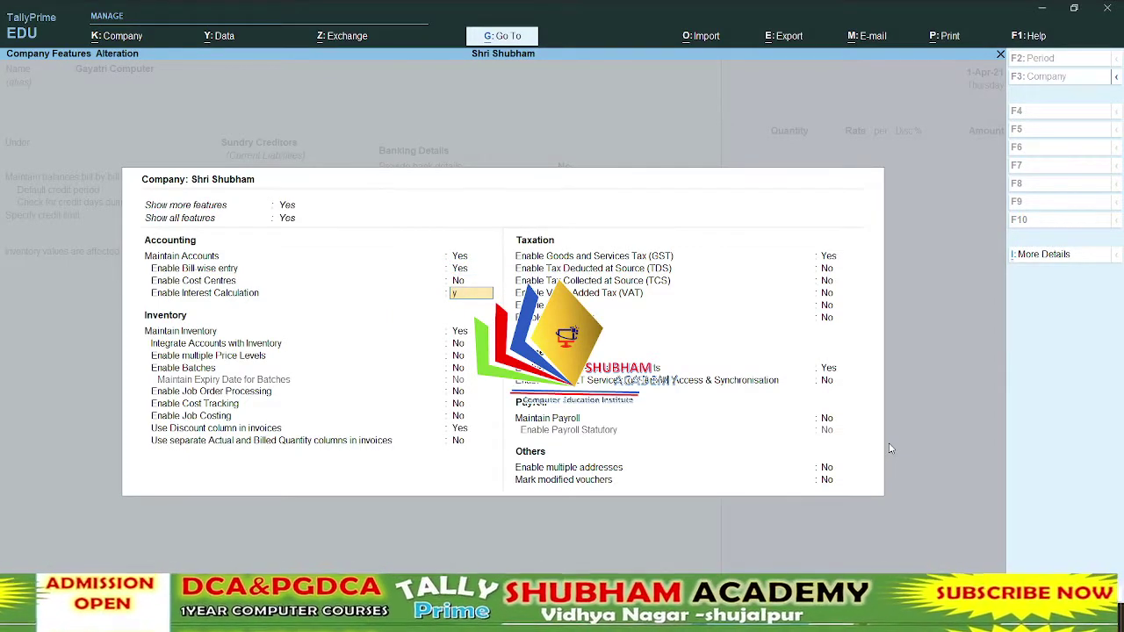
pyautogui.press('Return')
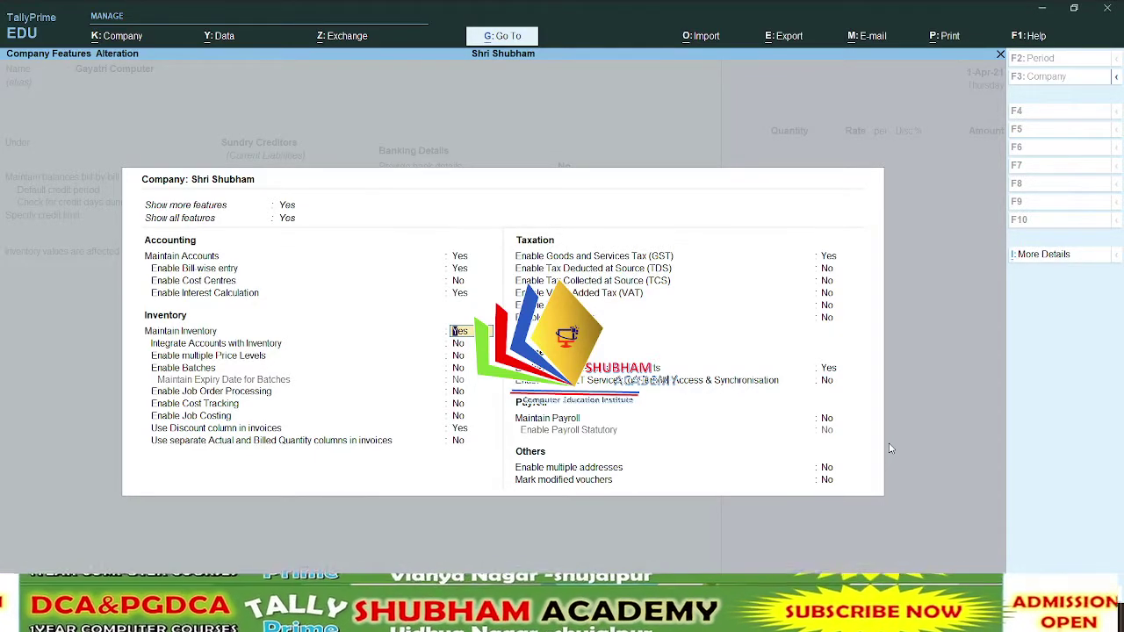
pyautogui.press('Return')
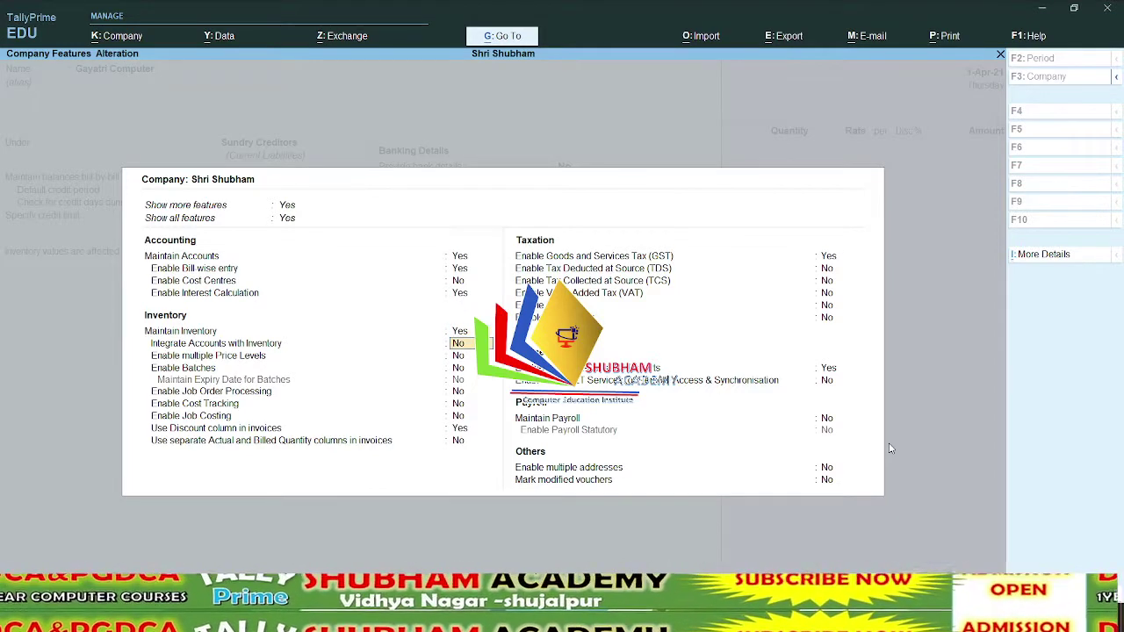
pyautogui.write('y')
pyautogui.press('Return')
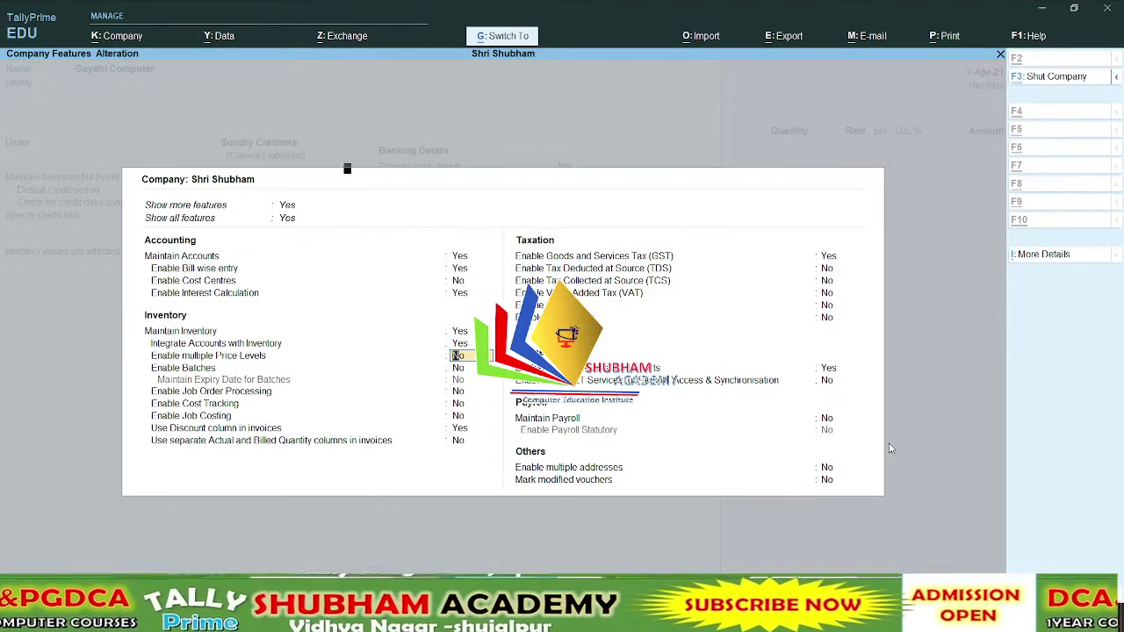
pyautogui.hotkey('ctrl', 'a')
# Step: Activate interest calculation for Gayatri Computer, keeping transaction-by-transaction calculation, parameter override and advanced parameter override at Yes
pyautogui.press('Return')
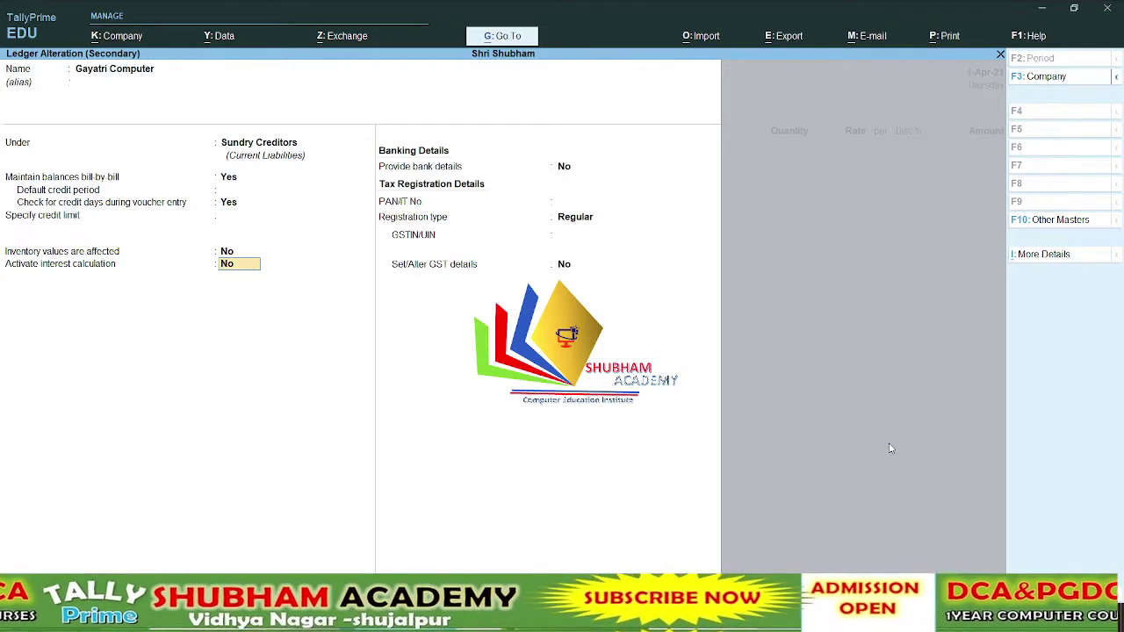
pyautogui.write('y')
pyautogui.press('Return')
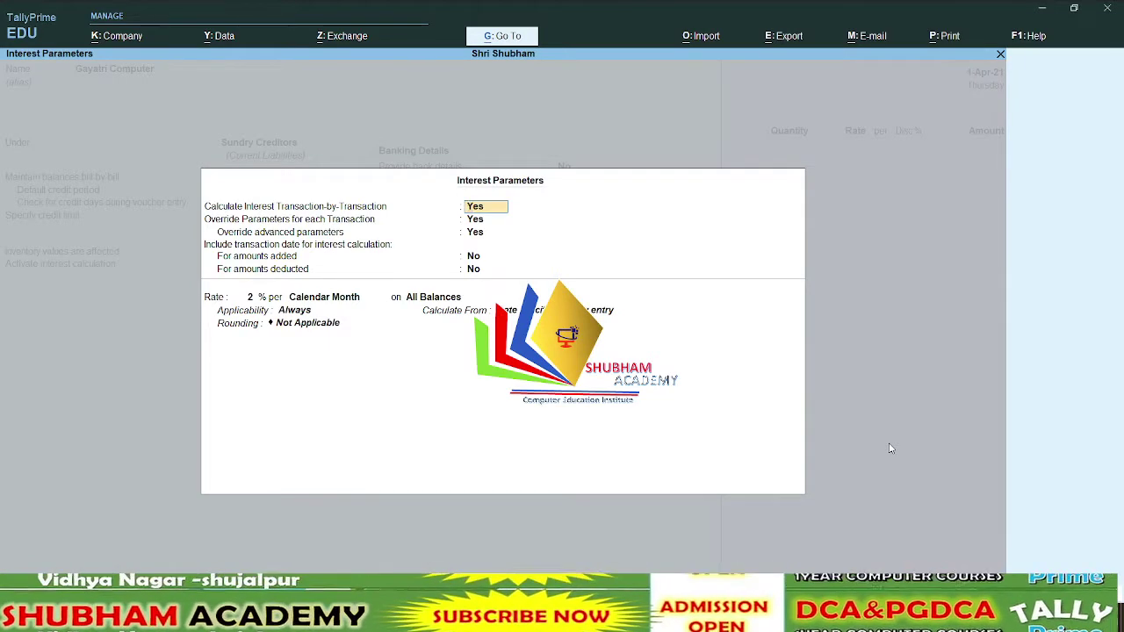
pyautogui.press('Return')
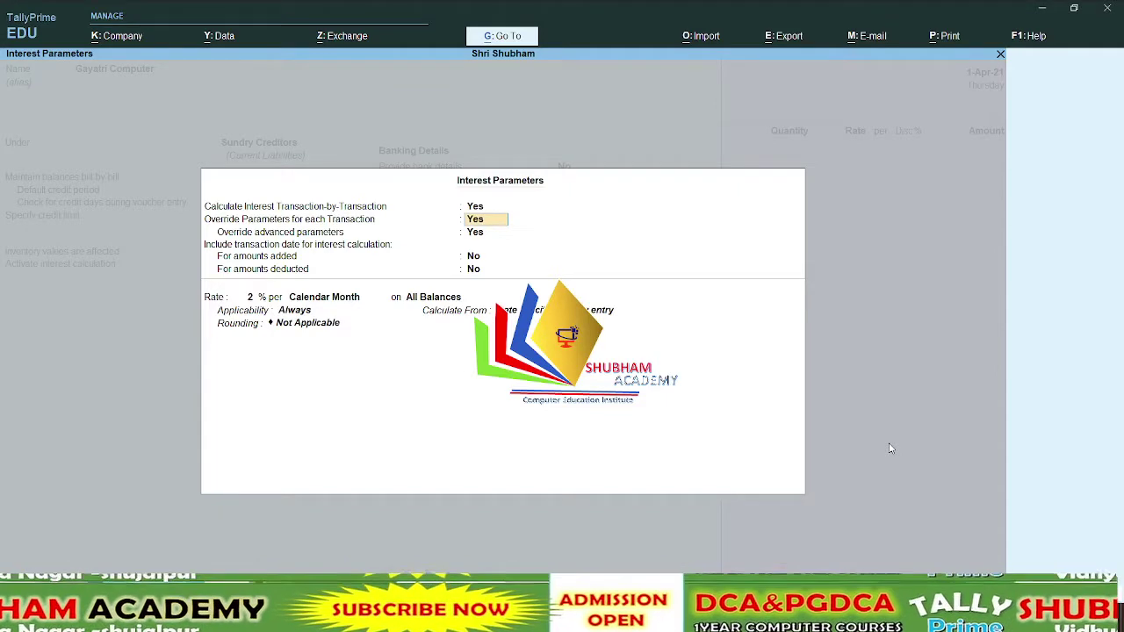
pyautogui.press('Return')
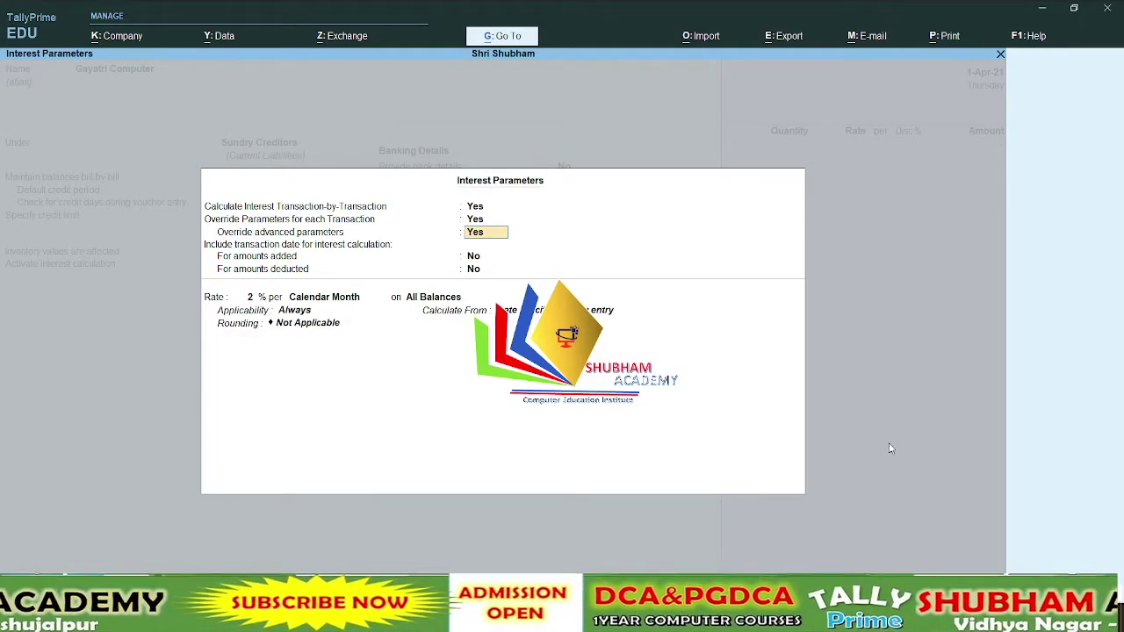
pyautogui.press('Return')
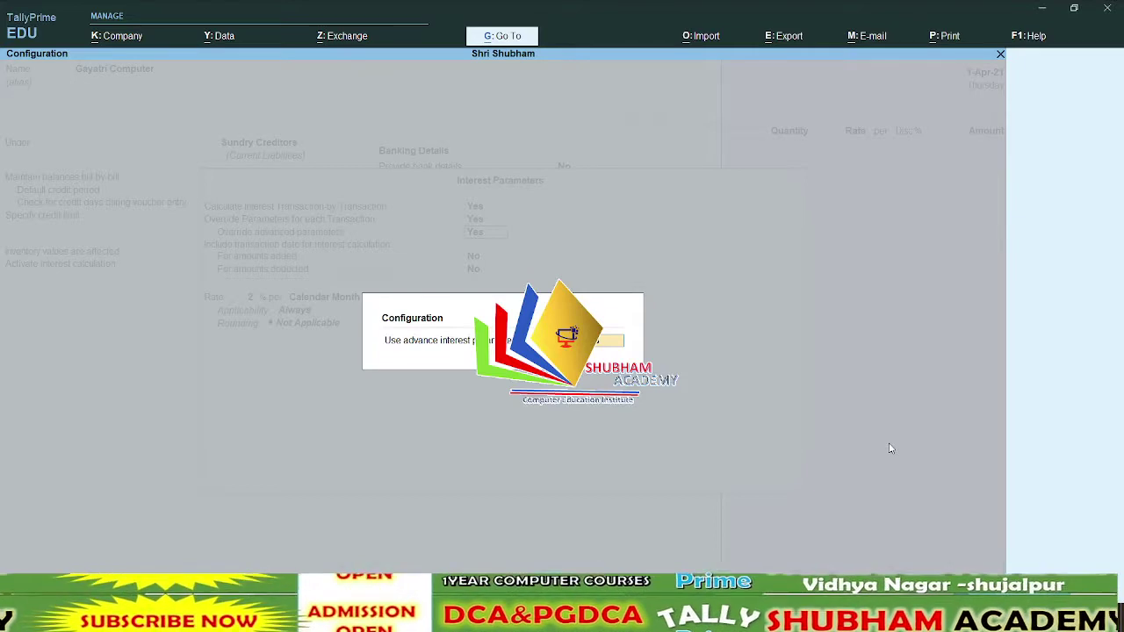
pyautogui.press('Escape')
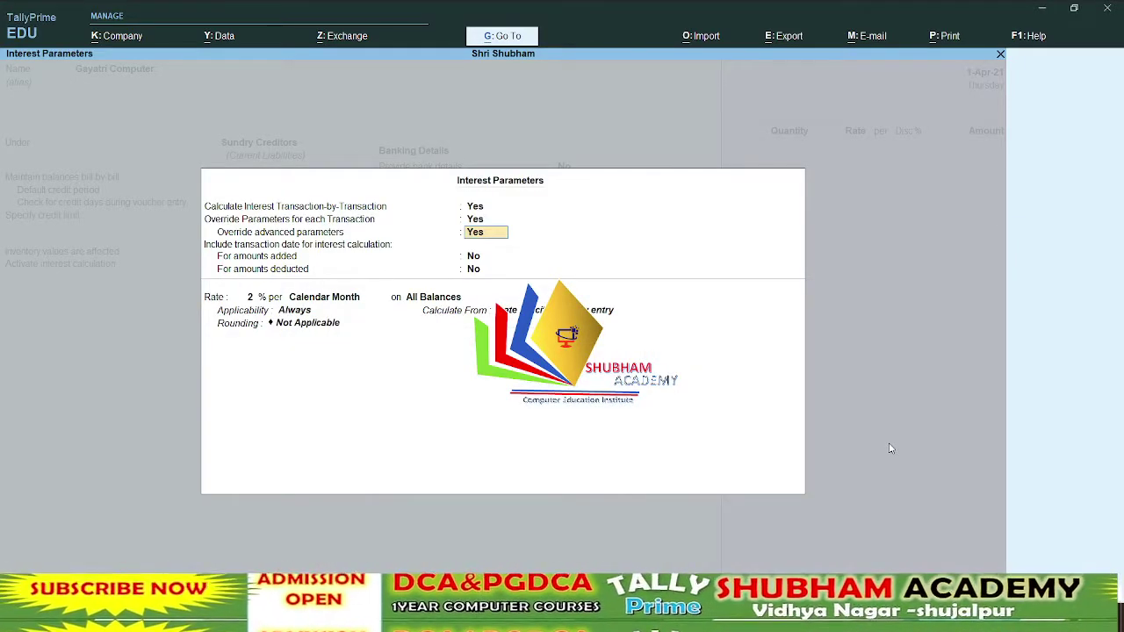
# Step: Keep transaction dates excluded and set the ledger's interest rate to 1% per Calendar Month on Credit Balances Only
pyautogui.press('Return')
pyautogui.press('Return')
pyautogui.press('Return')
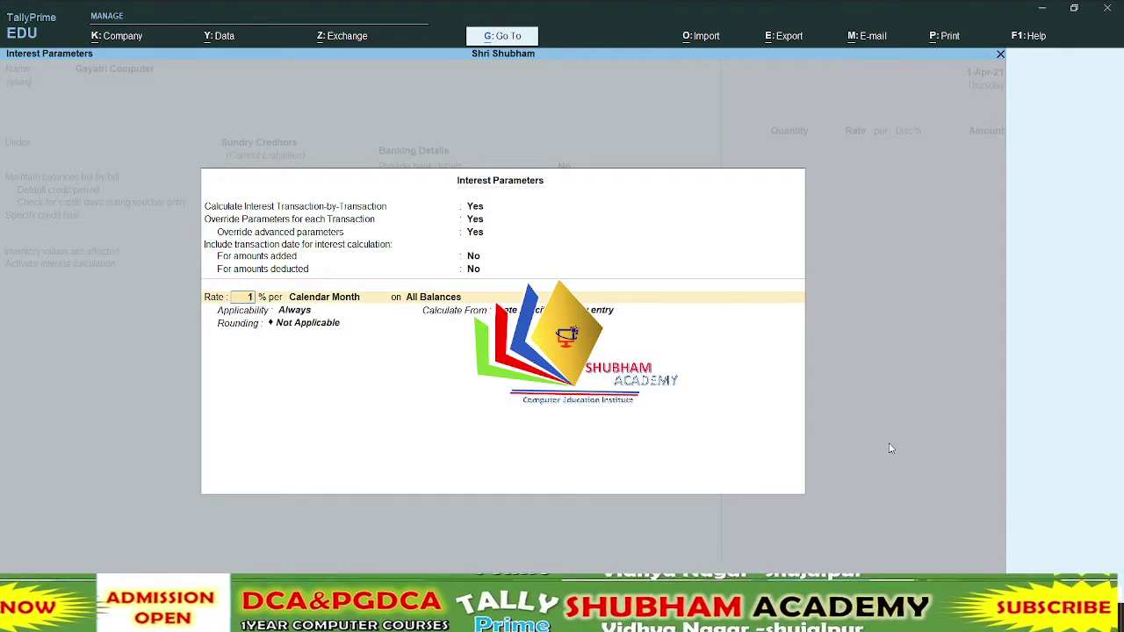
pyautogui.press('Return')
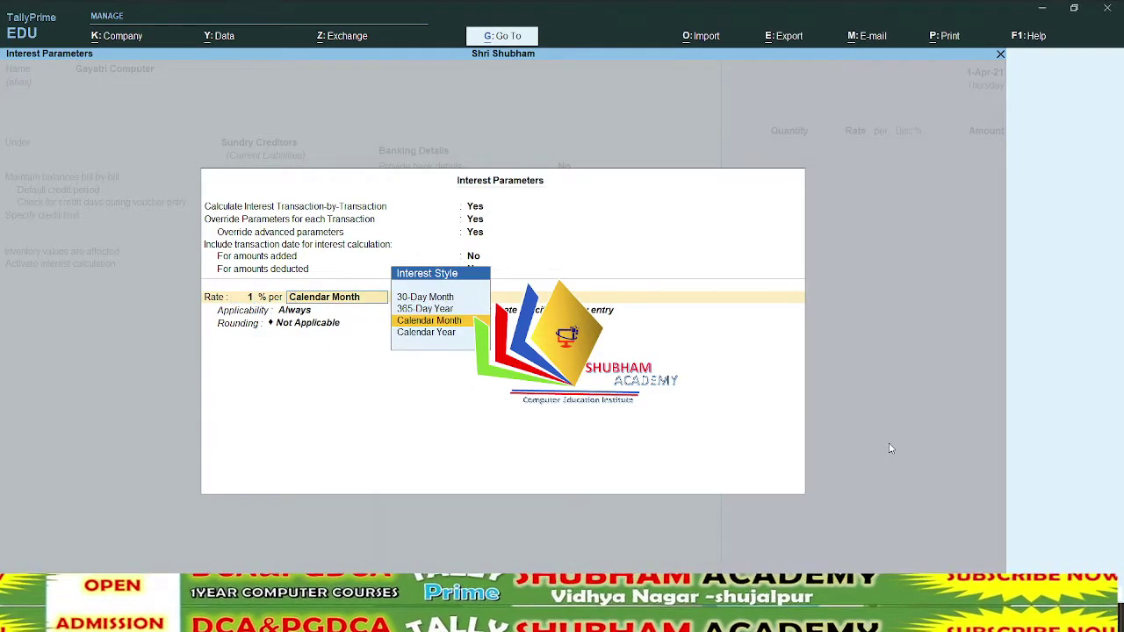
pyautogui.press('Return')
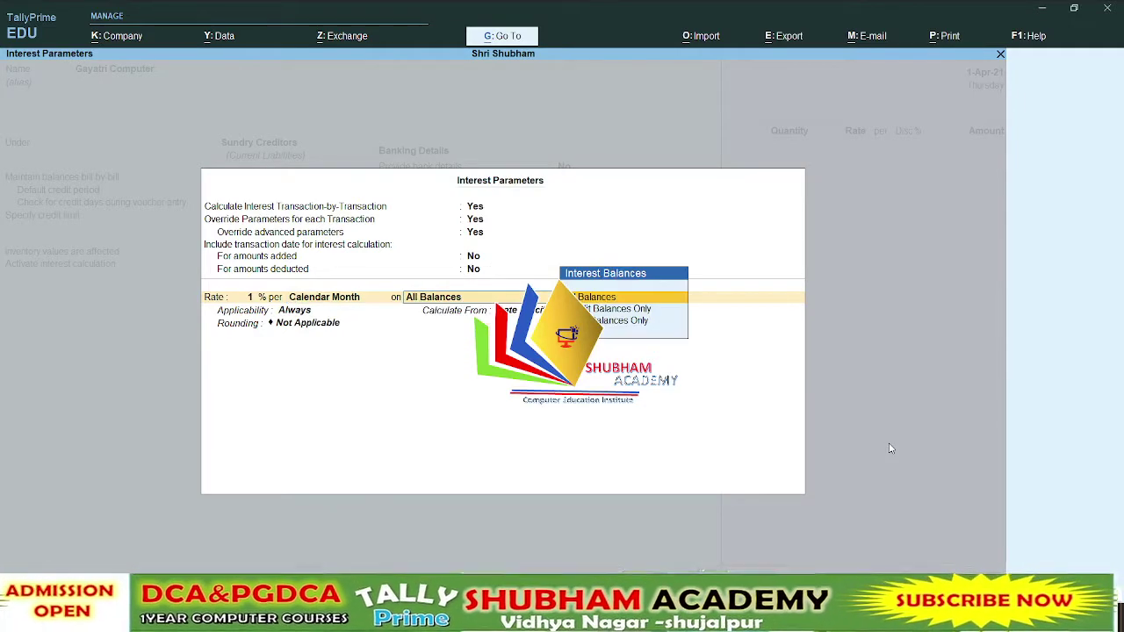
pyautogui.press('Down')
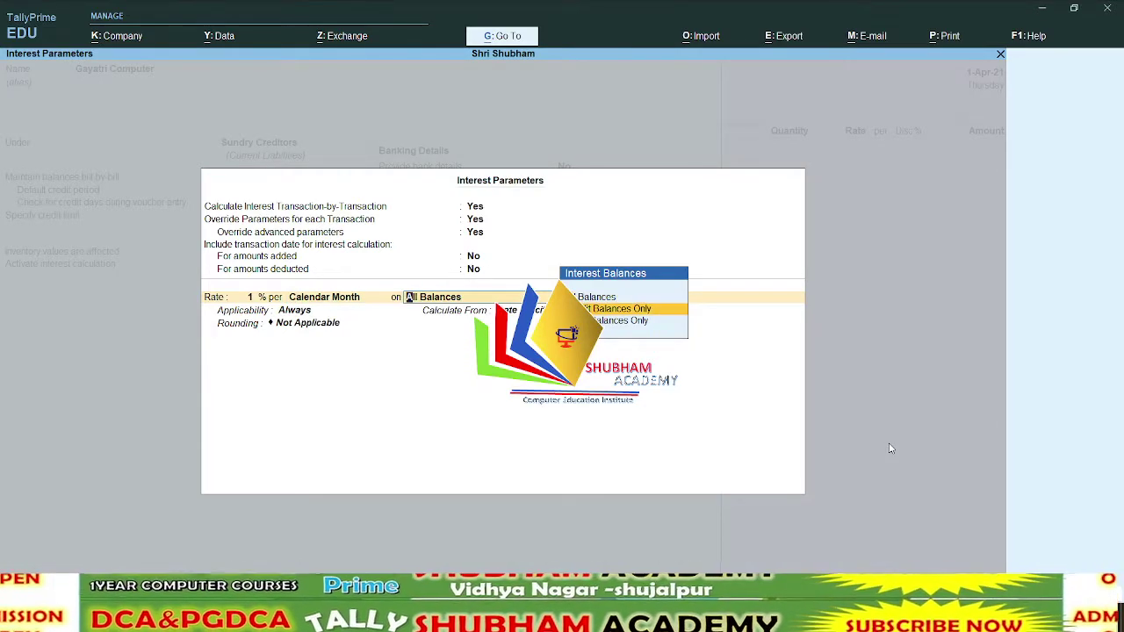
pyautogui.press('Return')
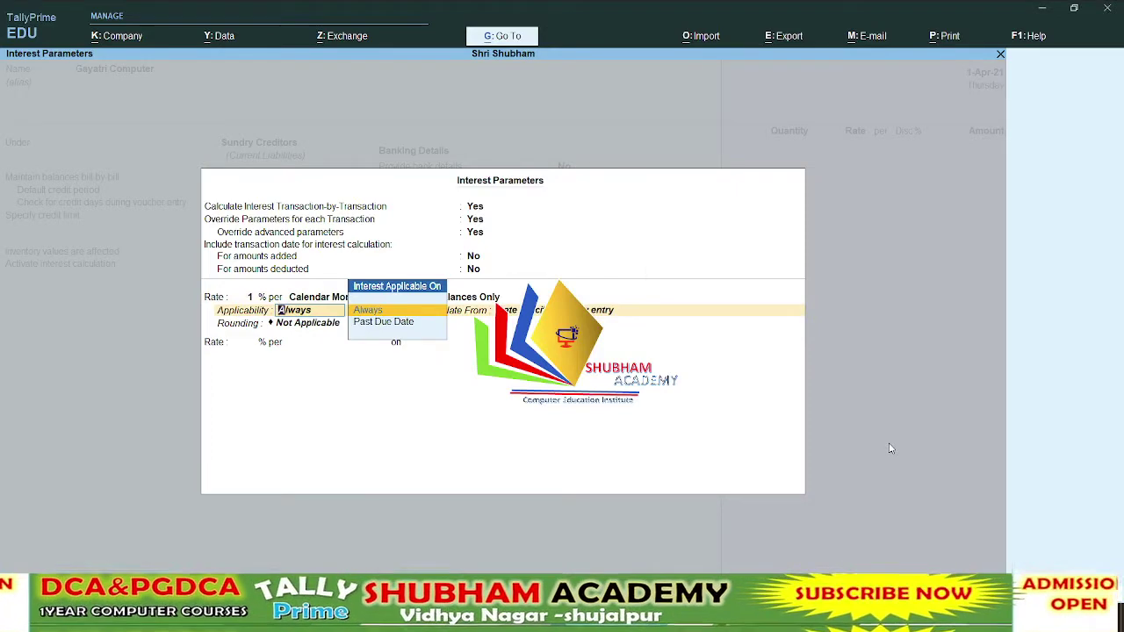
# Step: Keep interest applicability Always from the date specified during entry, and apply Normal Rounding with a limit of 1
pyautogui.press('Return')
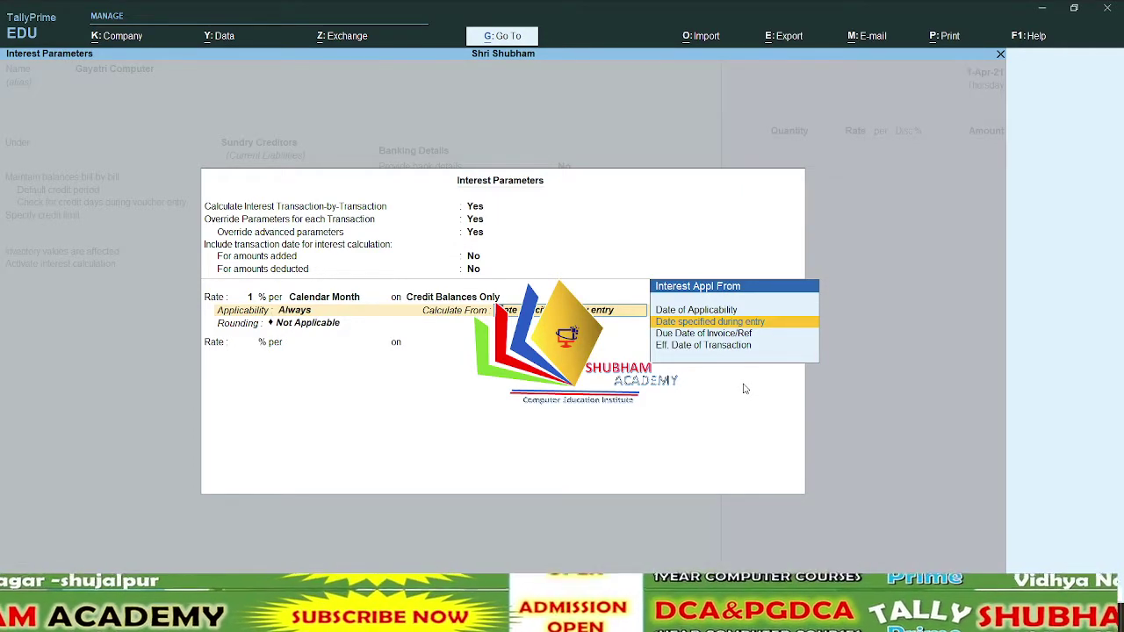
pyautogui.press('Return')
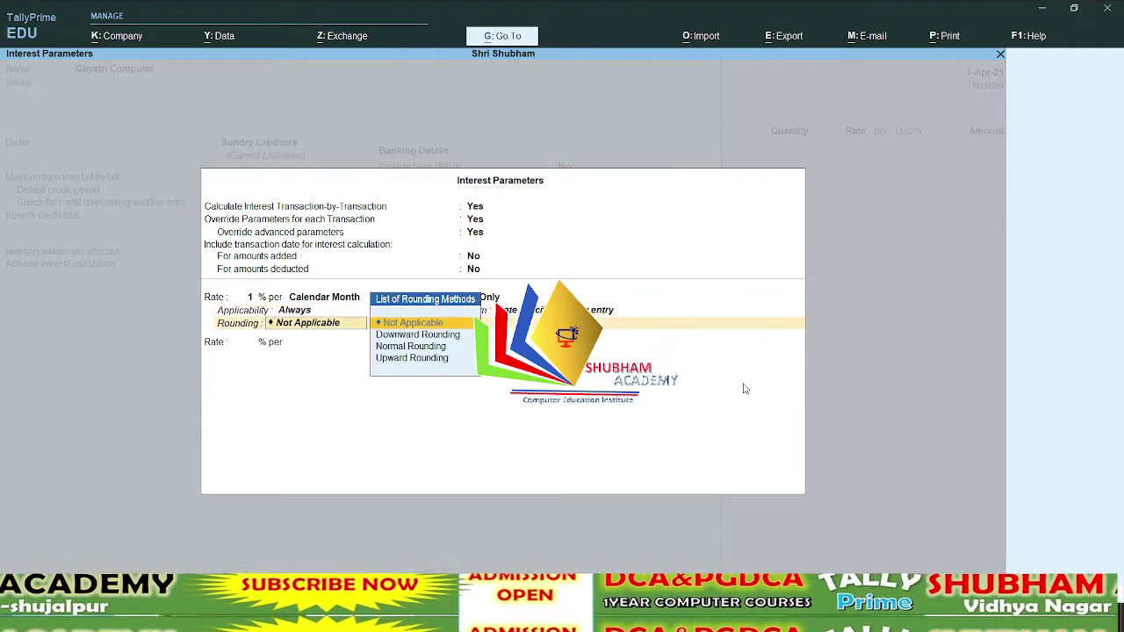
pyautogui.press('Down')
pyautogui.press('Down')
pyautogui.press('Return')
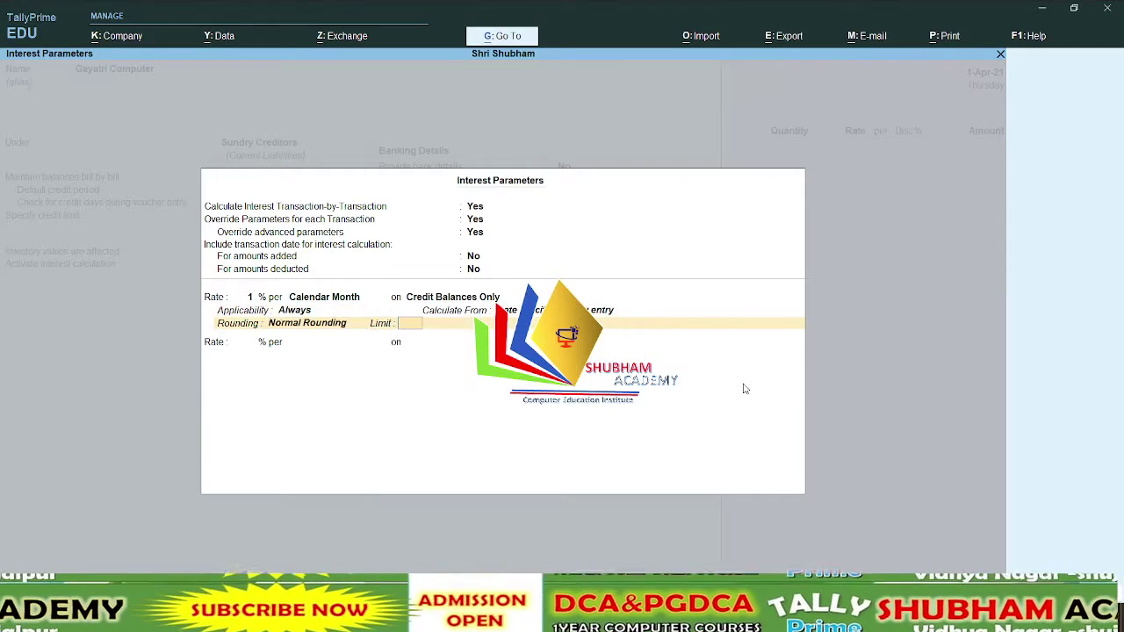
pyautogui.write('1')
pyautogui.press('Return')
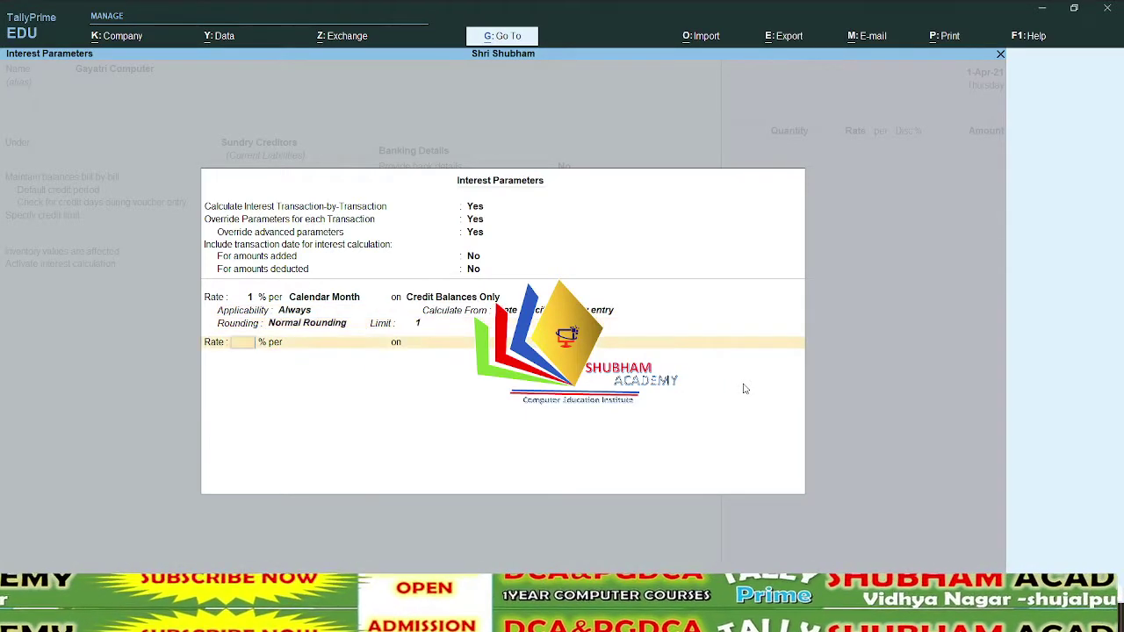
# Step: Save the interest parameters and the Gayatri Computer ledger, and use Purchase GST as the voucher's purchase ledger
pyautogui.press('ctrl')
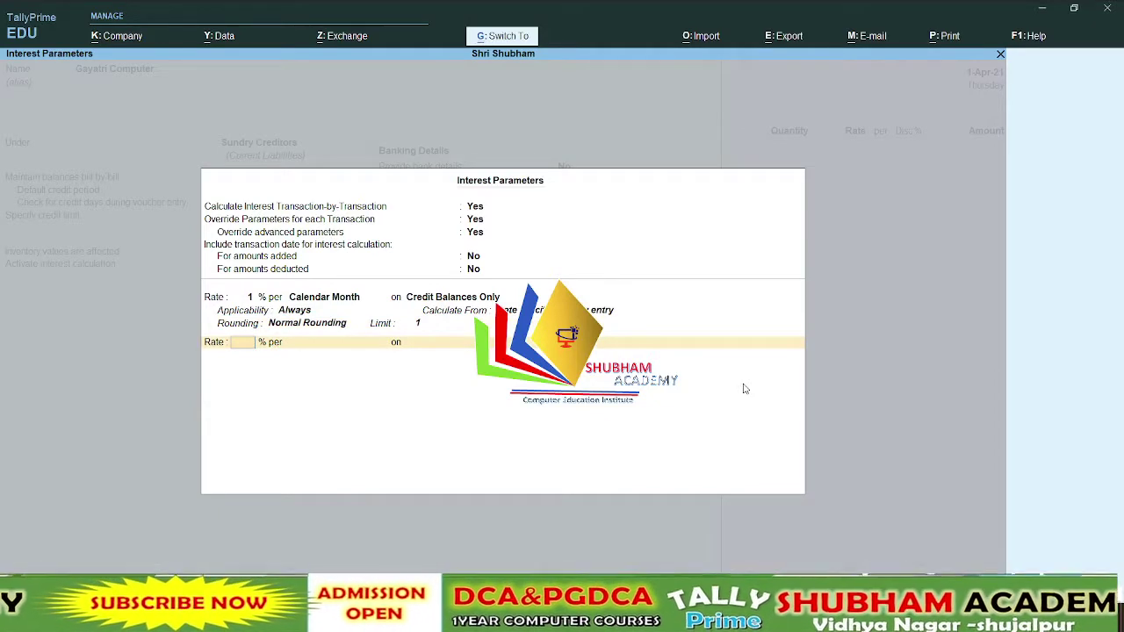
pyautogui.hotkey('ctrl', 'a')
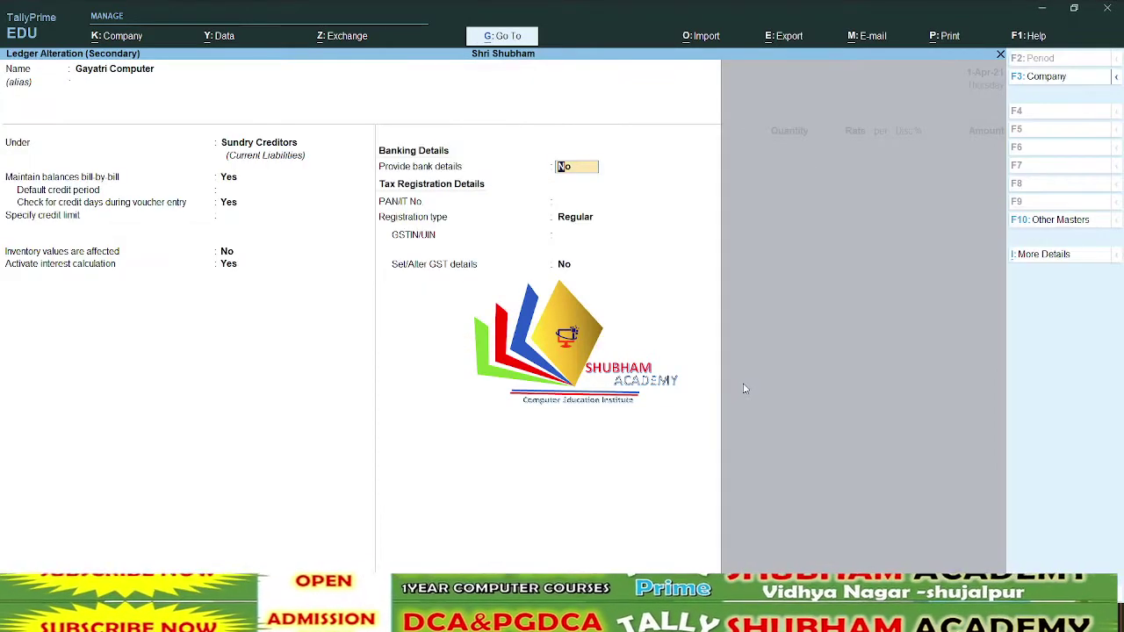
pyautogui.hotkey('ctrl', 'a')
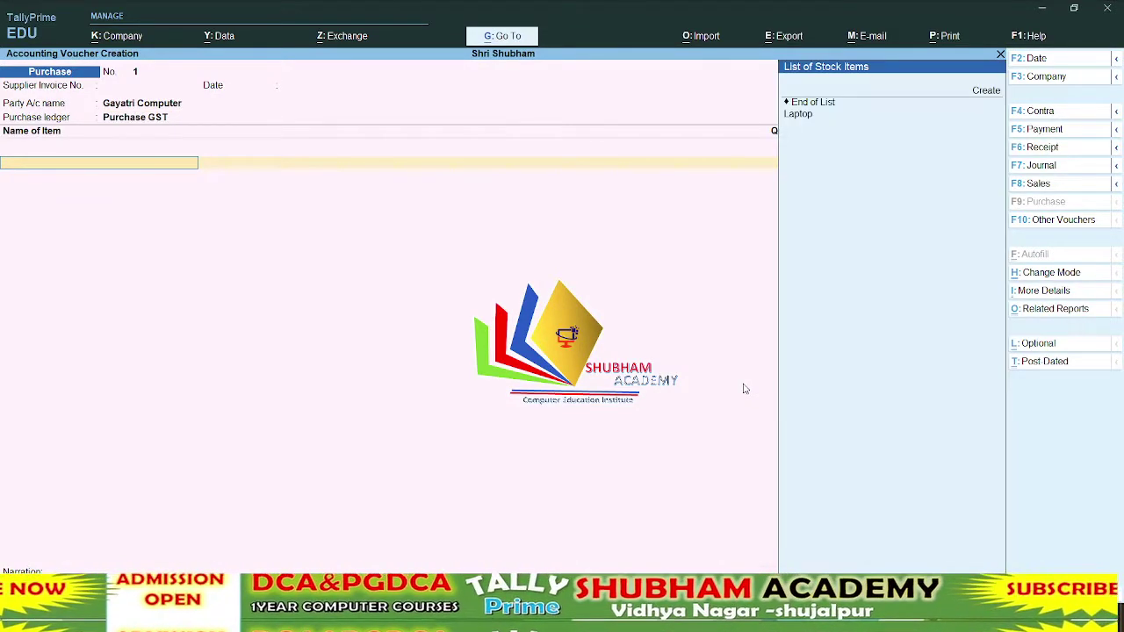
# Step: Start a new stock item from the voucher, name it HP Laptop and leave its alias blank
pyautogui.hotkey('alt', 'c')
pyautogui.write('HP')
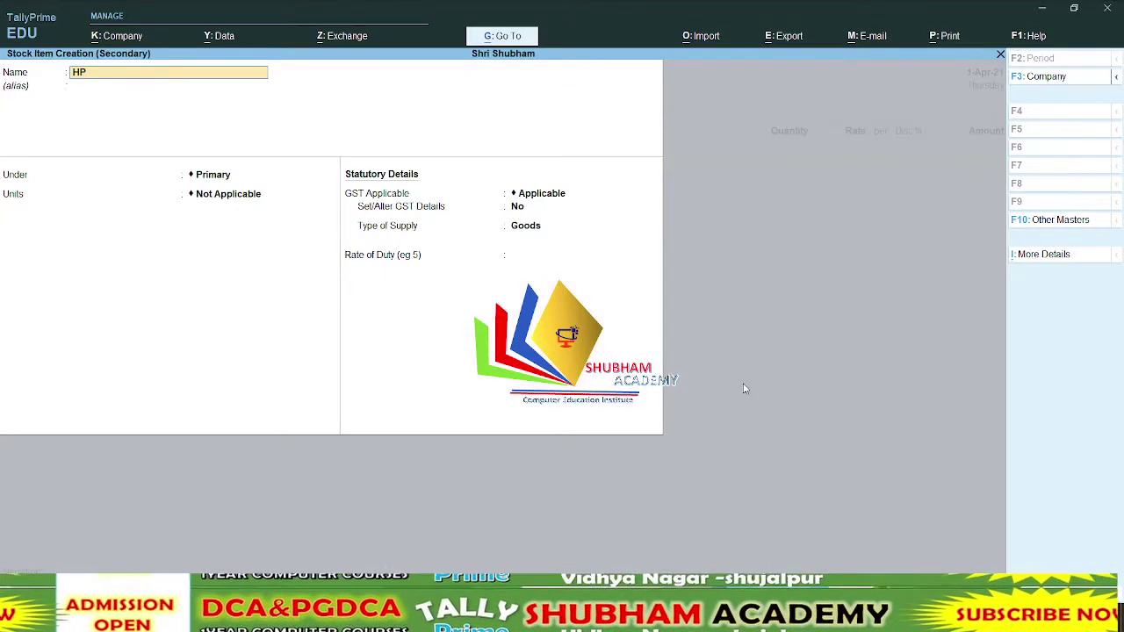
pyautogui.write(' Lapto')
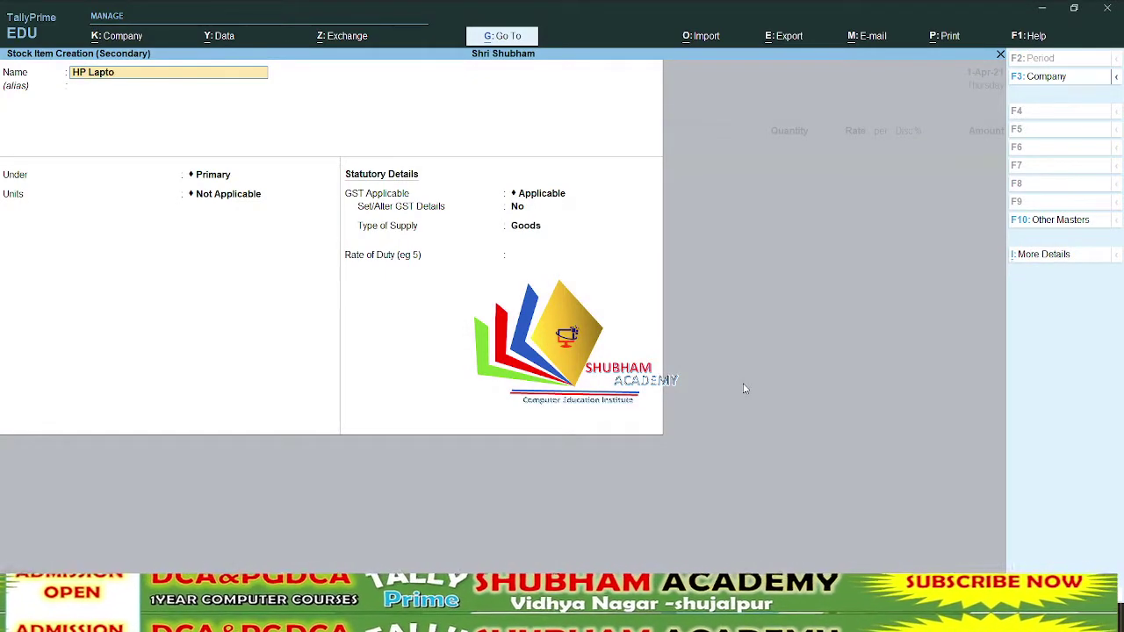
pyautogui.write('p')
pyautogui.press('Return')
pyautogui.press('Return')
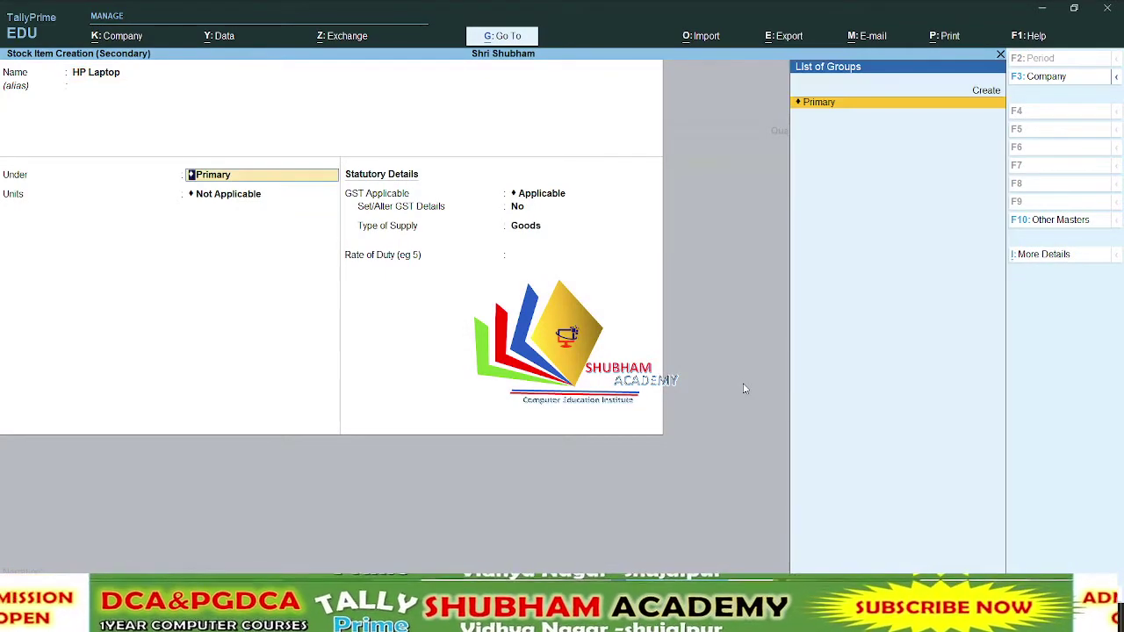
# Step: Create a stock group named Laptop for the HP Laptop item and set the item's units to Nos
pyautogui.hotkey('alt', 'c')
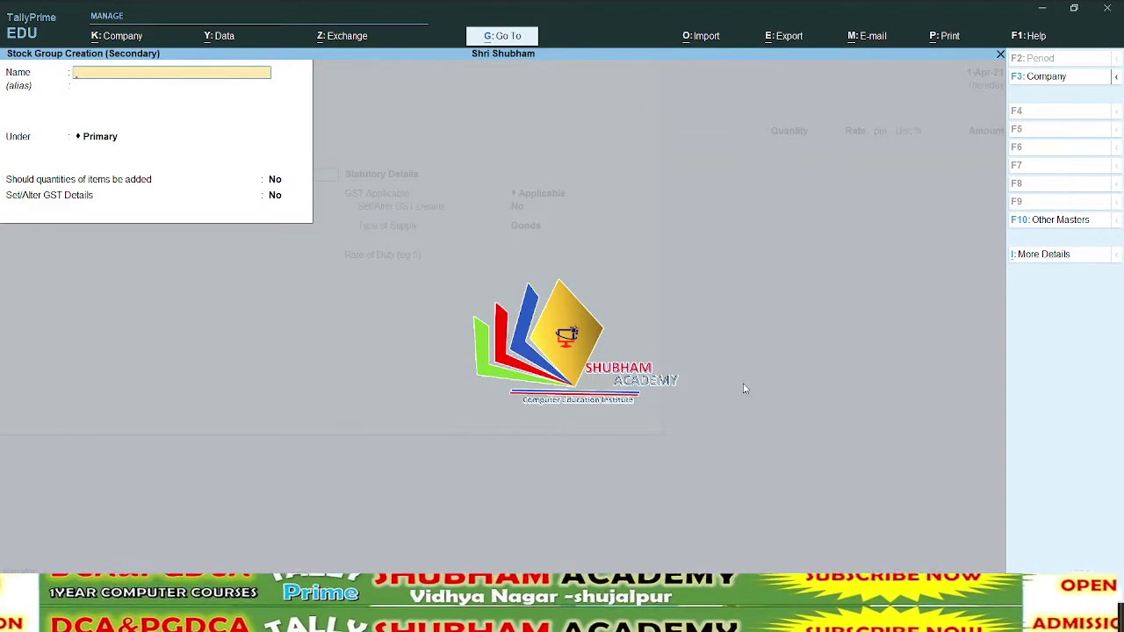
pyautogui.write('Laptop')
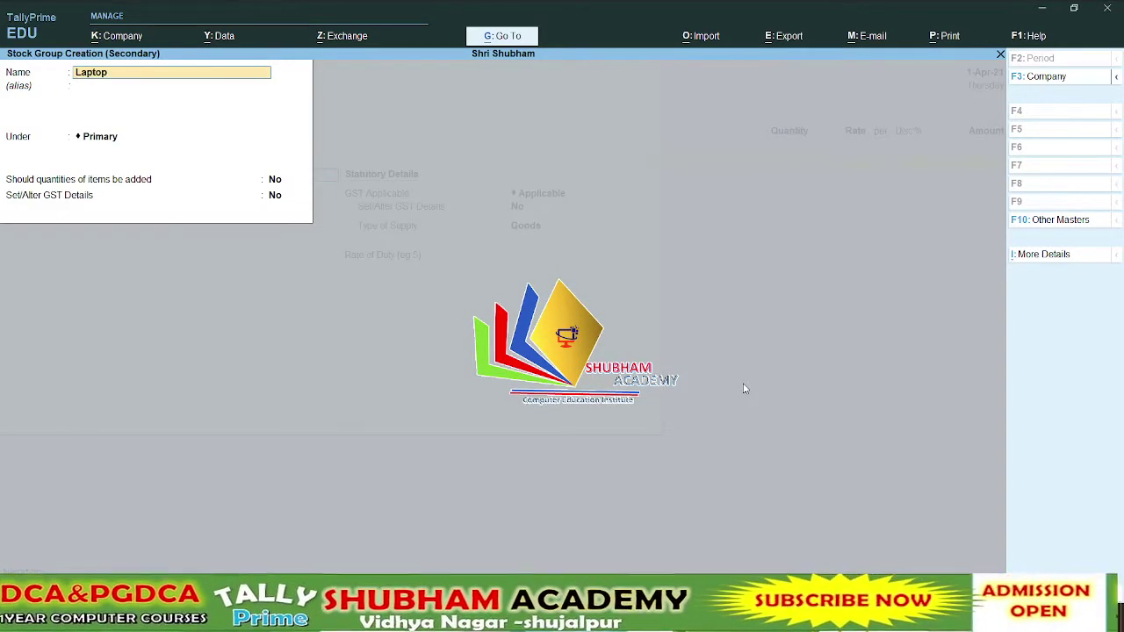
pyautogui.press('Return')
pyautogui.press('Return')
pyautogui.hotkey('ctrl', 'a')
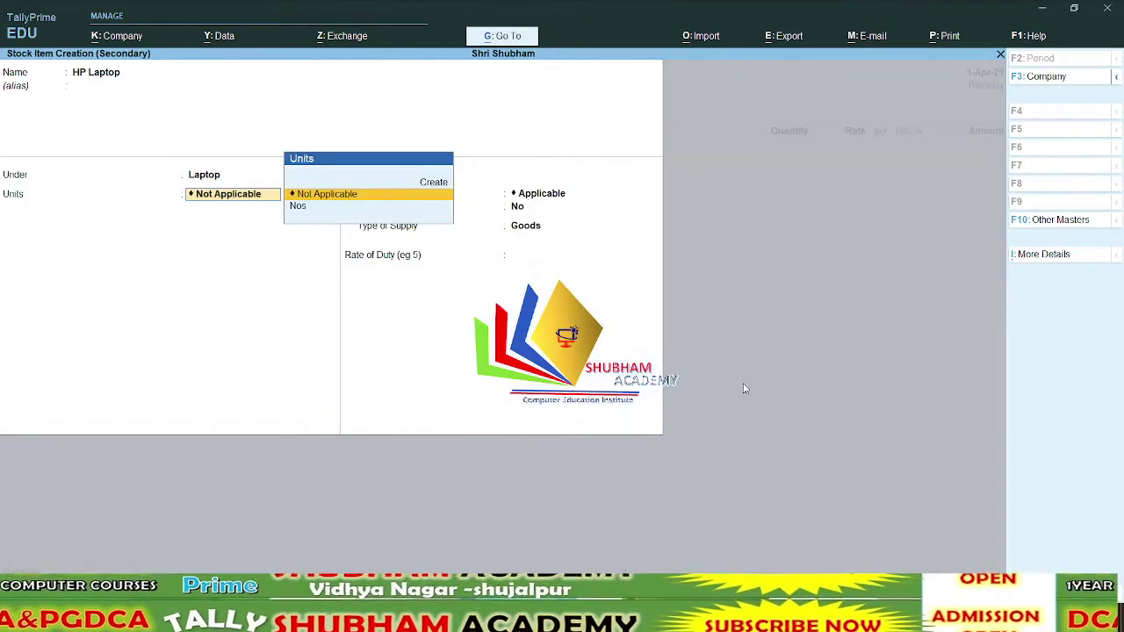
pyautogui.press('Down')
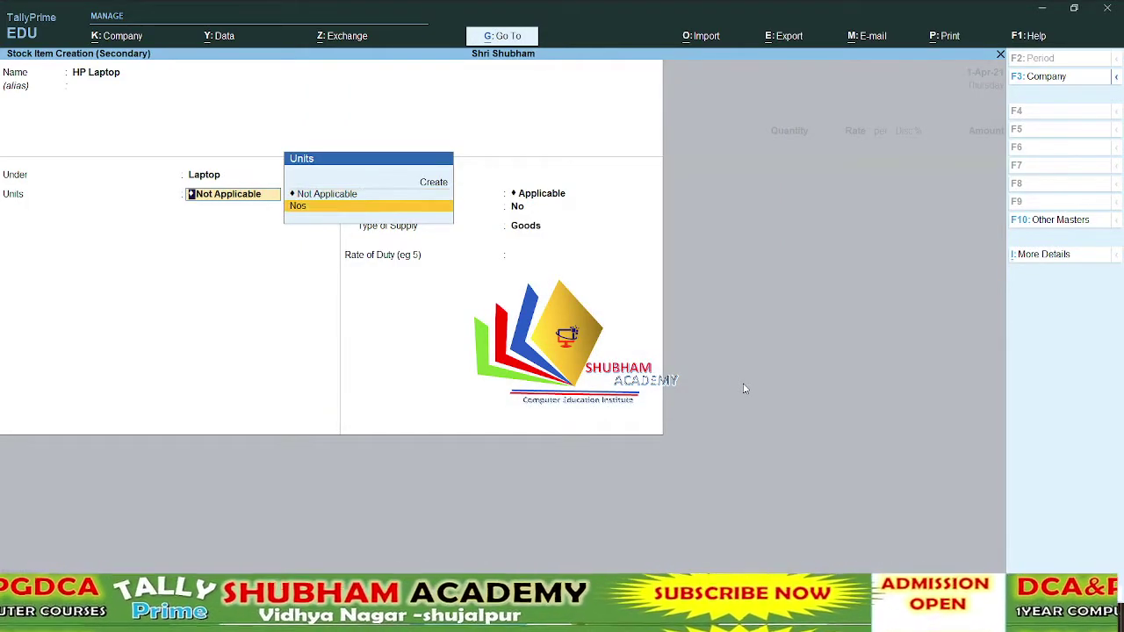
pyautogui.press('Return')
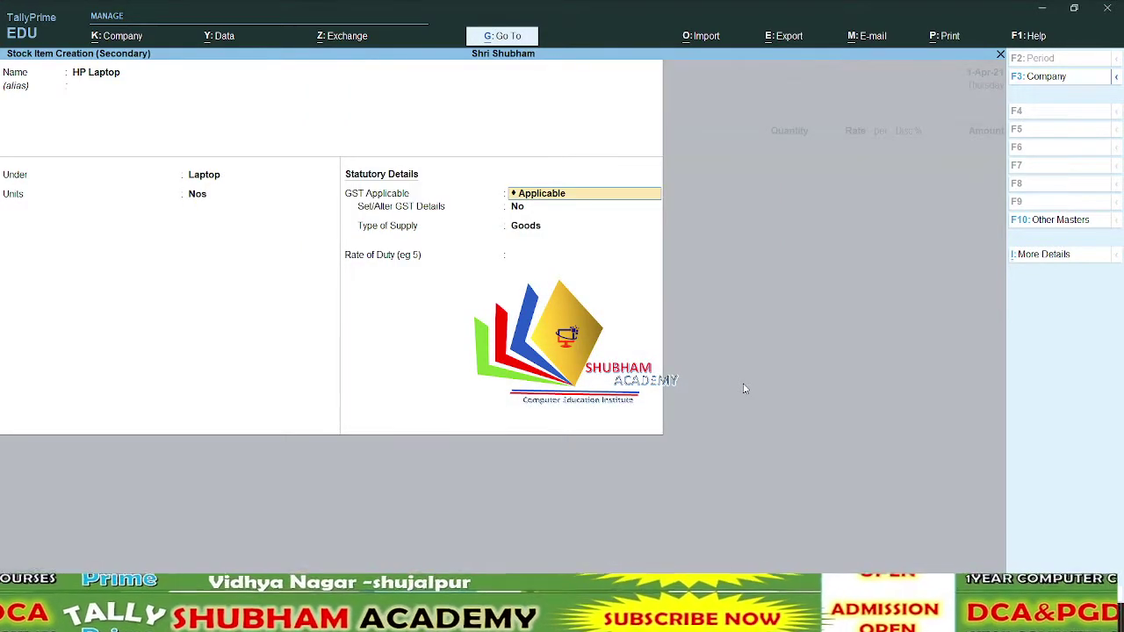
# Step: Keep GST applicable for the HP Laptop item, enable its GST details and set its taxability to Taxable
pyautogui.press('Return')
pyautogui.write('y')
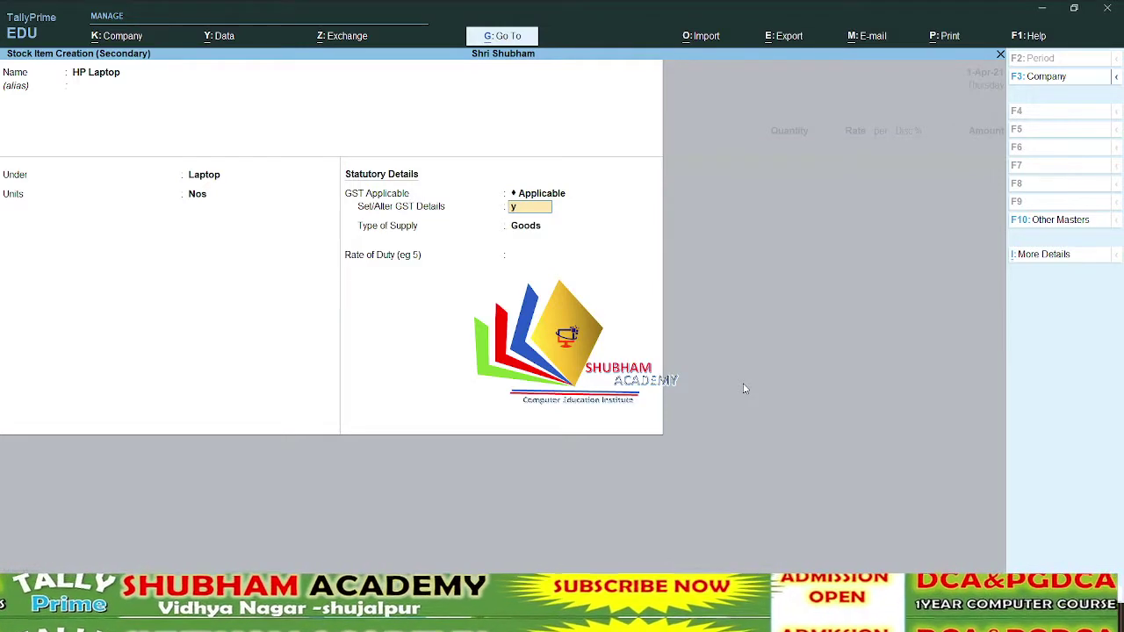
pyautogui.press('Return')
pyautogui.press('Return')
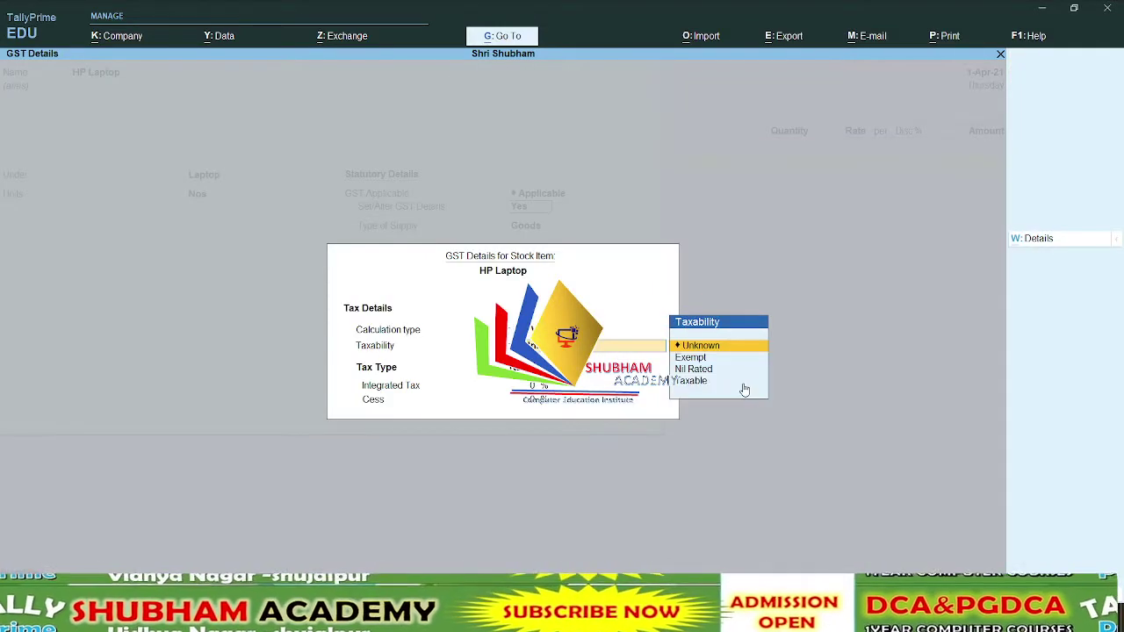
pyautogui.press('Down')
pyautogui.press('Down')
pyautogui.press('Down')
pyautogui.press('Return')
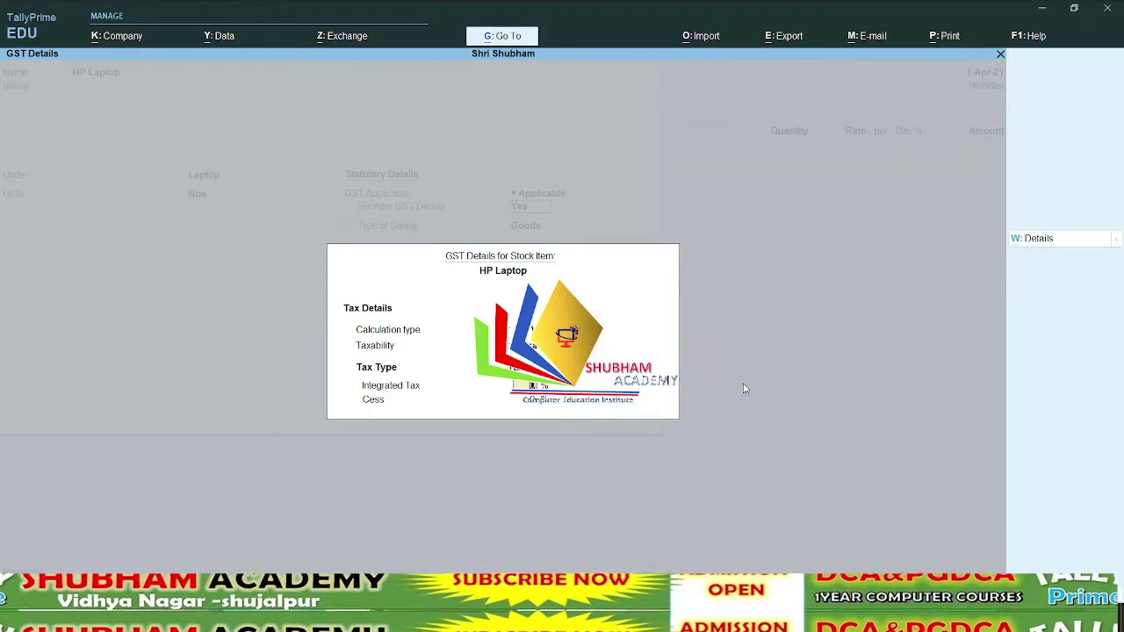
# Step: Configure the GST details of the item to show all GST tax types, leaving the other options at No
pyautogui.press('F12')
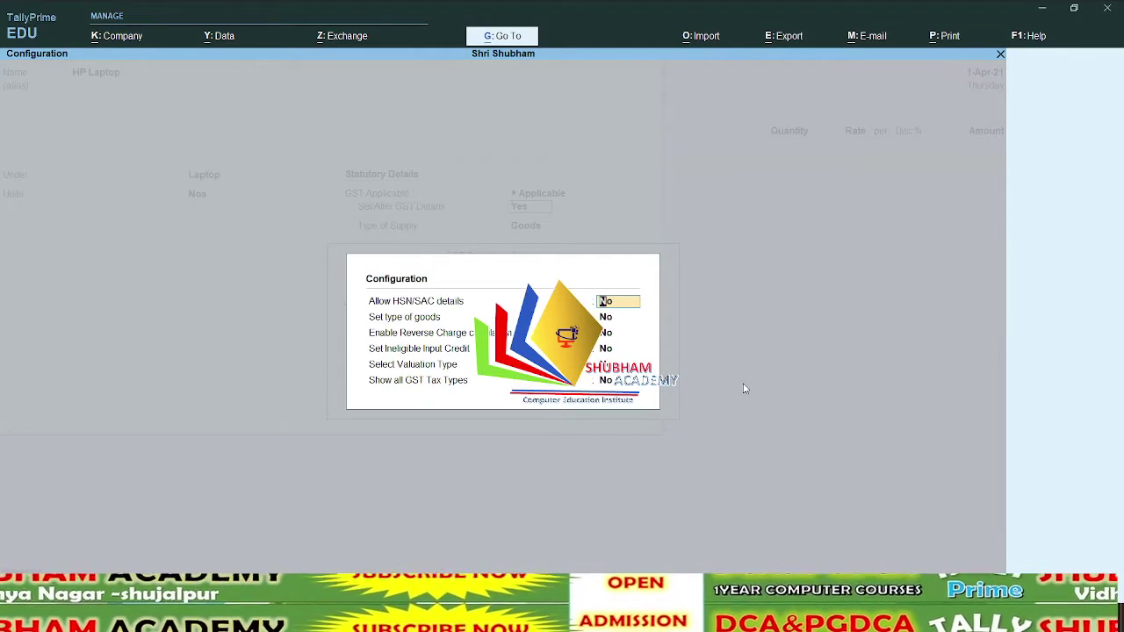
pyautogui.press('Return')
pyautogui.press('Return')
pyautogui.press('Return')
pyautogui.press('Return')
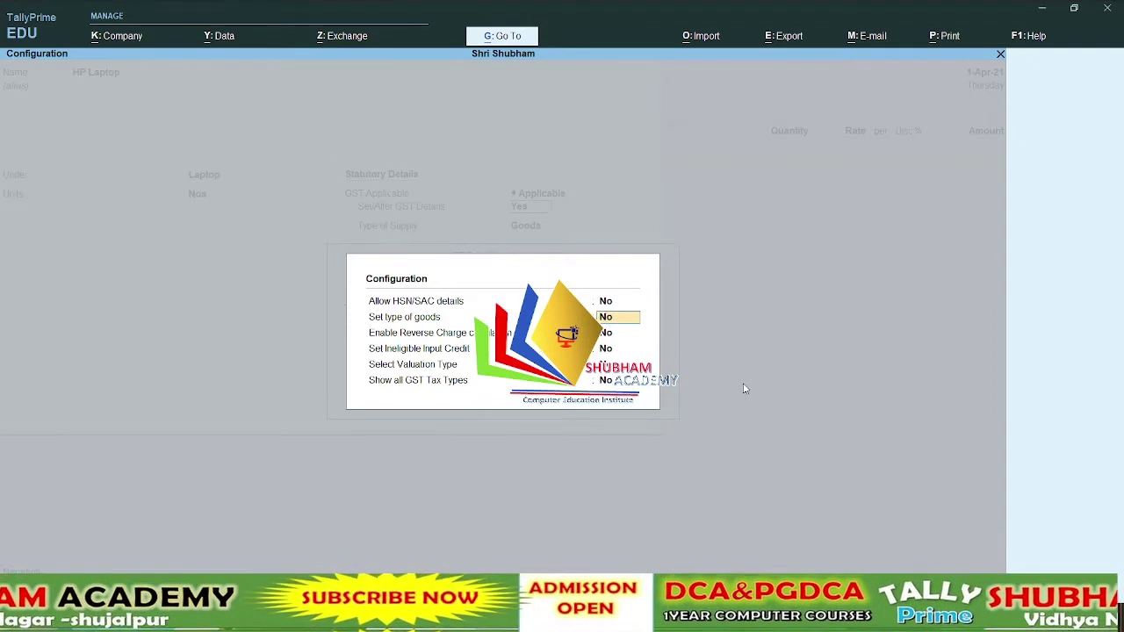
pyautogui.press('Return')
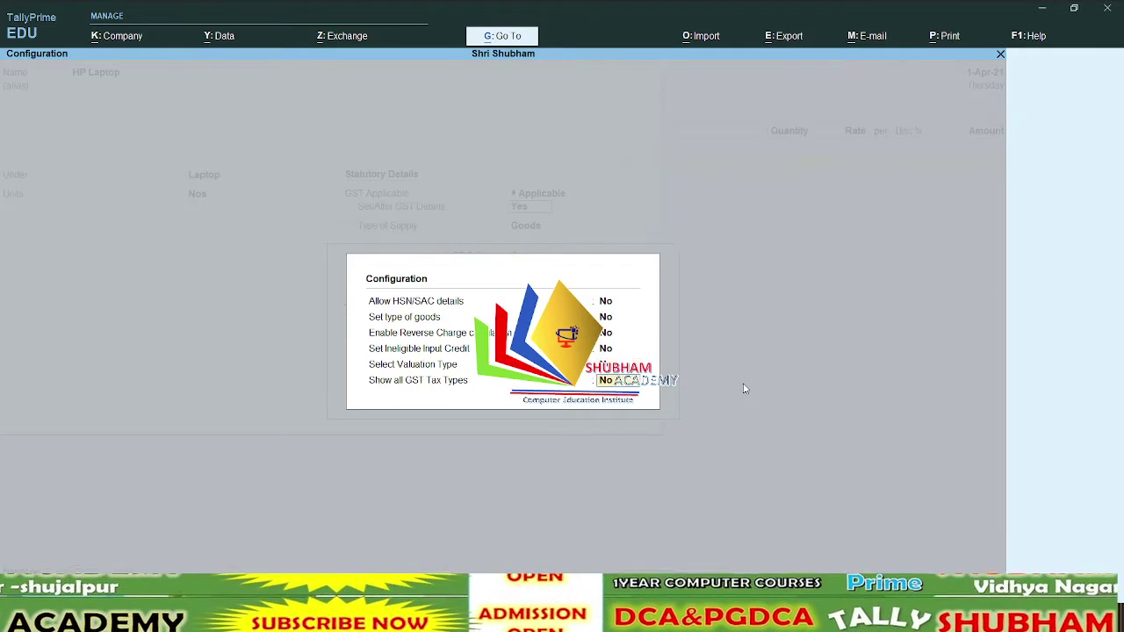
pyautogui.write('y')
pyautogui.press('Return')
pyautogui.press('Return')
pyautogui.press('Return')
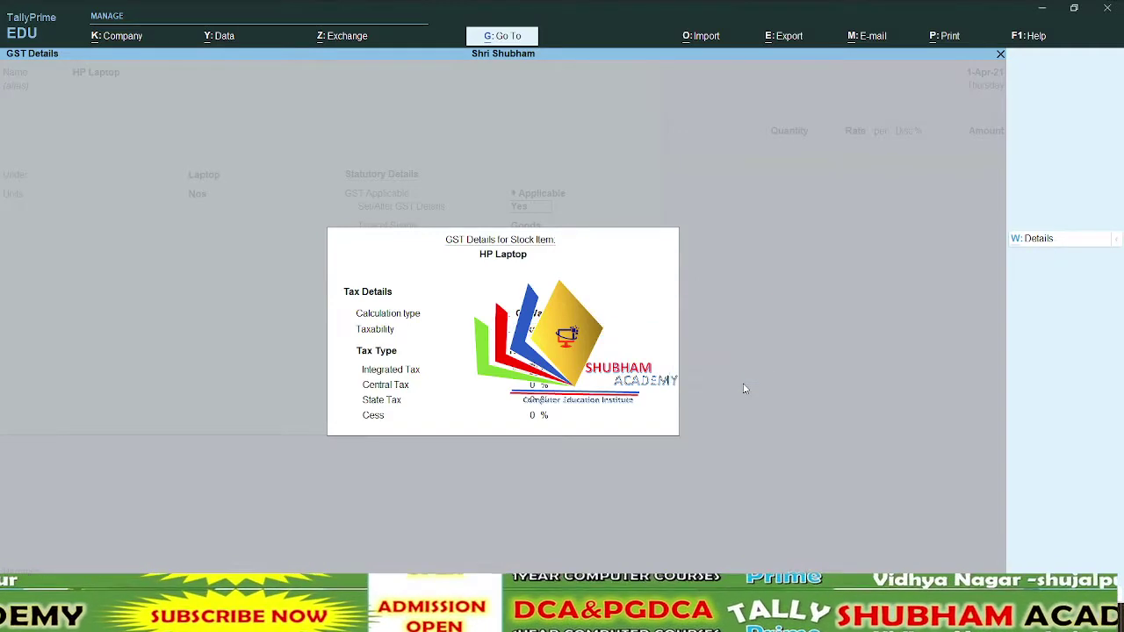
# Step: Enter the integrated tax rate that gives 14% central tax, leave the rate of duty blank and save the HP Laptop item
pyautogui.press('Return')
pyautogui.press('Return')
pyautogui.press('Return')
pyautogui.press('Return')
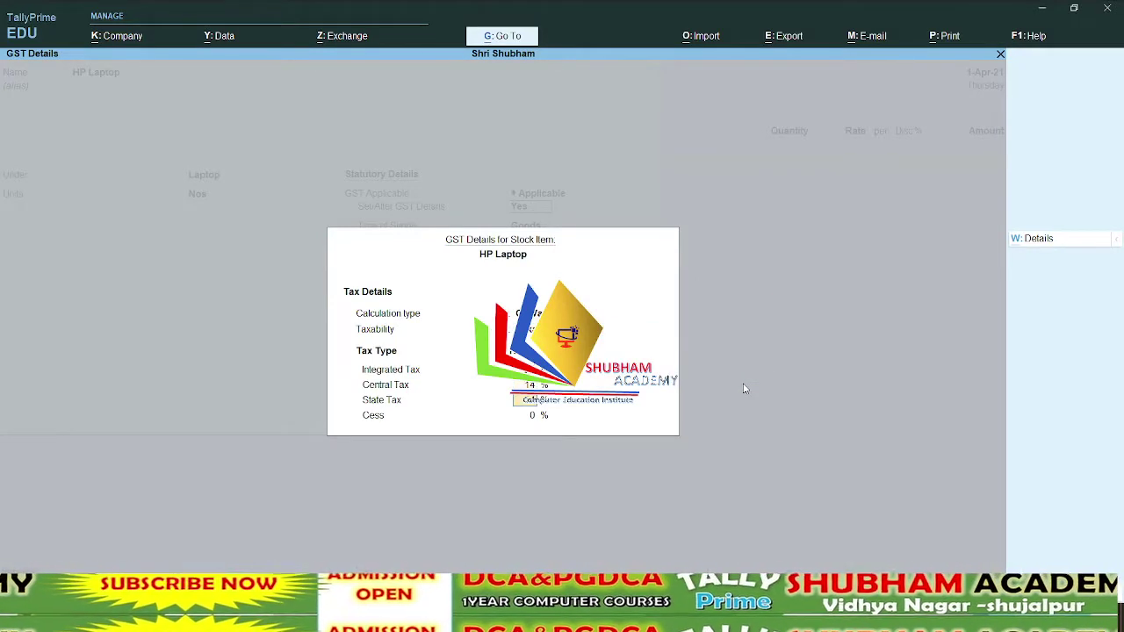
pyautogui.press('Return')
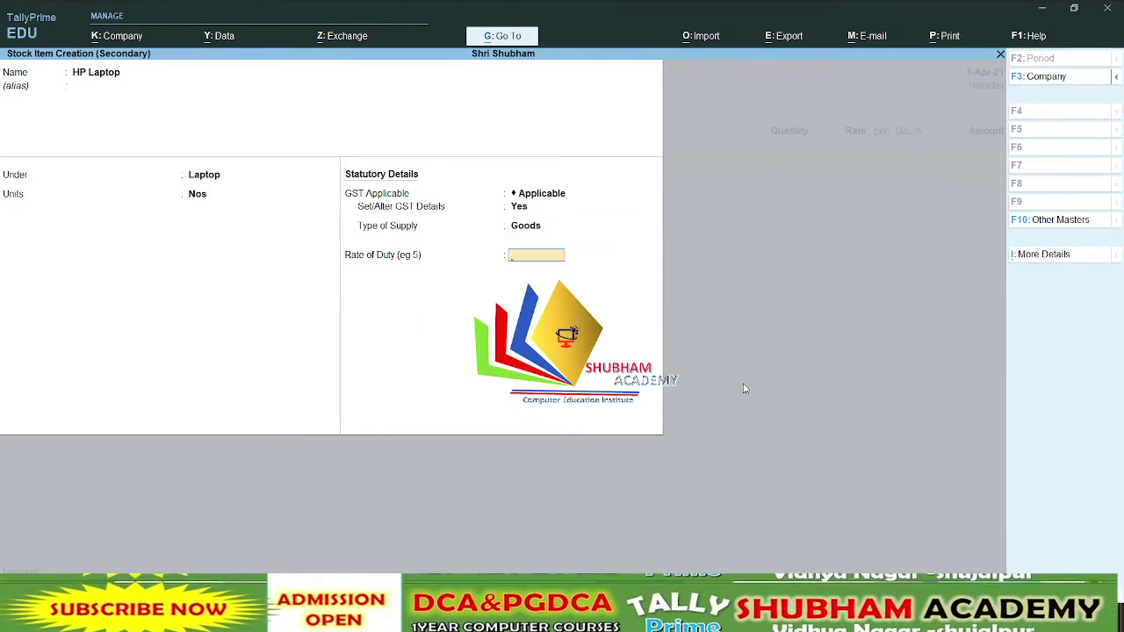
pyautogui.press('Return')
pyautogui.press('Return')
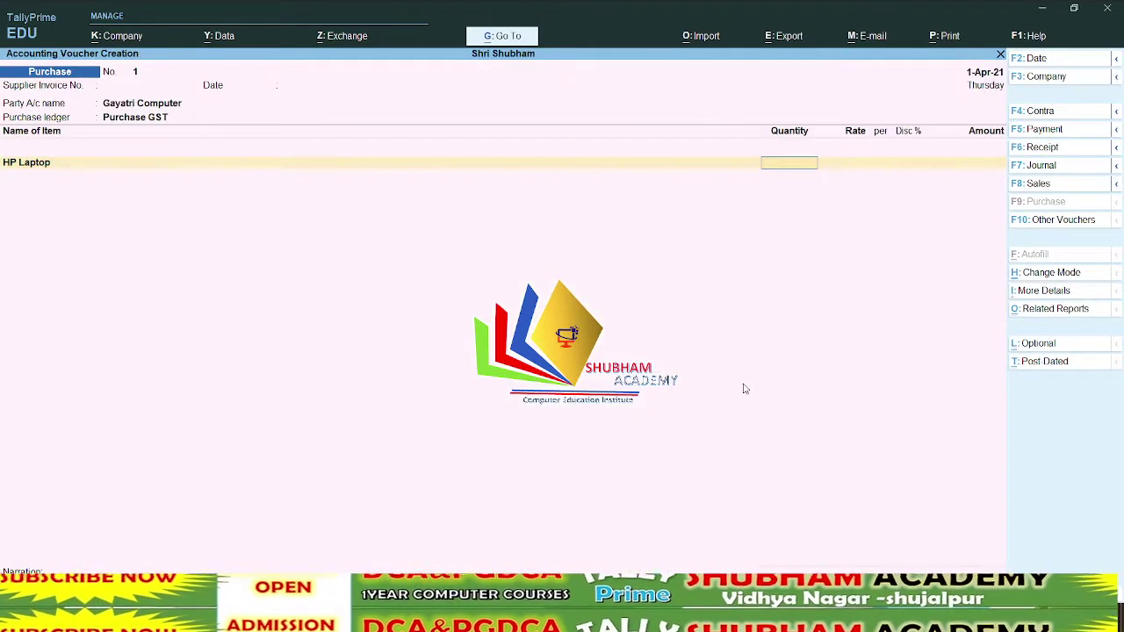
# Step: Enter a quantity of 1 Nos at a rate of 40,000 for HP Laptop and finish the voucher's item list
pyautogui.press('Return')
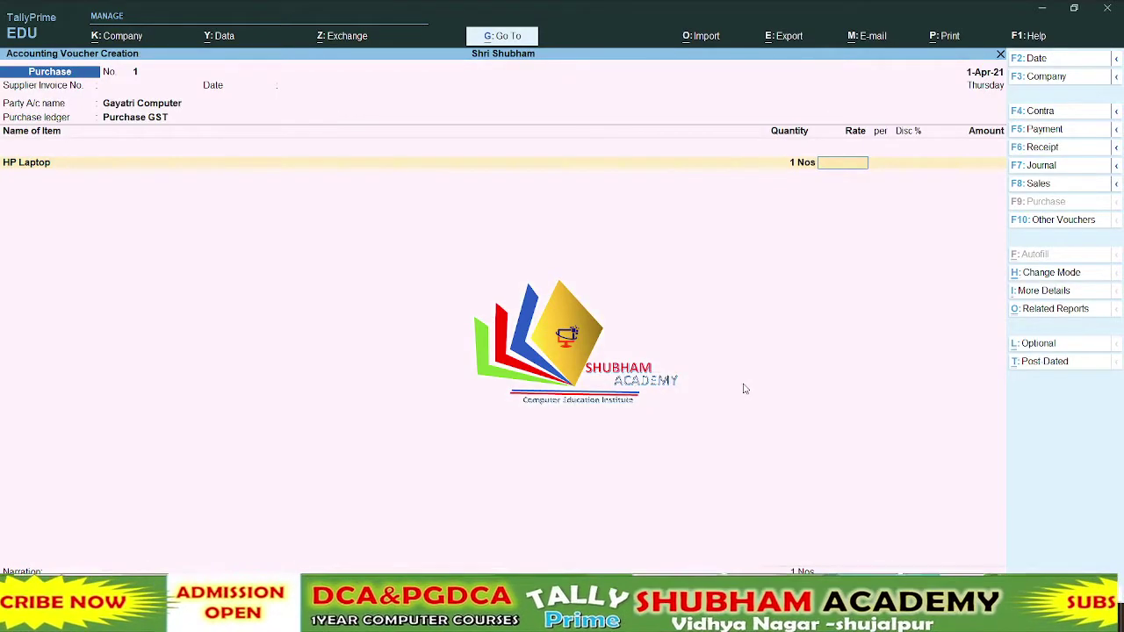
pyautogui.write('4000')
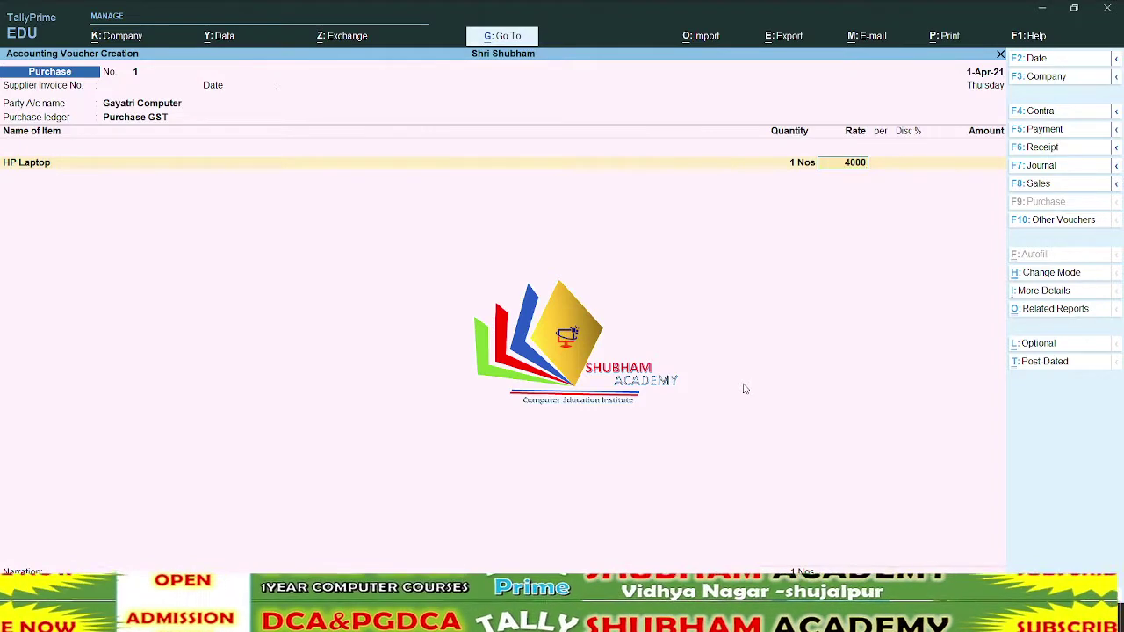
pyautogui.write('0')
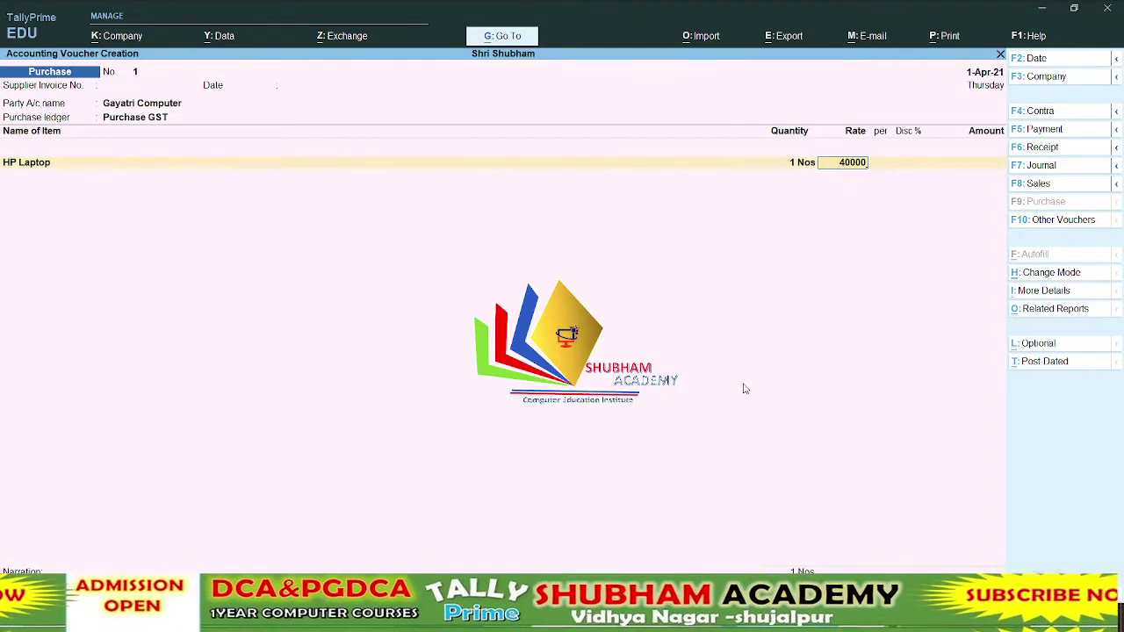
pyautogui.press('Return')
pyautogui.press('Return')
pyautogui.press('Return')
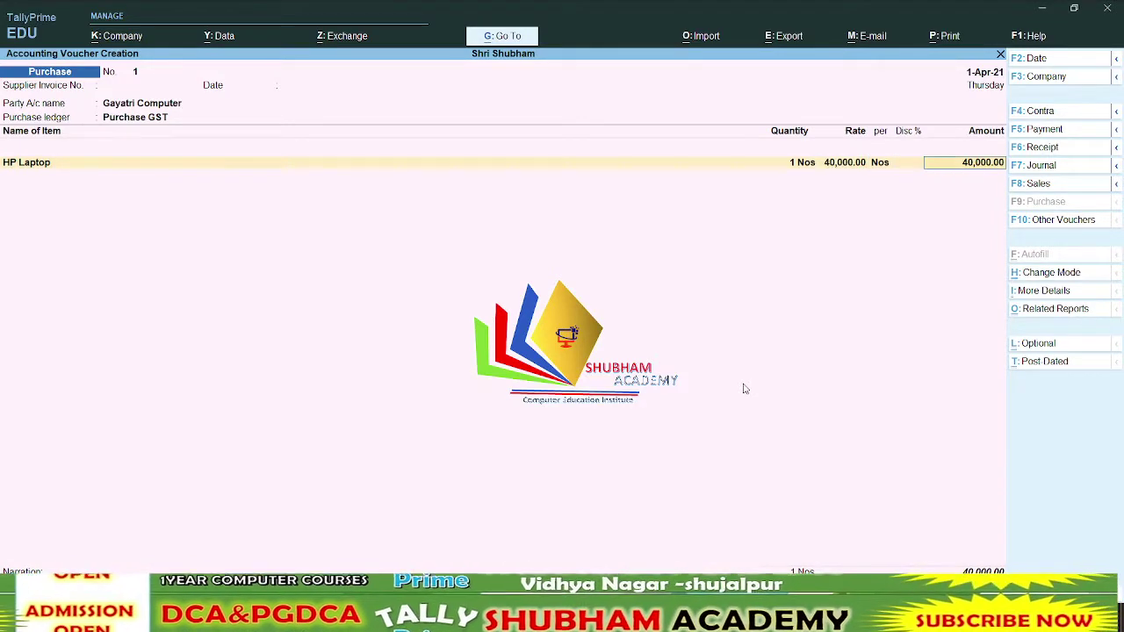
pyautogui.press('Return')
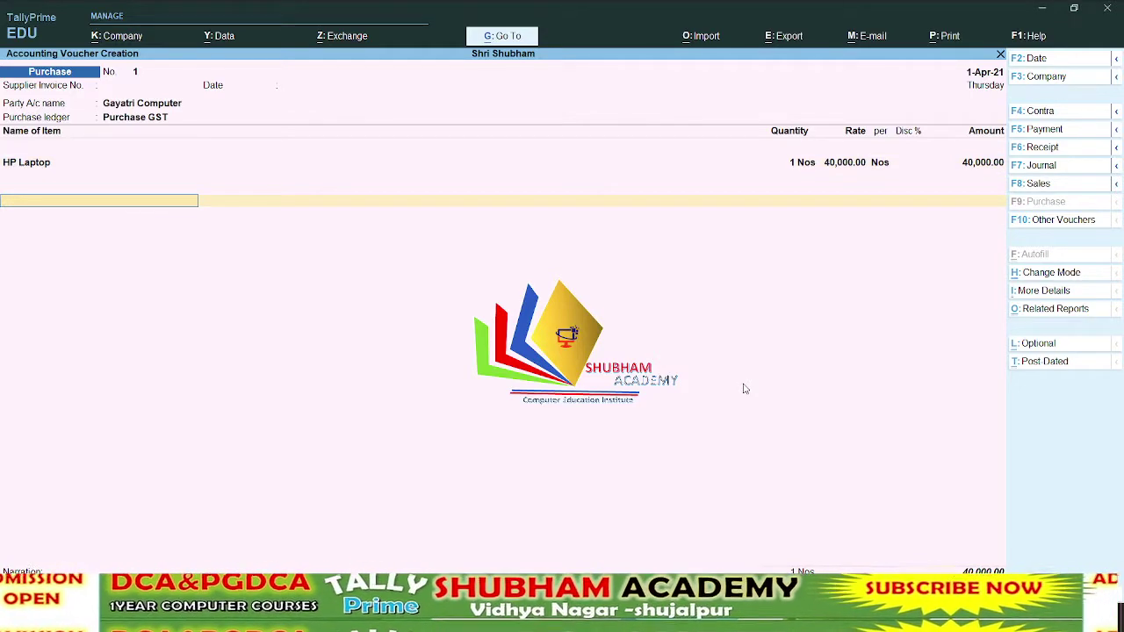
pyautogui.press('Return')
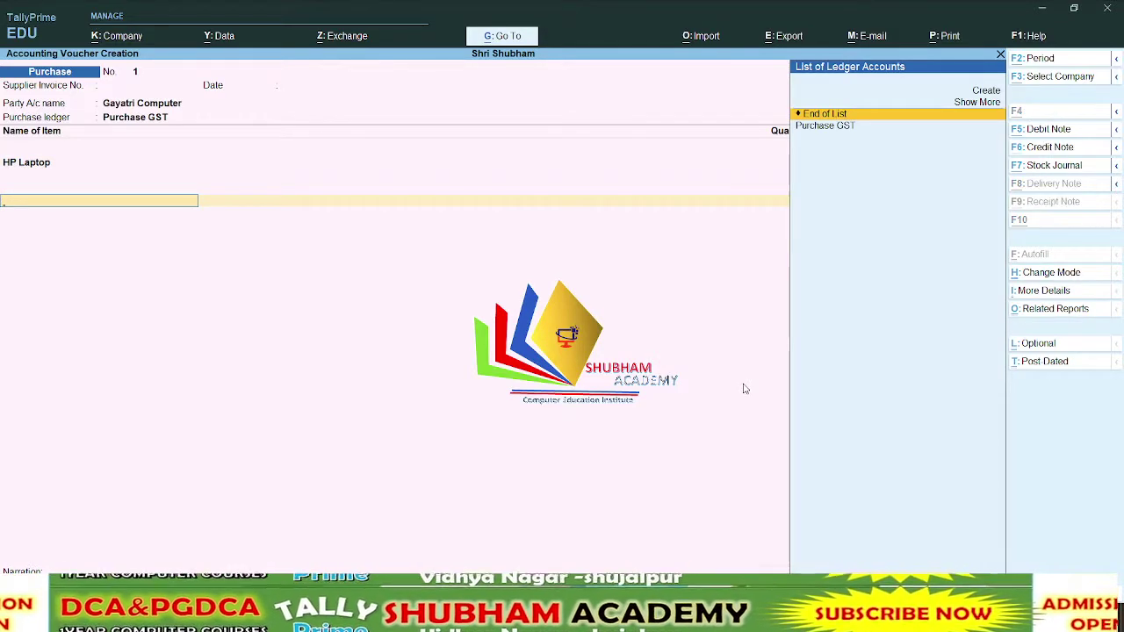
# Step: Start a new ledger from the voucher, name it CGST and place it under Duties & Taxes
pyautogui.hotkey('alt', 'c')
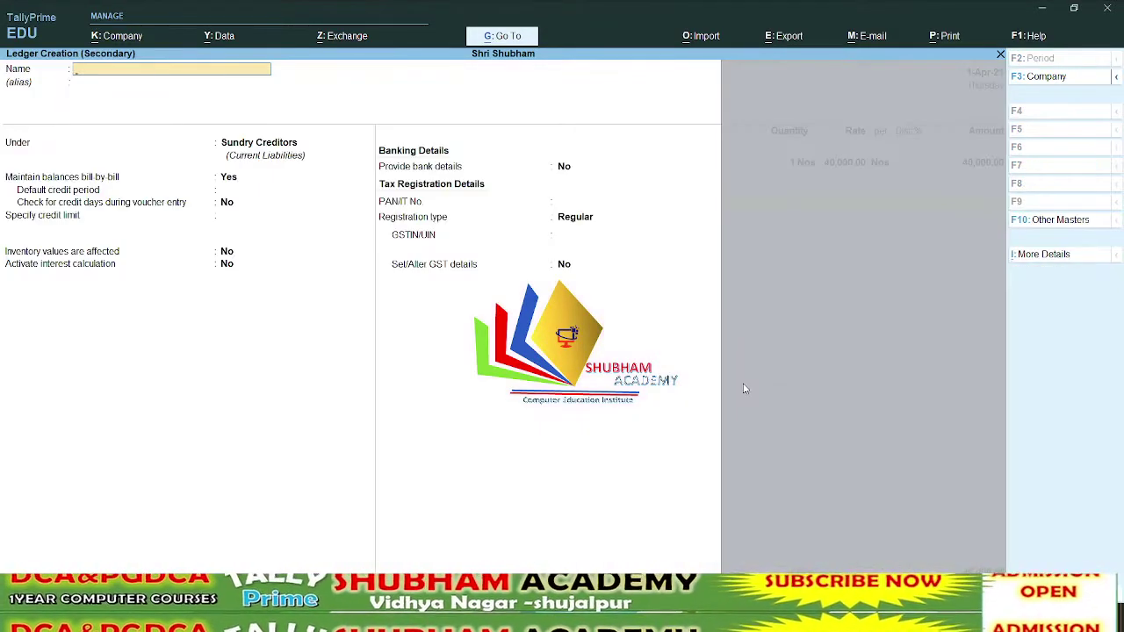
pyautogui.write('CG')
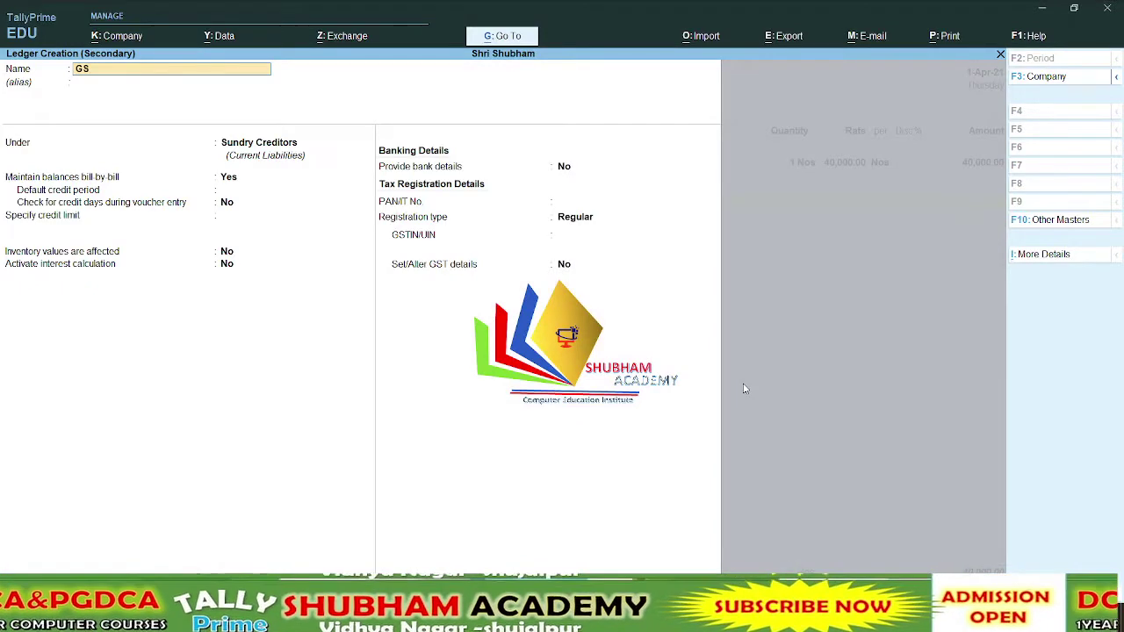
pyautogui.press('BackSpace')
pyautogui.press('BackSpace')
pyautogui.write('CGST')
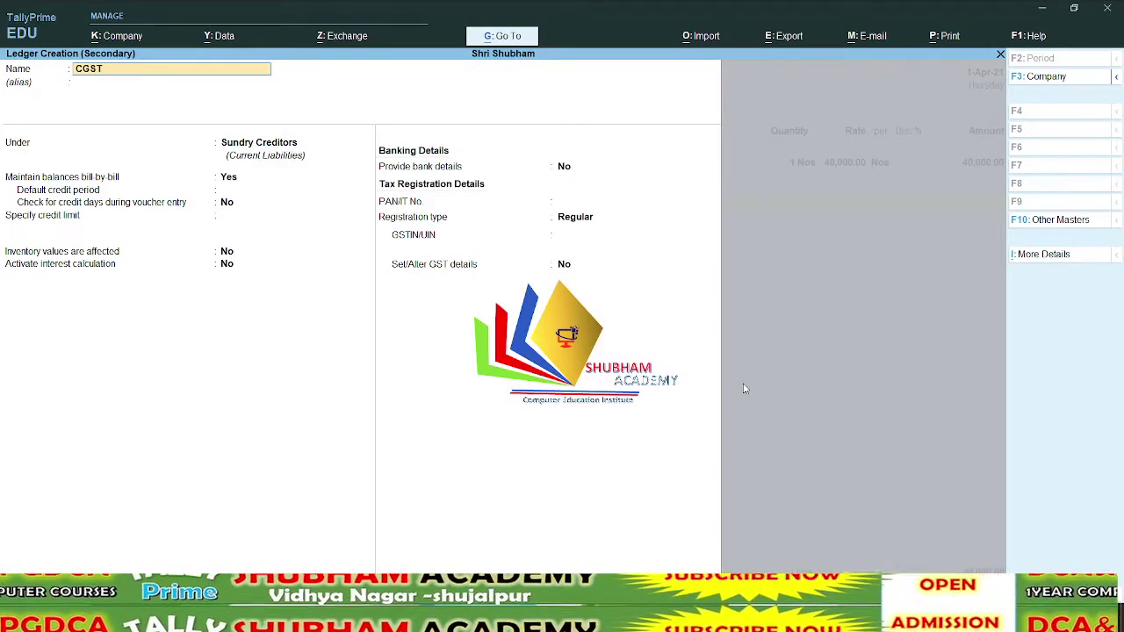
pyautogui.press('Return')
pyautogui.press('Return')
pyautogui.write('Du')
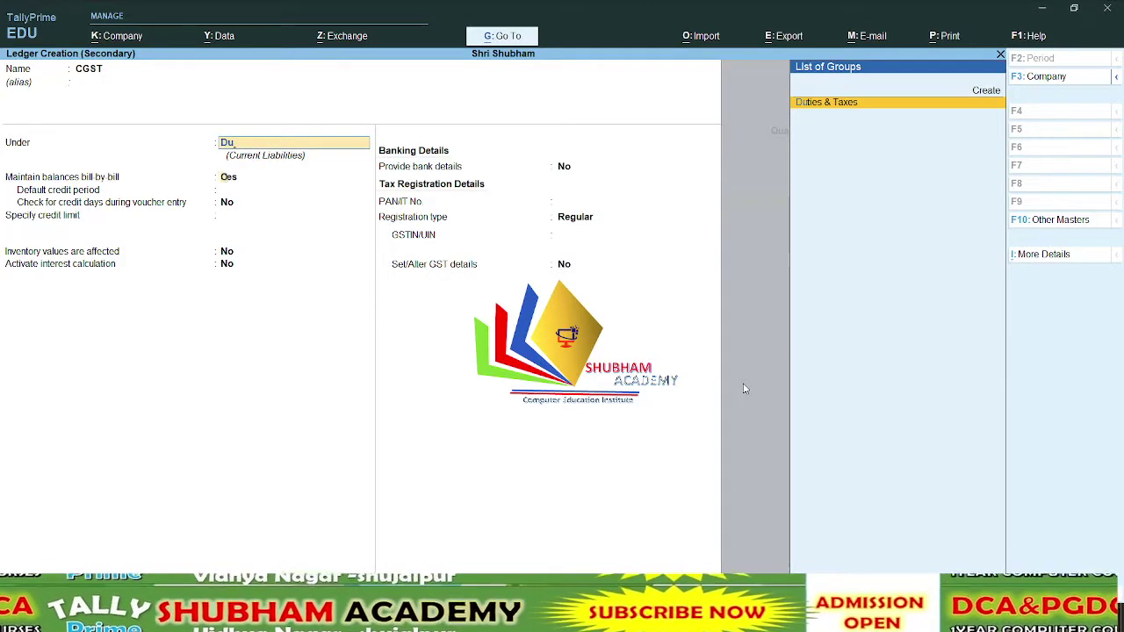
pyautogui.press('Return')
# Step: Set the CGST ledger's duty type to GST and tax type to Central Tax, save it and add it to the voucher
pyautogui.press('Up')
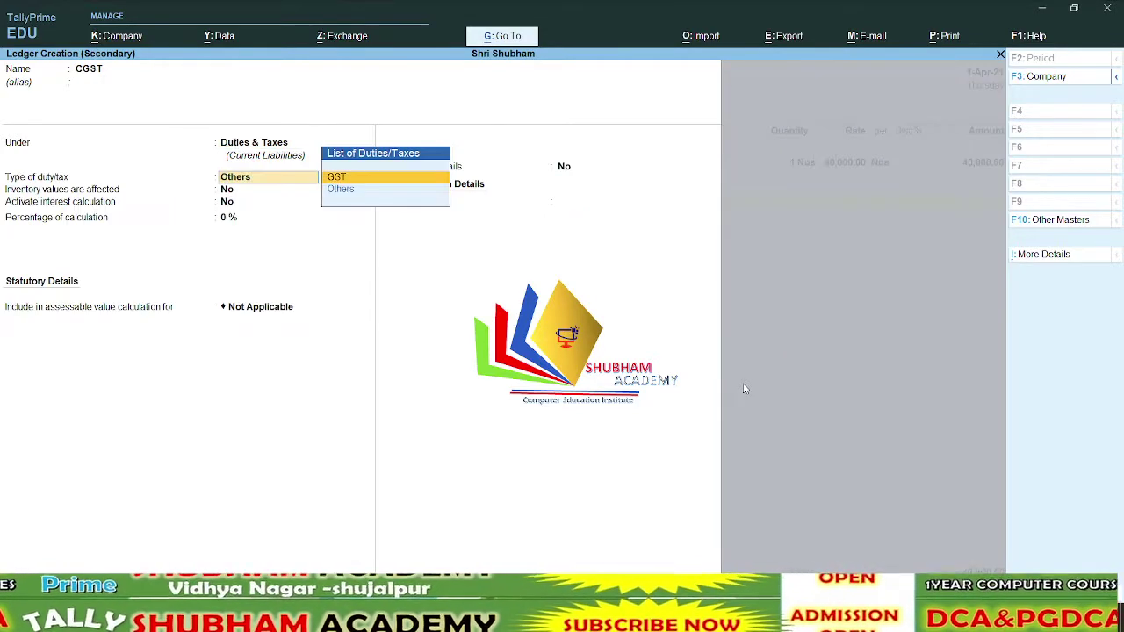
pyautogui.press('Return')
pyautogui.press('Down')
pyautogui.press('Down')
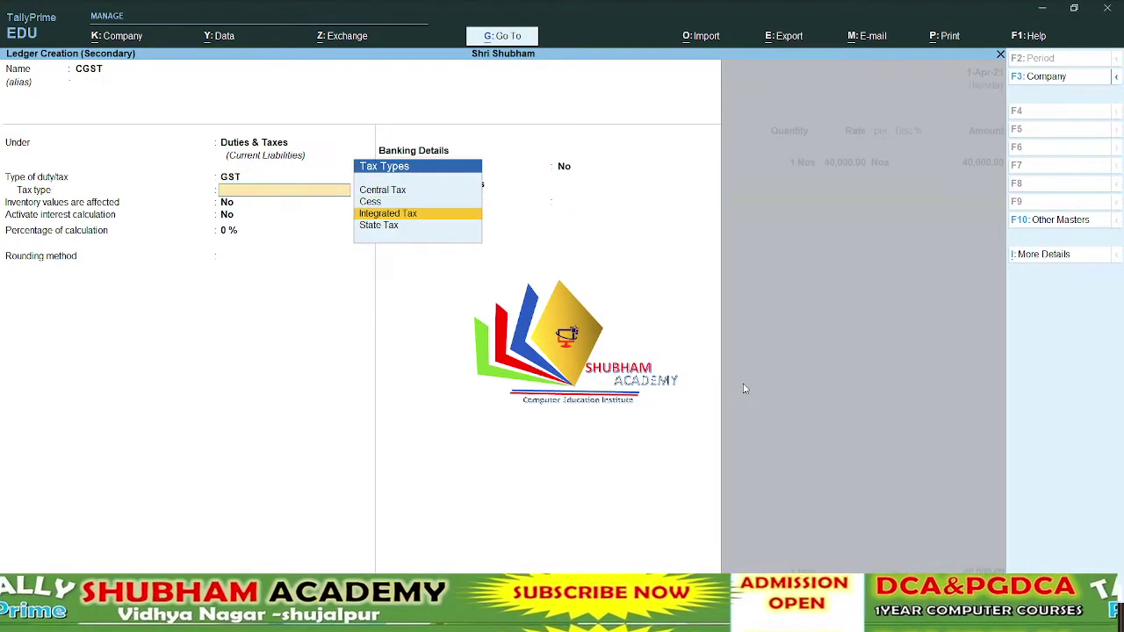
pyautogui.press('Up')
pyautogui.press('Up')
pyautogui.press('Return')
pyautogui.press('Return')
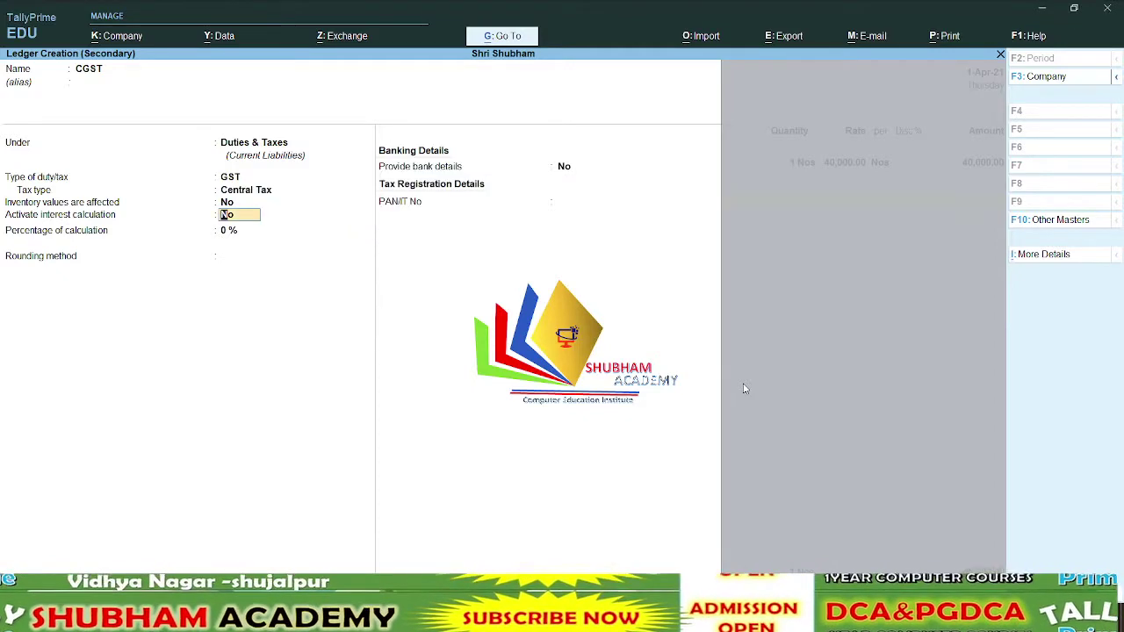
pyautogui.hotkey('ctrl', 'a')
pyautogui.press('Return')
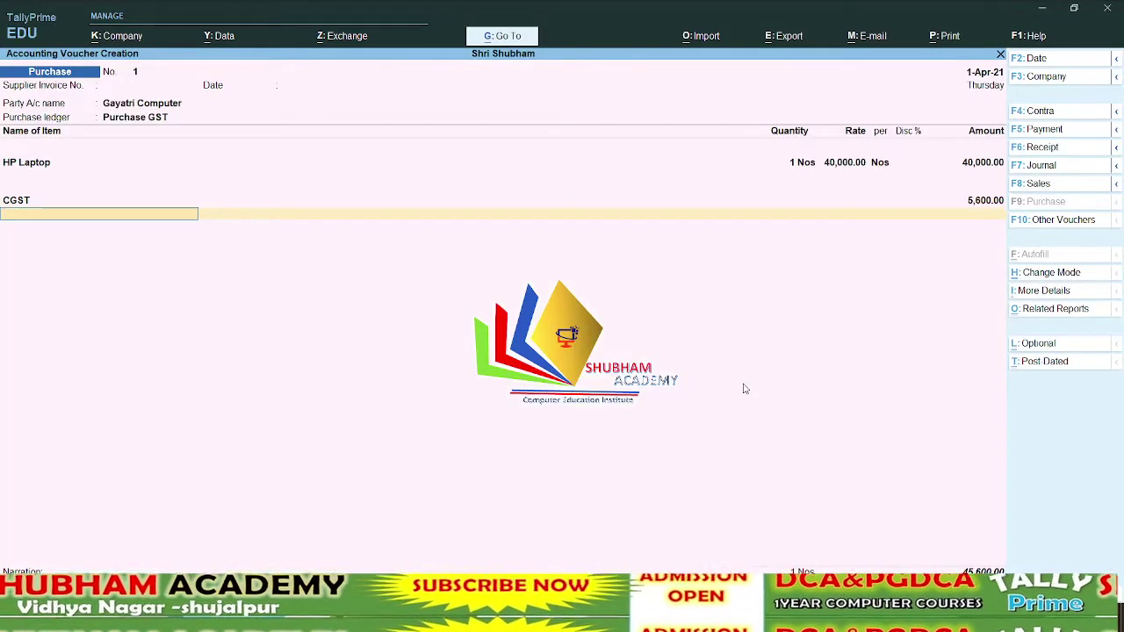
# Step: Start another ledger from the voucher, name it SGST and keep it under Duties & Taxes
pyautogui.hotkey('alt', 'c')
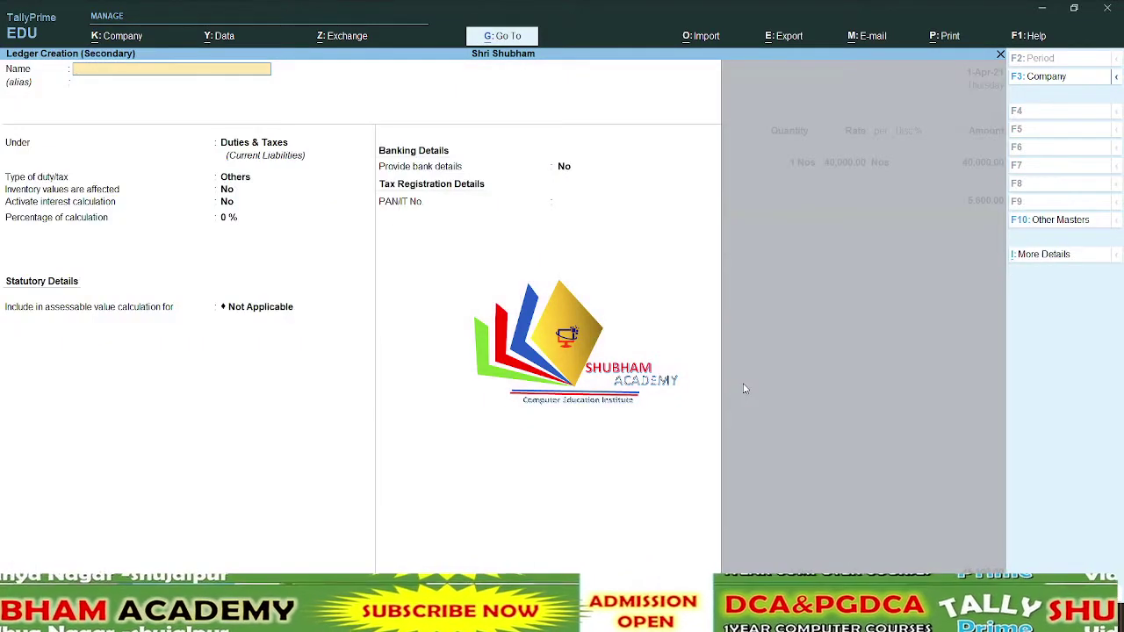
pyautogui.write('SGST')
pyautogui.press('Return')
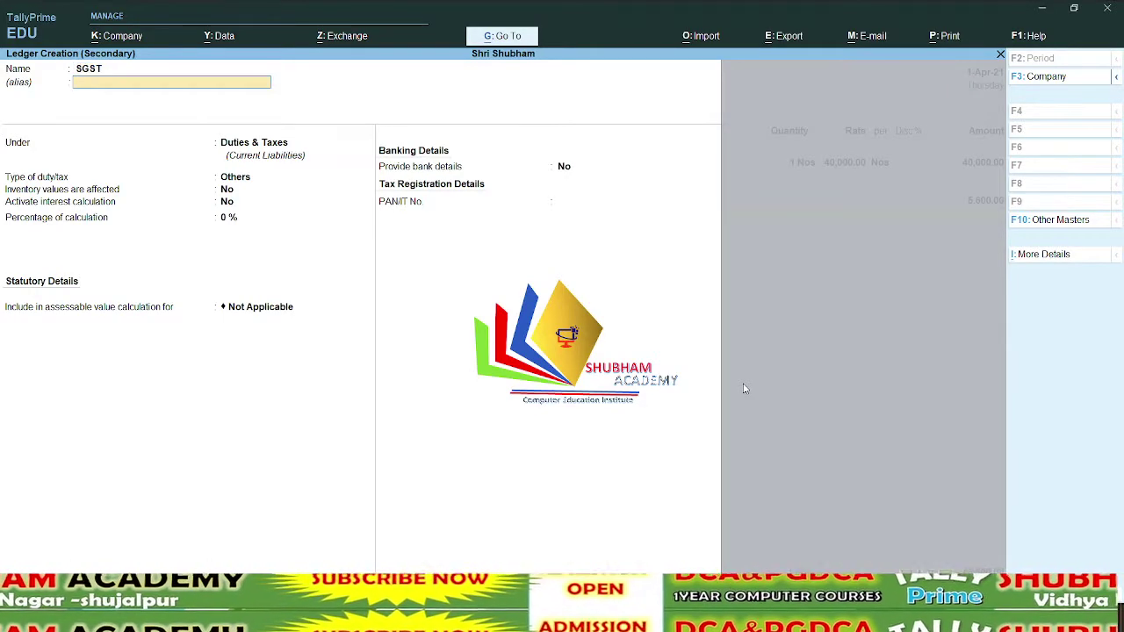
pyautogui.press('Return')
pyautogui.press('Return')
# Step: Set the SGST ledger's duty type to GST and tax type to State Tax, and save it into the voucher
pyautogui.press('Up')
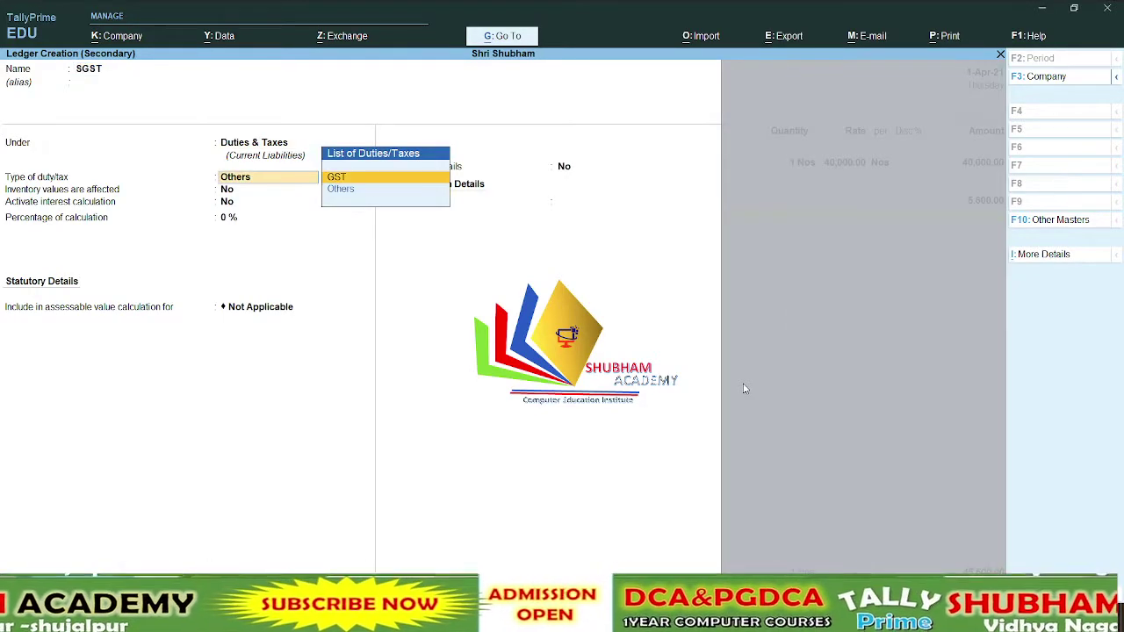
pyautogui.press('Return')
pyautogui.press('Down')
pyautogui.press('Down')
pyautogui.press('Down')
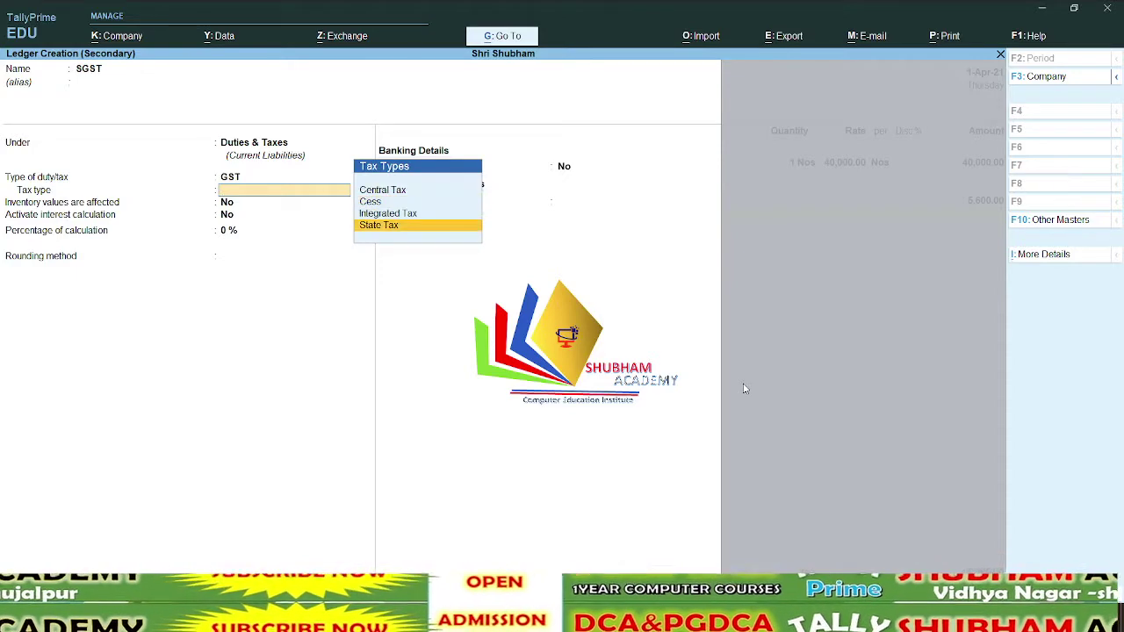
pyautogui.press('Return')
pyautogui.press('Return')
pyautogui.hotkey('ctrl', 'a')
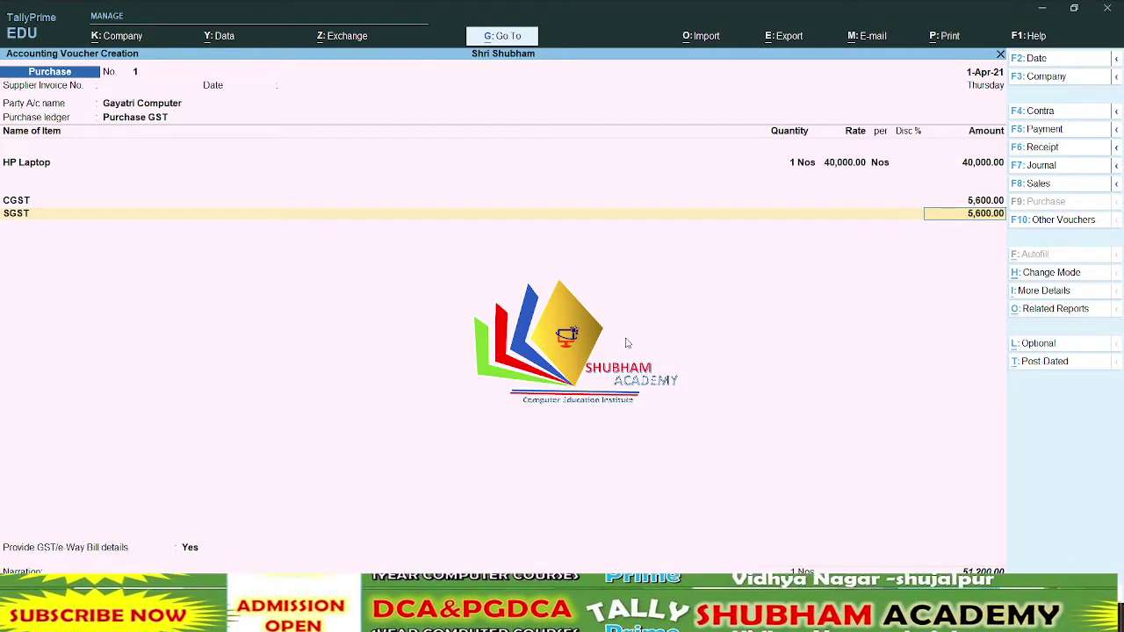
# Step: Accept the SGST amount, finish the ledger list and set Provide GST/e-Way Bill details to No
pyautogui.press('Return')
pyautogui.press('Return')
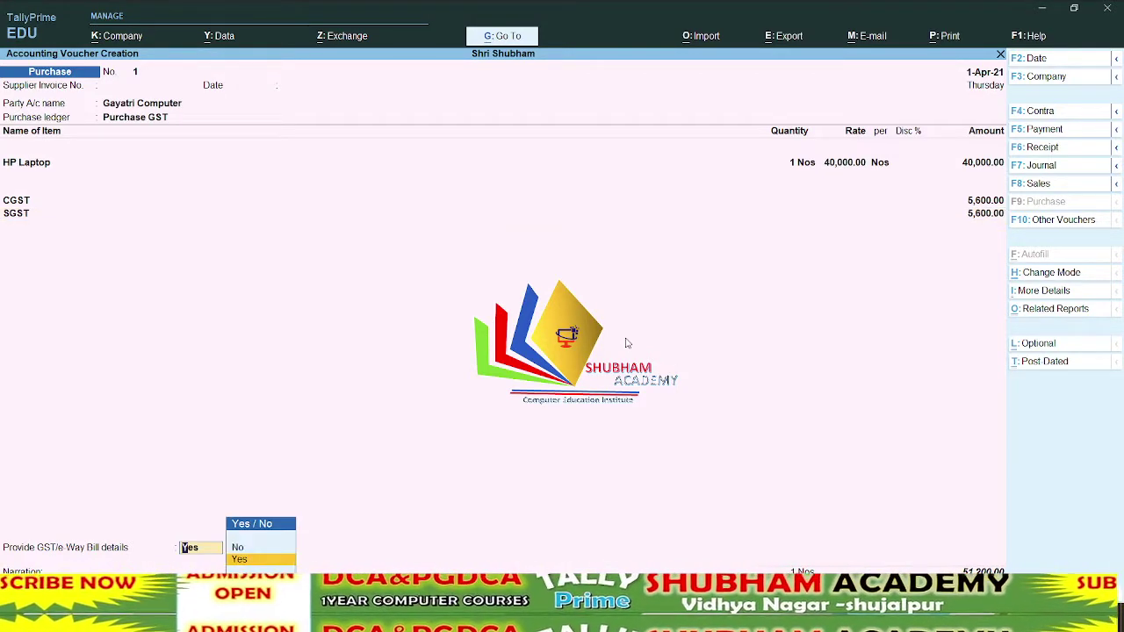
pyautogui.press('Return')
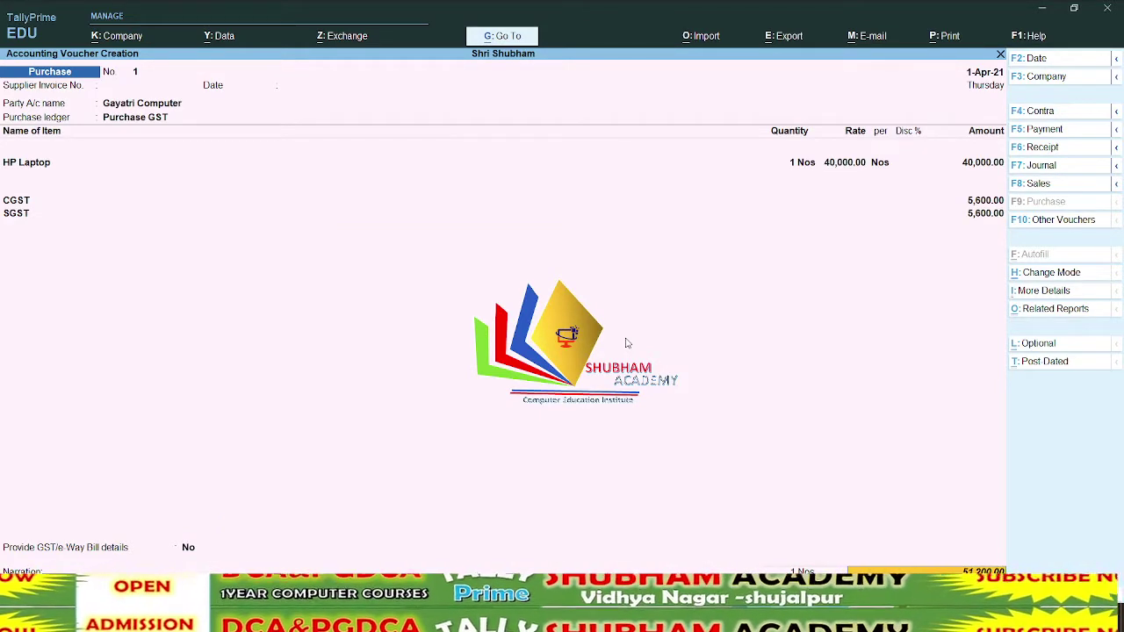
# Step: Configure the purchase voucher not to use default bill-wise details for bill allocation, and save the configuration
pyautogui.press('F12')
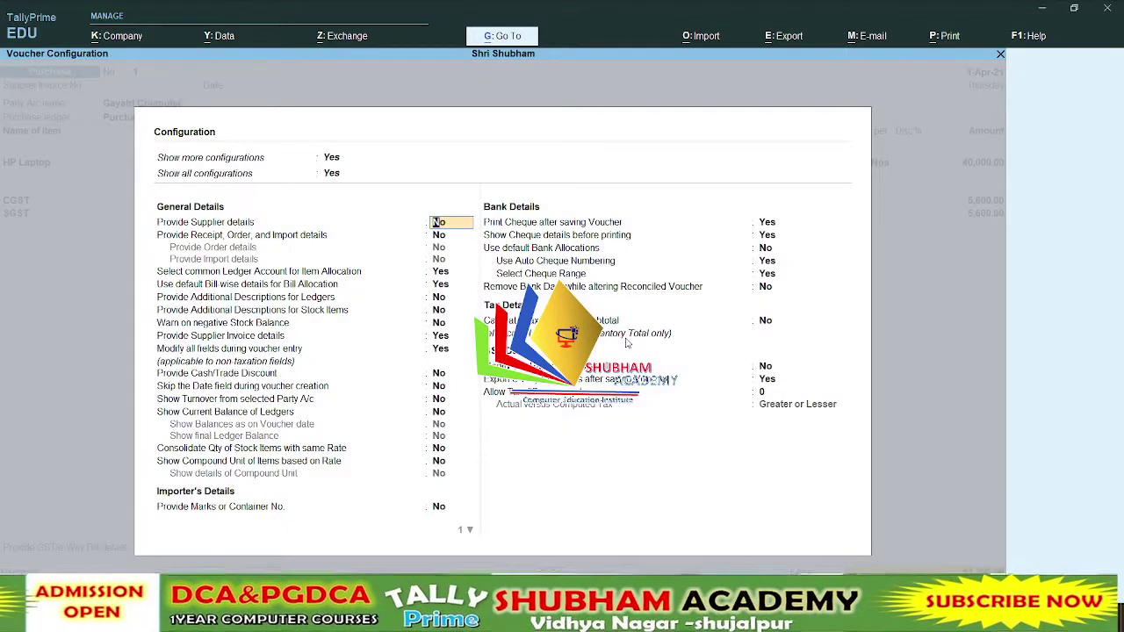
pyautogui.press('Return')
pyautogui.press('Return')
pyautogui.press('Return')
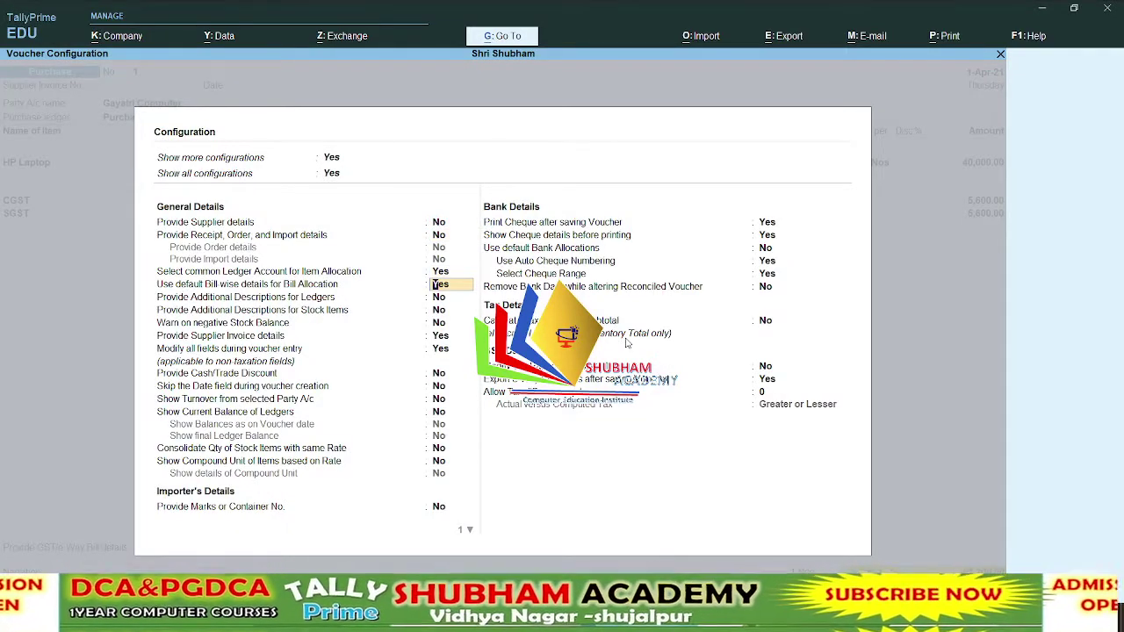
pyautogui.write('n')
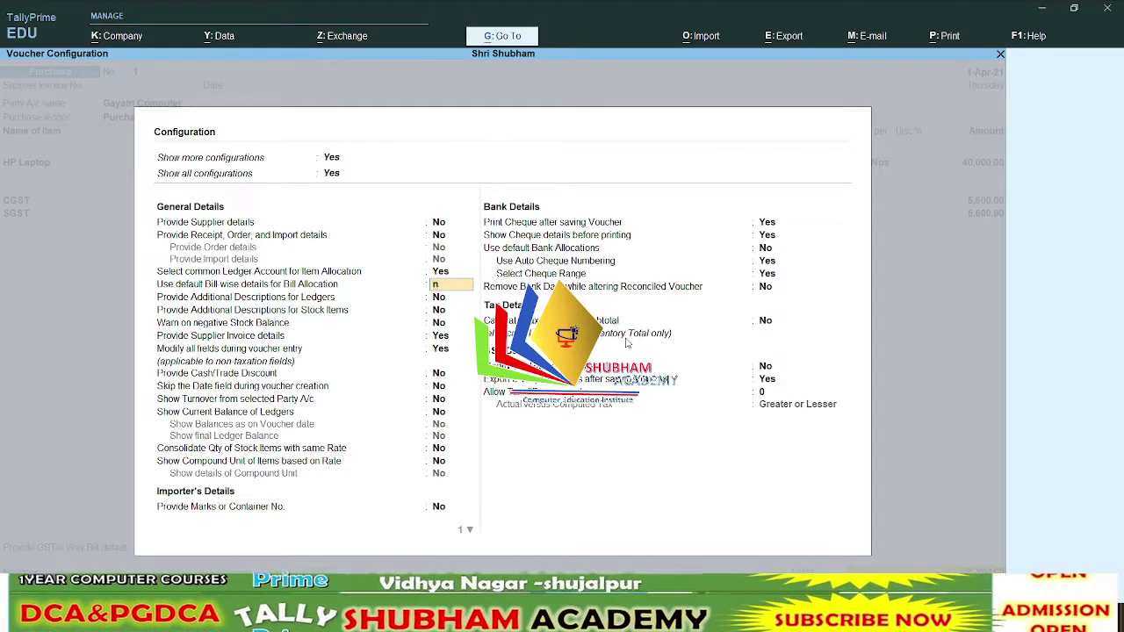
pyautogui.hotkey('ctrl', 'a')
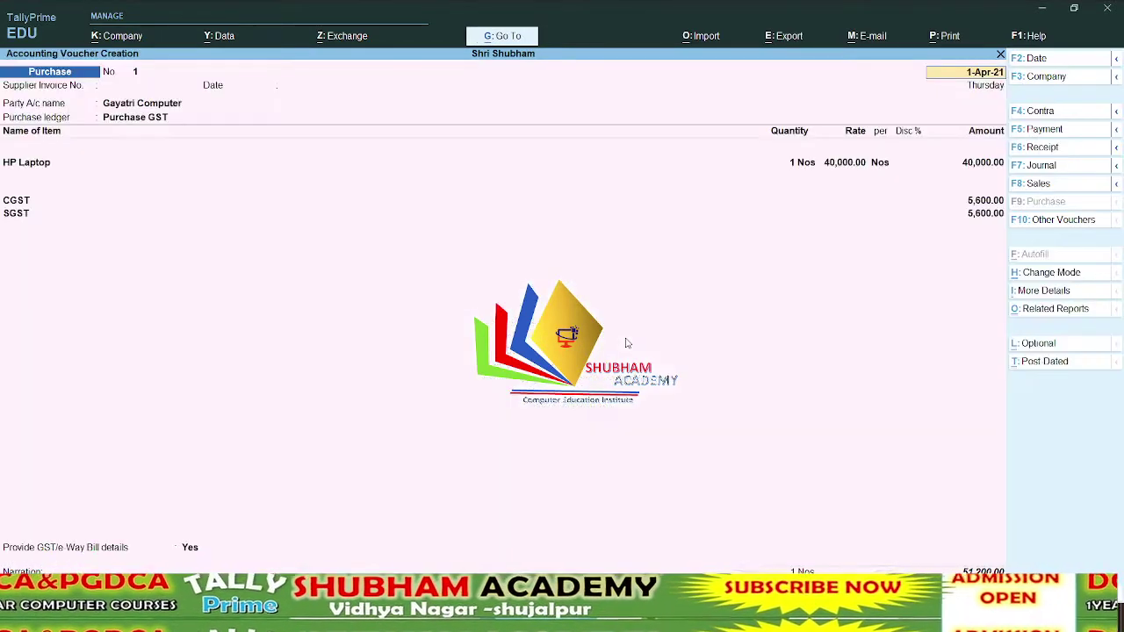
# Step: Accept the existing purchase voucher entries again and set Provide GST/e-Way Bill details to No
pyautogui.press('Return')
pyautogui.press('Return')
pyautogui.press('Return')
pyautogui.press('Return')
pyautogui.press('Return')
pyautogui.press('Return')
pyautogui.press('Return')
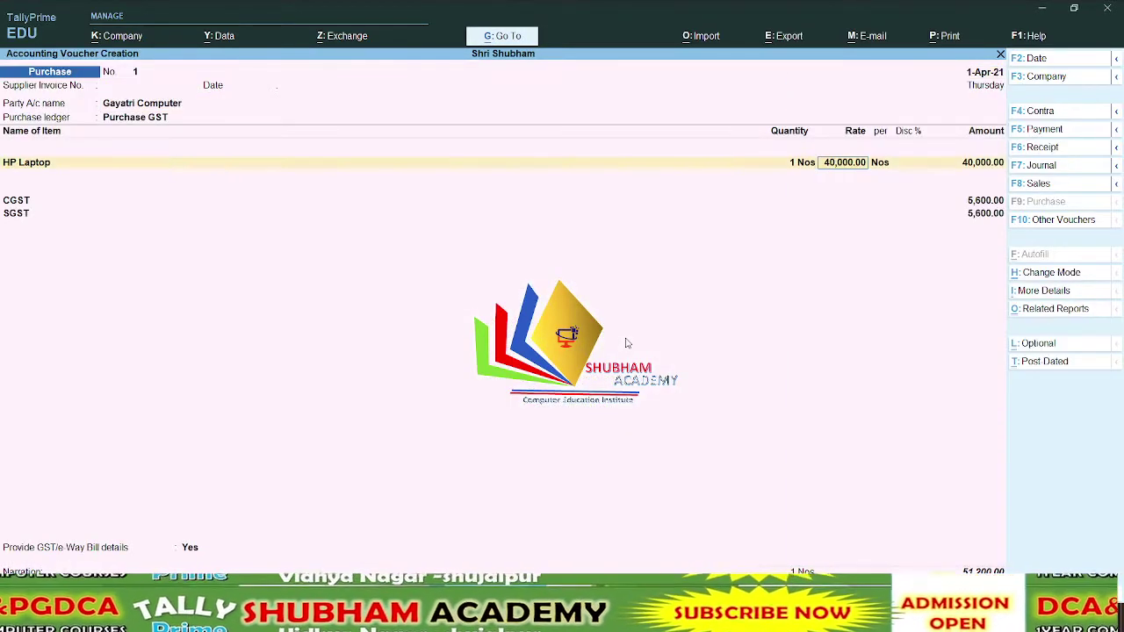
pyautogui.press('Return')
pyautogui.press('Return')
pyautogui.press('Return')
pyautogui.press('Return')
pyautogui.press('Return')
pyautogui.press('Return')
pyautogui.press('Return')
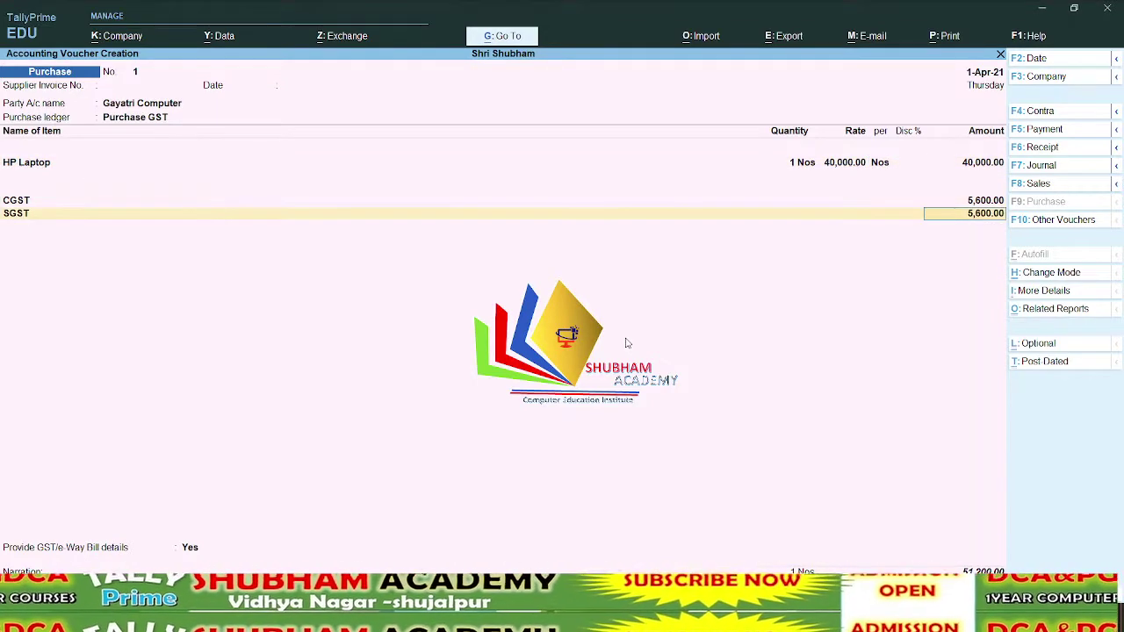
pyautogui.press('Return')
pyautogui.press('Return')
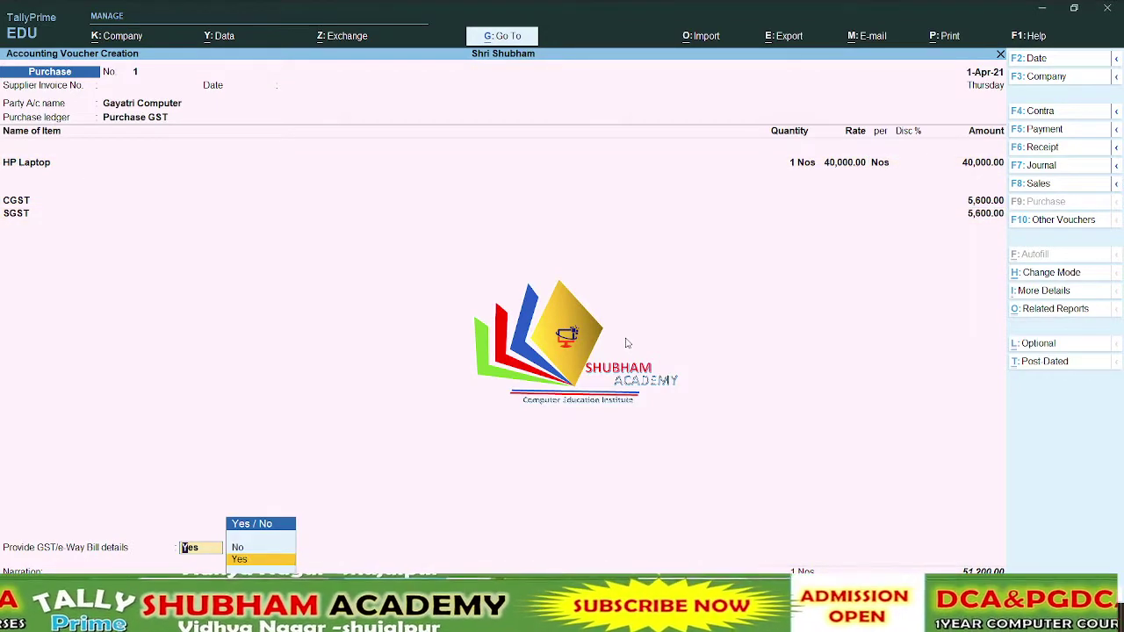
pyautogui.press('Return')
pyautogui.press('Return')
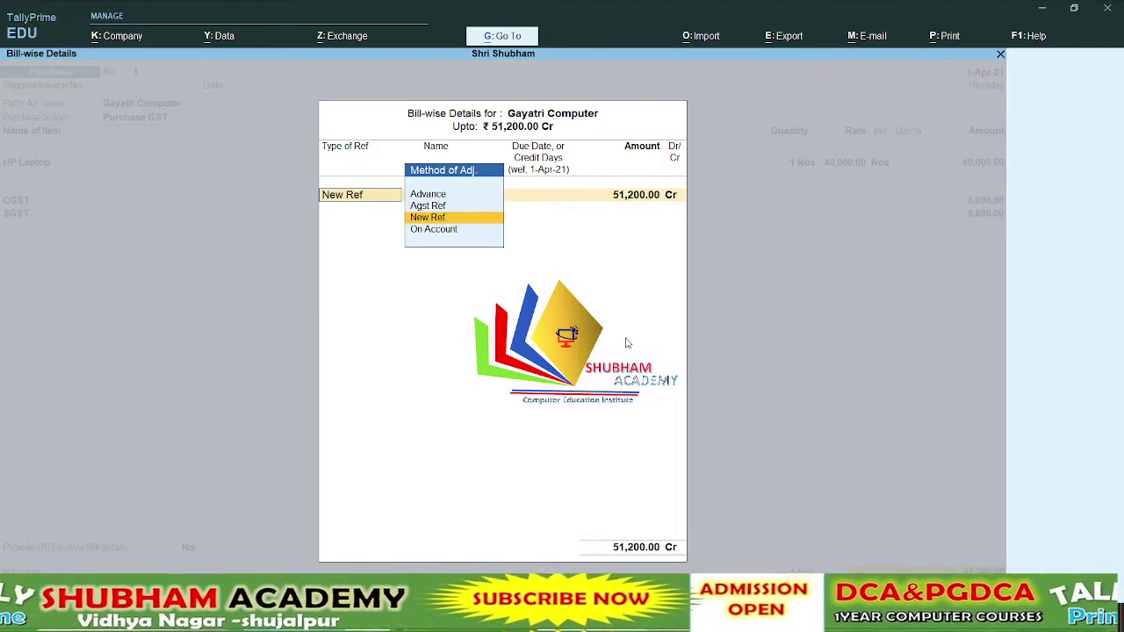
# Step: Allocate Gayatri Computer's bill as New Ref 1 without a due date, and open its interest parameters
pyautogui.press('Return')
pyautogui.press('Return')
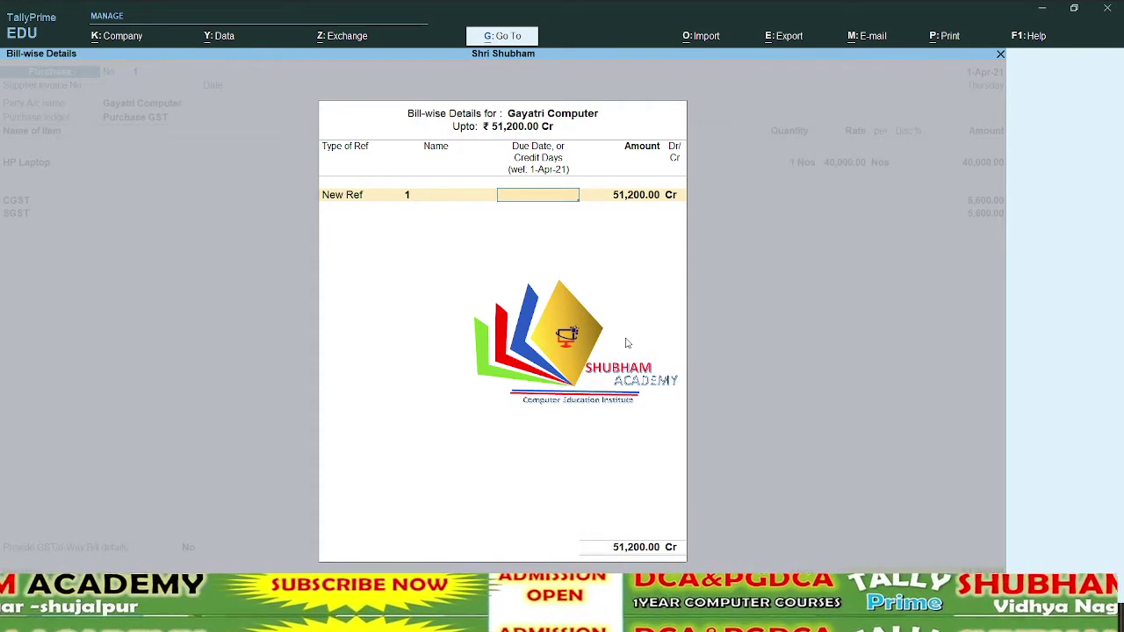
pyautogui.press('Return')
pyautogui.press('Return')
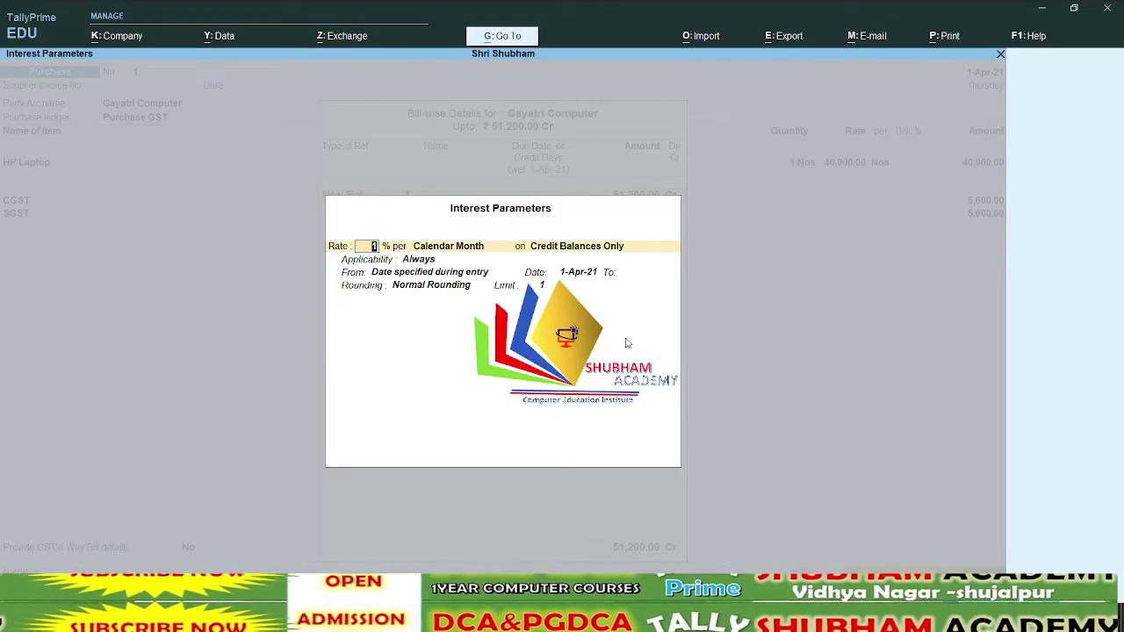
# Step: Accept the first interest rate of 1% per Calendar Month on Credit Balances Only, applicable Always from Date specified during entry
pyautogui.press('Return')
pyautogui.press('Return')
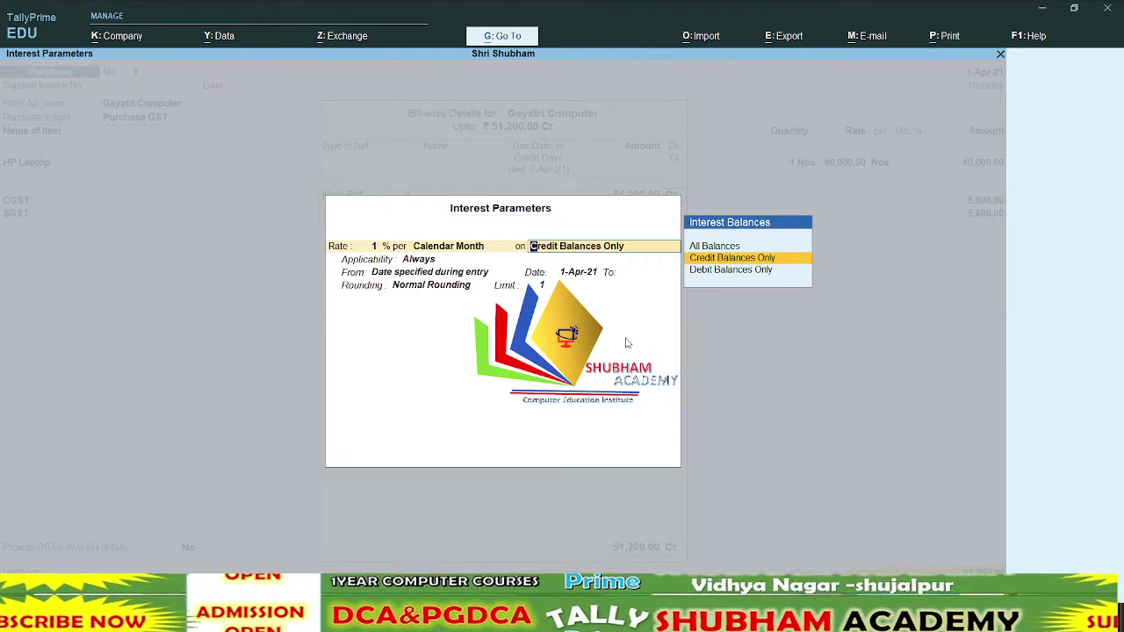
pyautogui.press('Return')
pyautogui.press('Return')
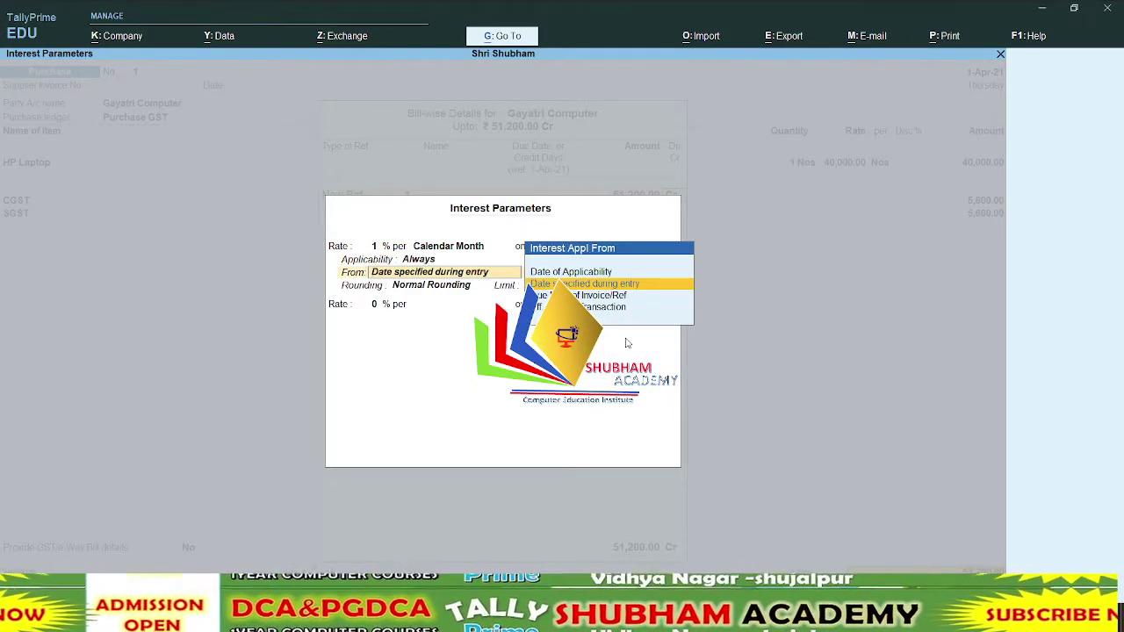
pyautogui.press('Return')
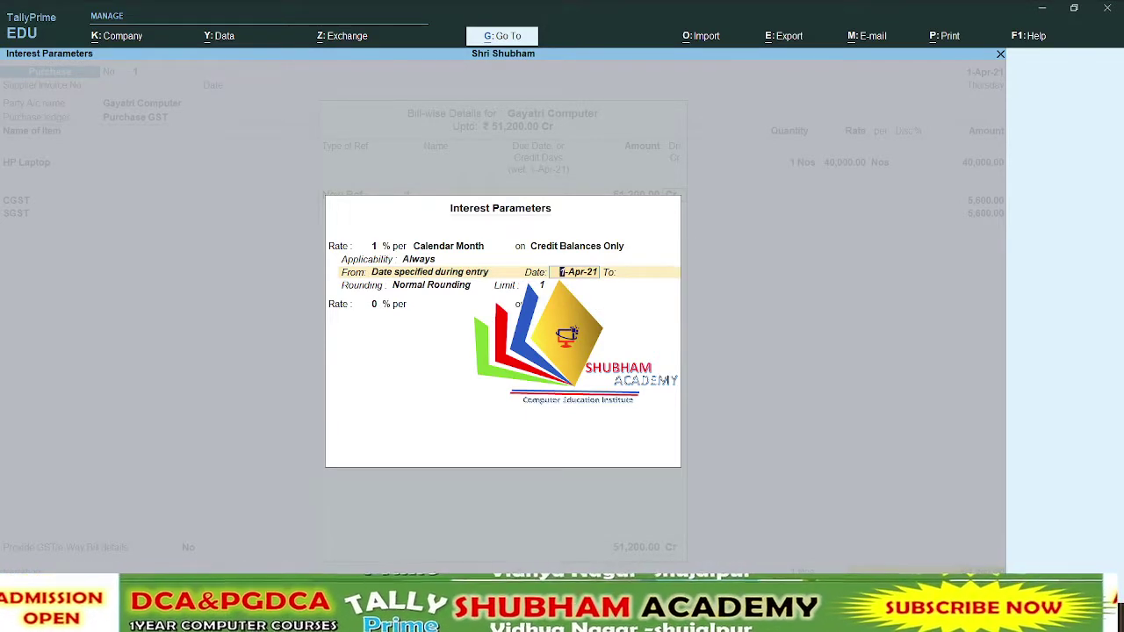
# Step: Check the interest date ranges in the Excel sheet, and run the 1% period from 1-Apr-21 to 1-May-21 with Normal Rounding, limit 1
pyautogui.hotkey('alt', 'Tab')
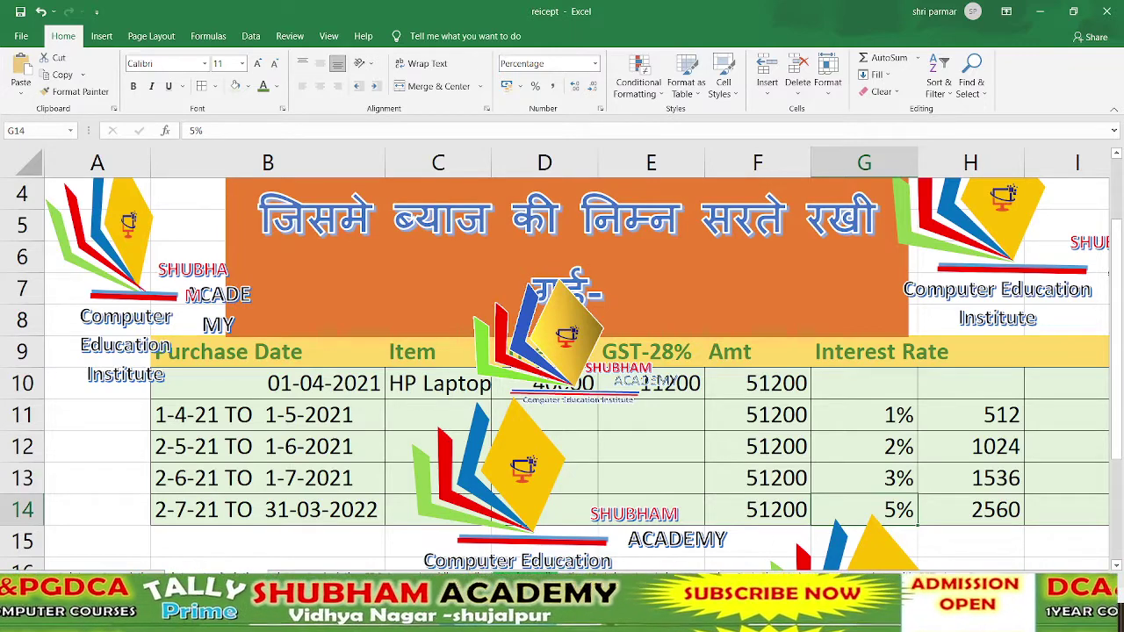
pyautogui.hotkey('alt', 'Tab')
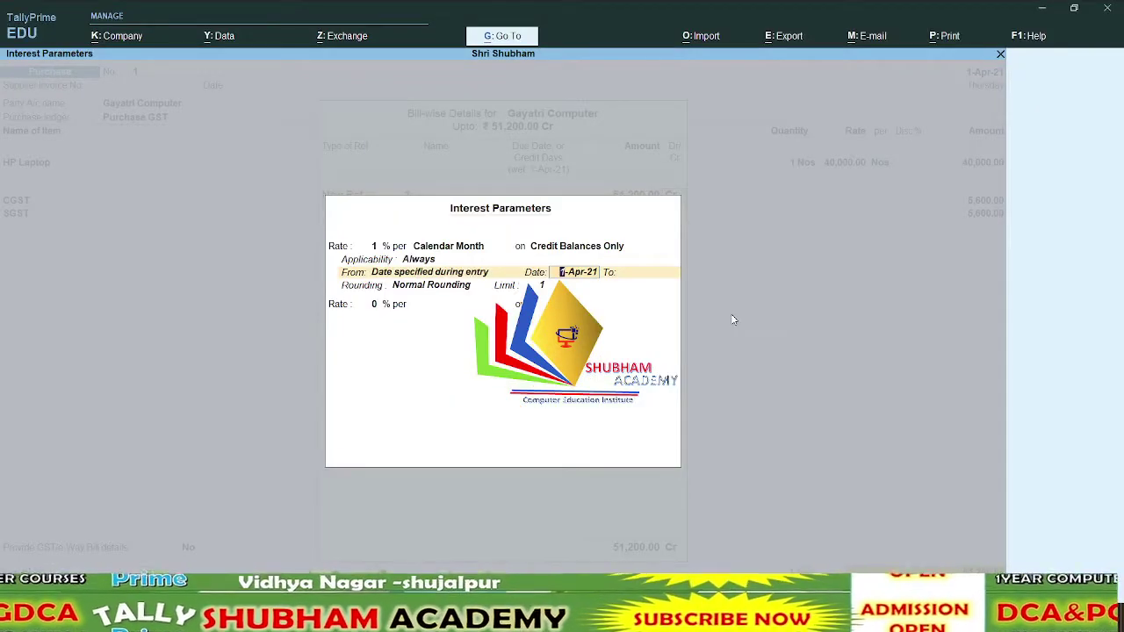
pyautogui.press('Return')
pyautogui.write('1-5')
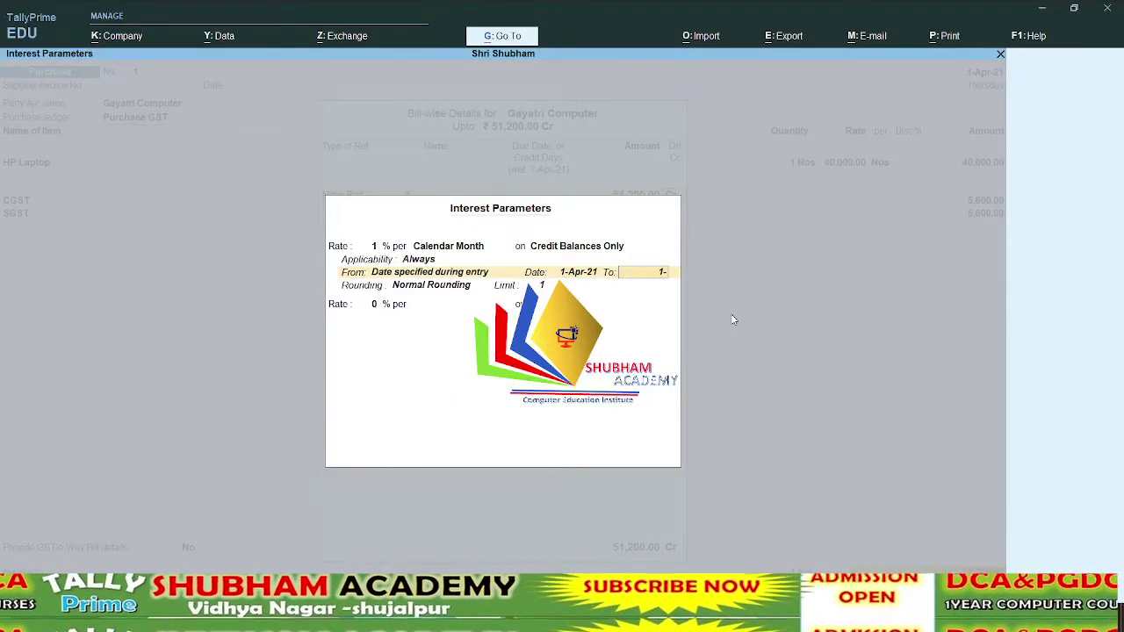
pyautogui.press('Return')
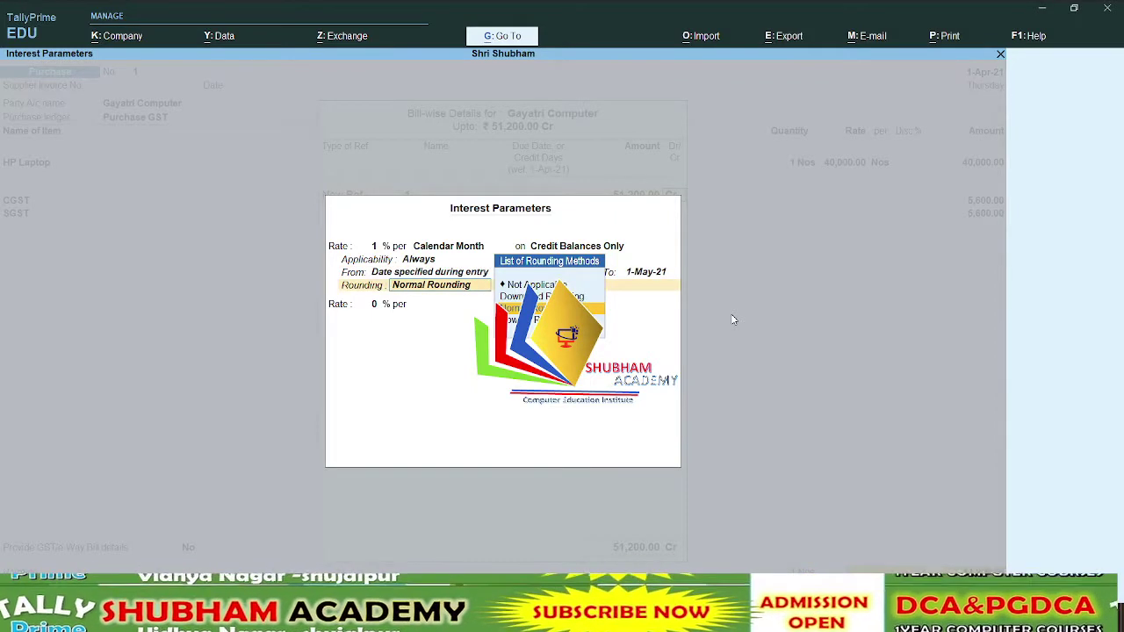
pyautogui.press('Return')
pyautogui.press('Return')
# Step: Add a second interest rate of 2% per Calendar Month on Credit Balances Only with applicability Always
pyautogui.write('2')
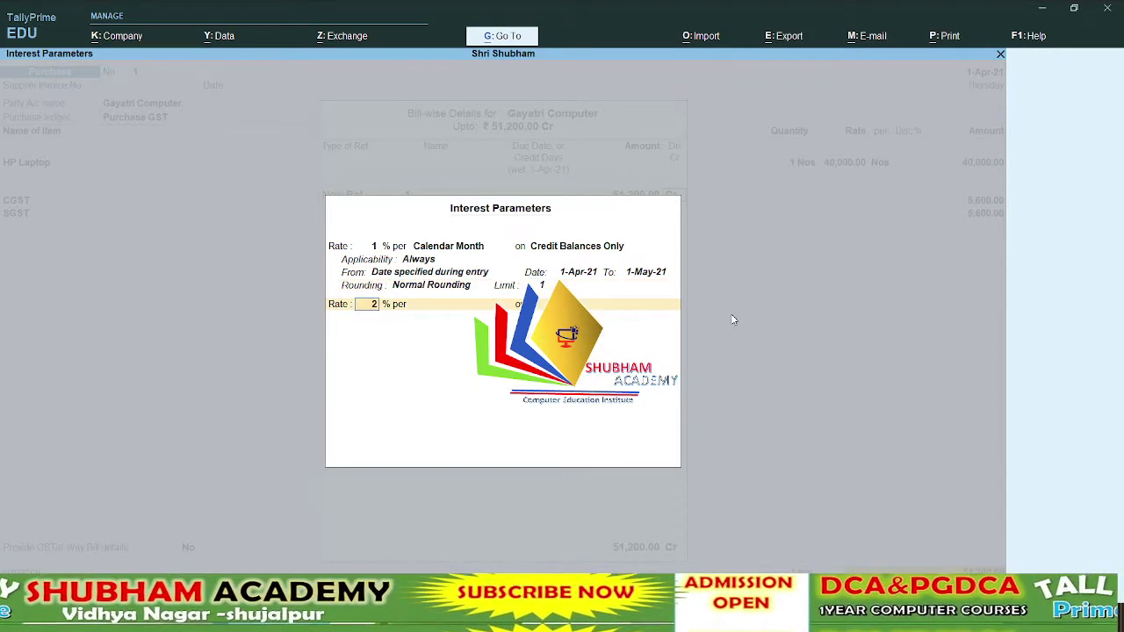
pyautogui.press('Return')
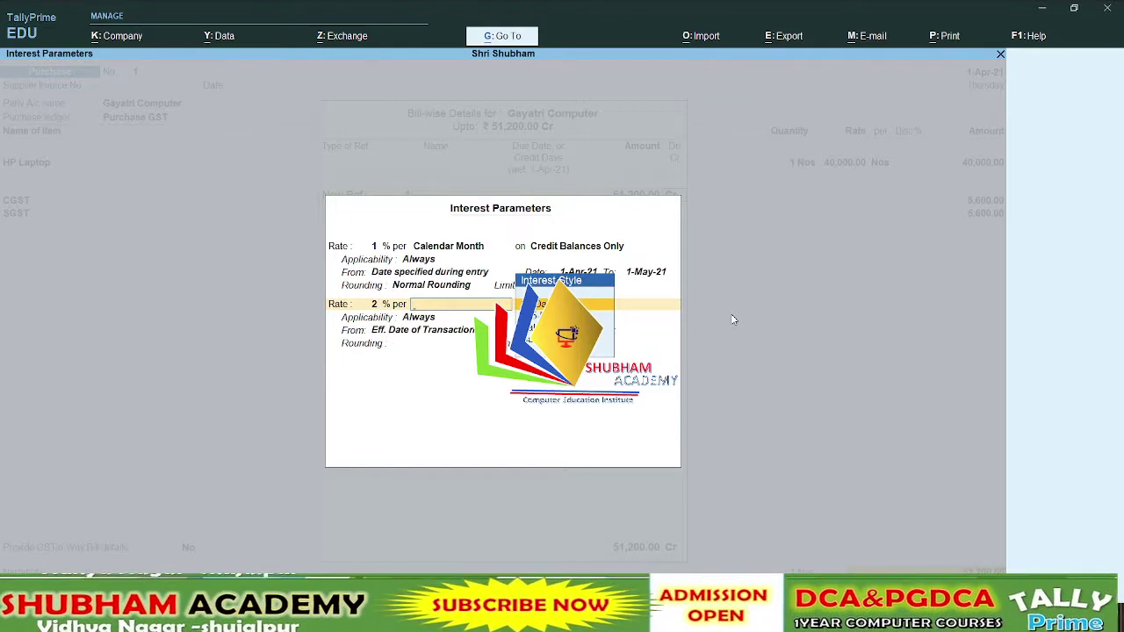
pyautogui.press('Down')
pyautogui.press('Down')
pyautogui.press('Return')
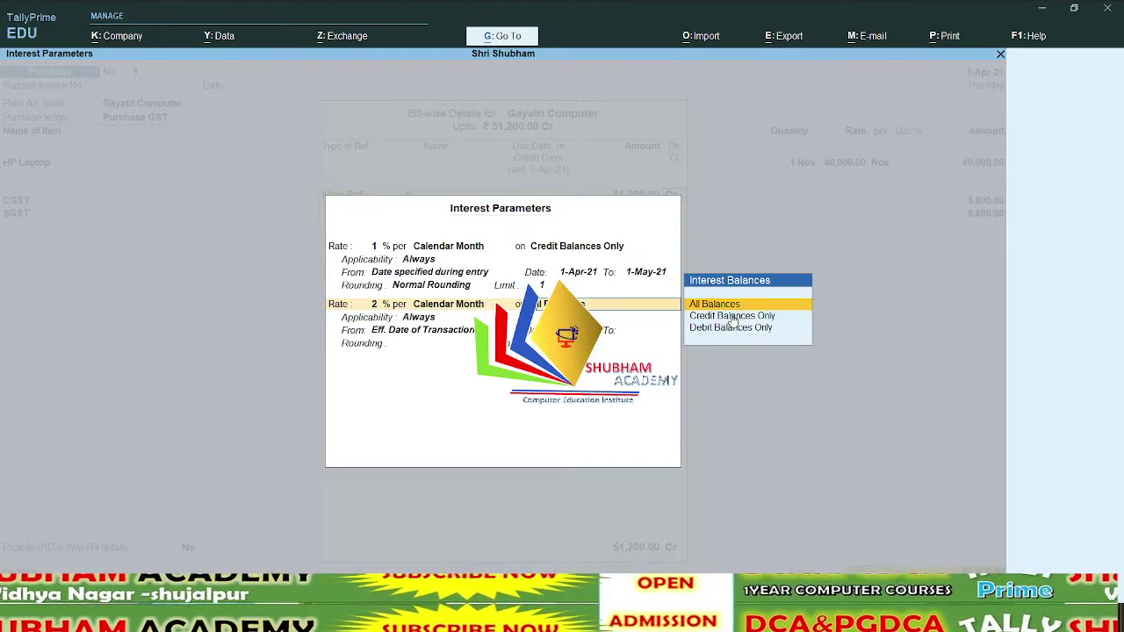
pyautogui.click(731, 315)
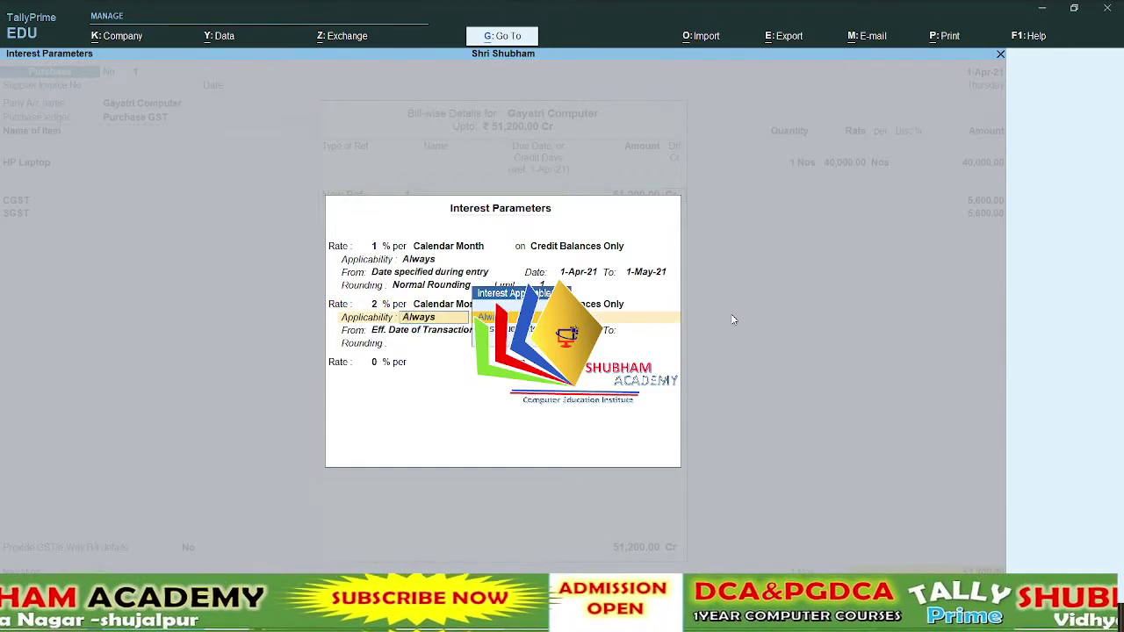
pyautogui.press('Return')
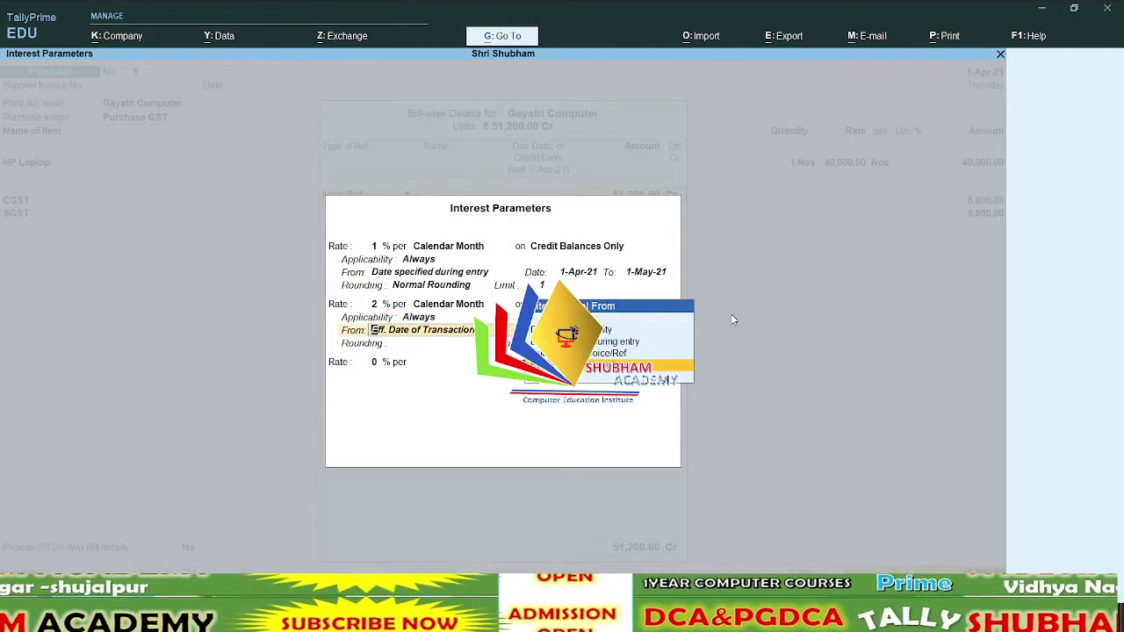
# Step: Base the 2% rate on Date specified during entry and end its period at 1-Jun-21
pyautogui.press('Up')
pyautogui.press('Up')
pyautogui.press('Up')
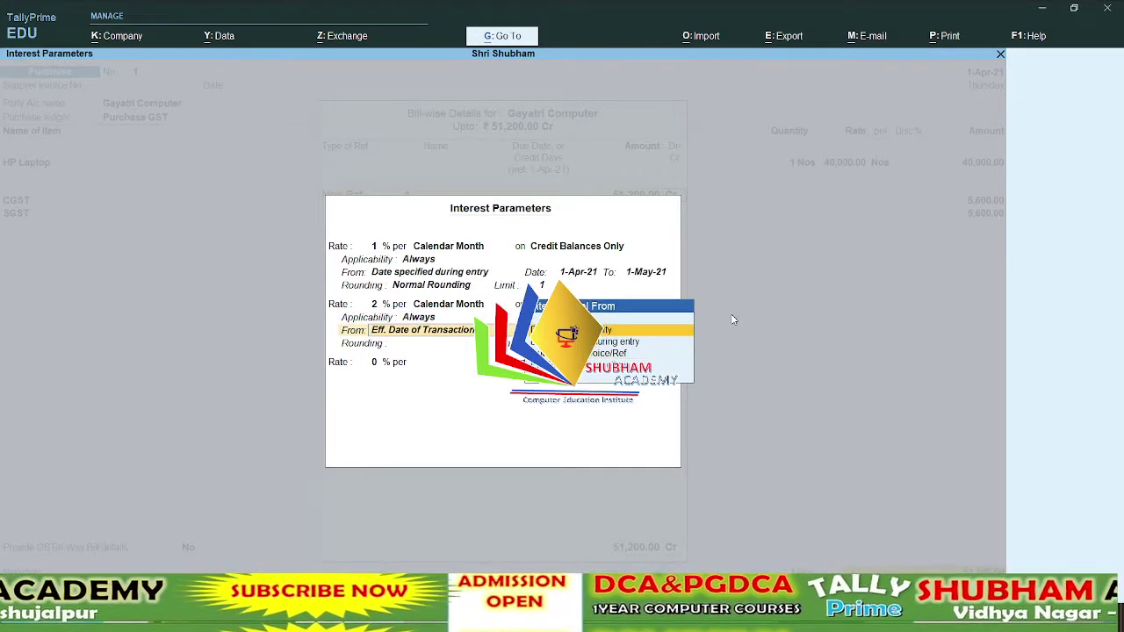
pyautogui.press('Down')
pyautogui.press('Return')
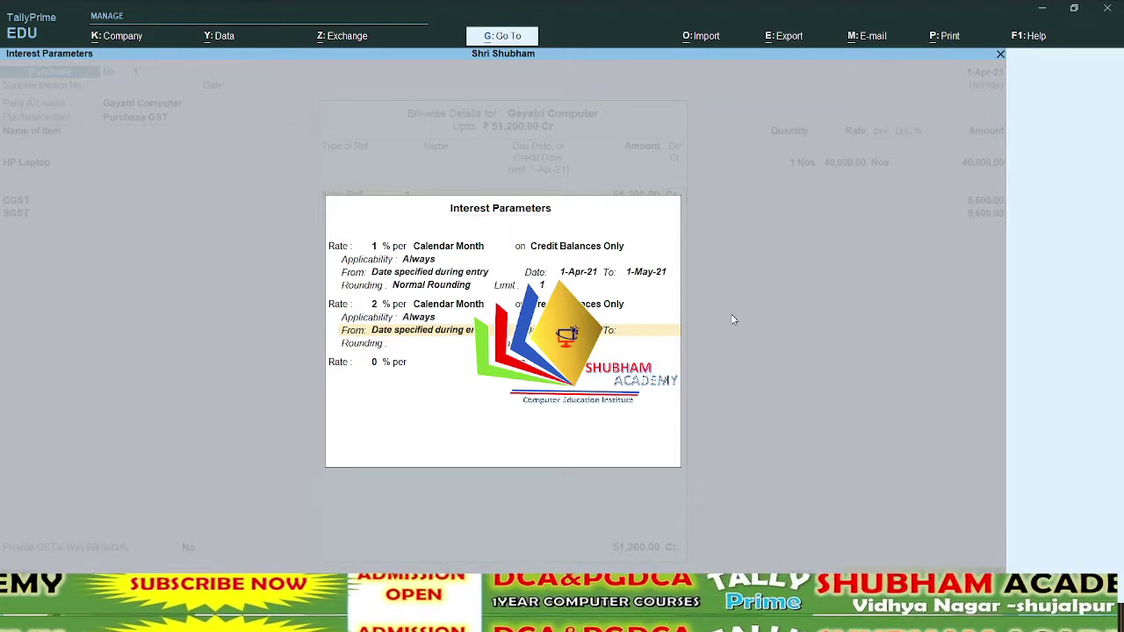
pyautogui.press('Return')
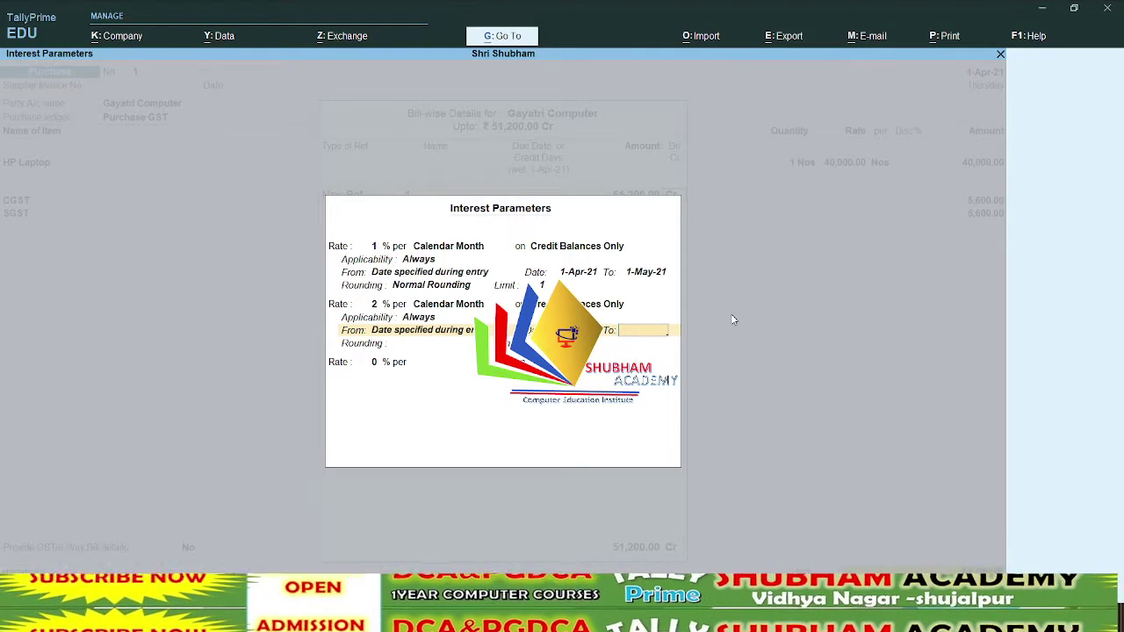
pyautogui.write('-6')
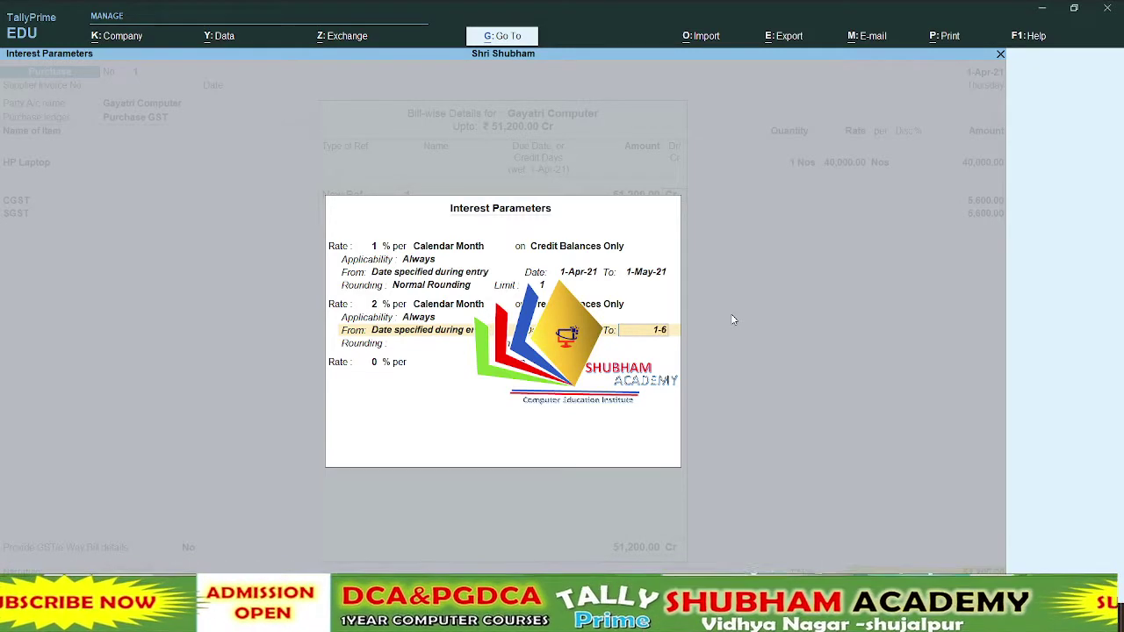
pyautogui.press('Return')
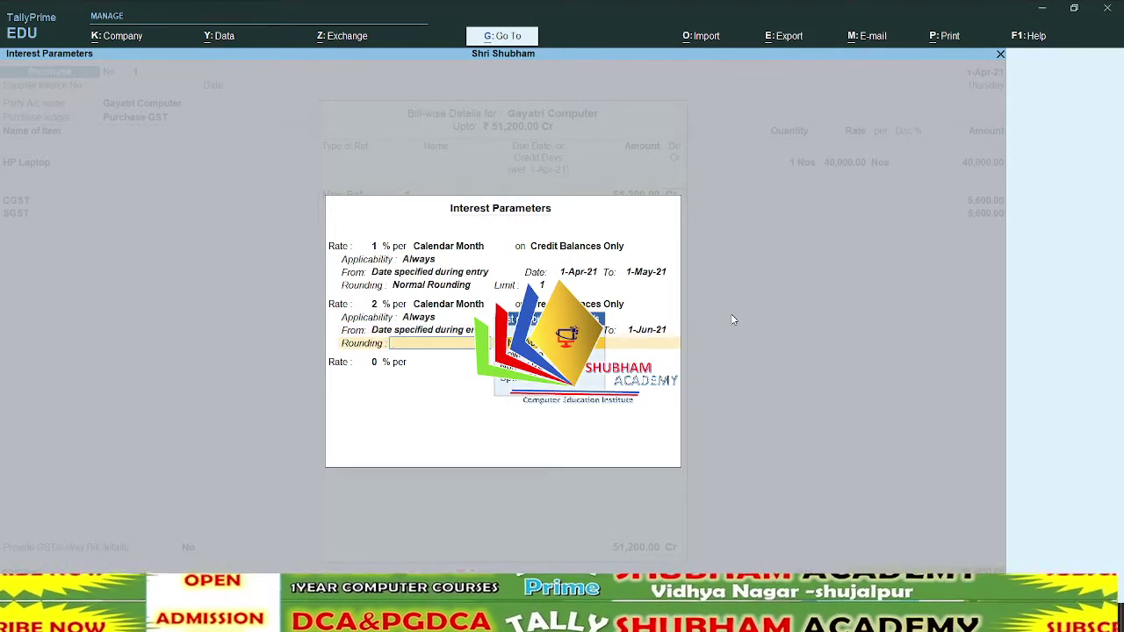
# Step: Set Normal Rounding for the 2% rate, recheck its end date and complete the rounding limit
pyautogui.press('Return')
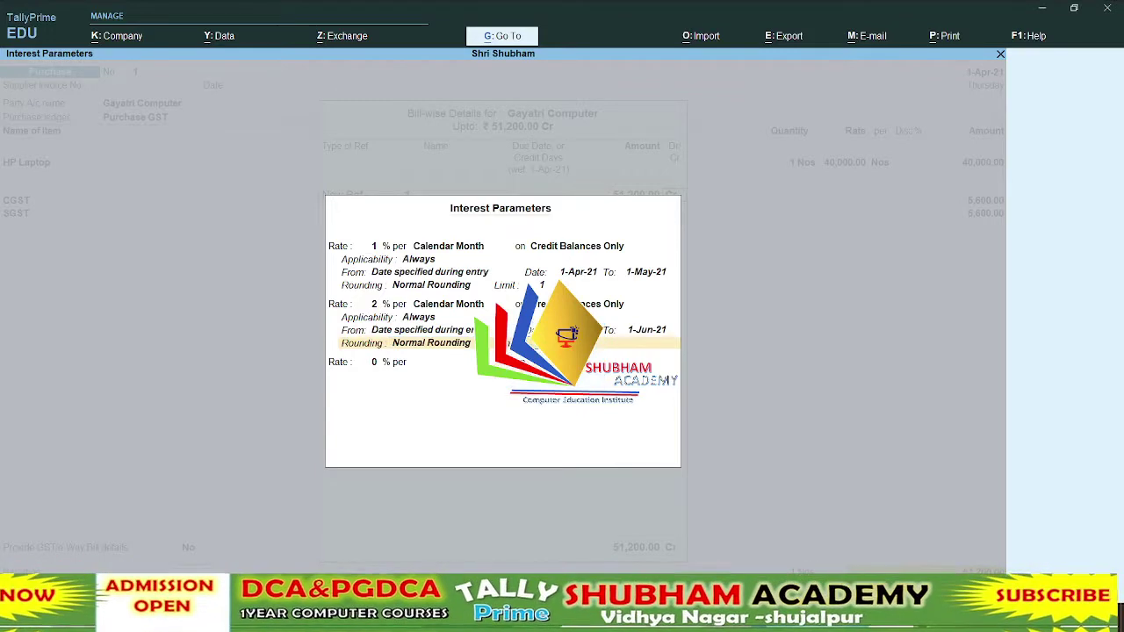
pyautogui.press('BackSpace')
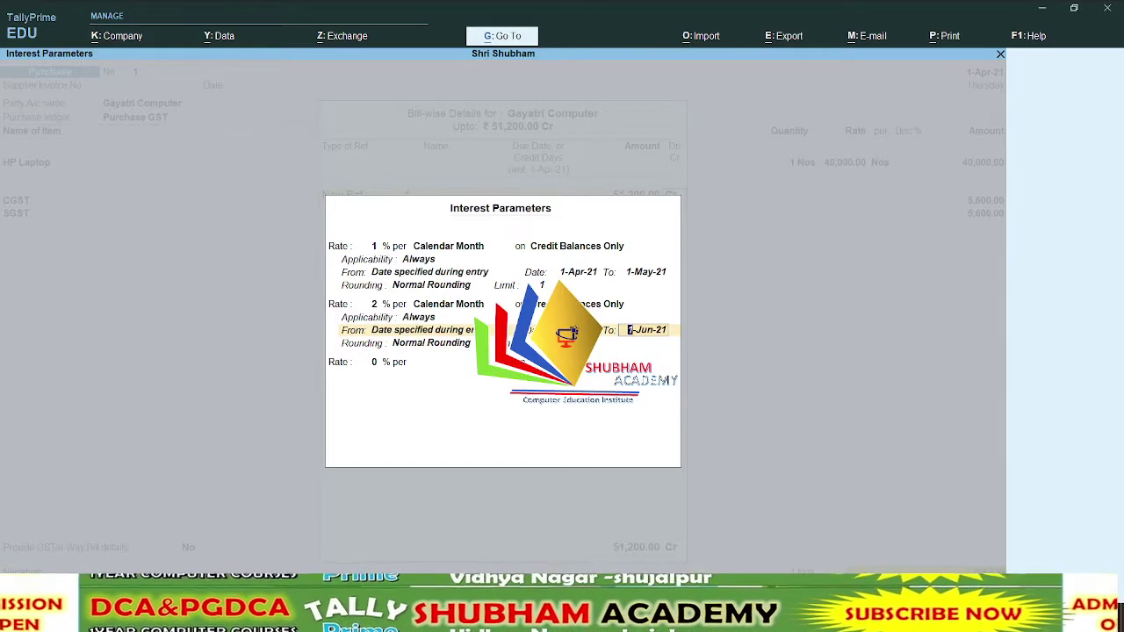
pyautogui.press('Return')
pyautogui.press('Return')
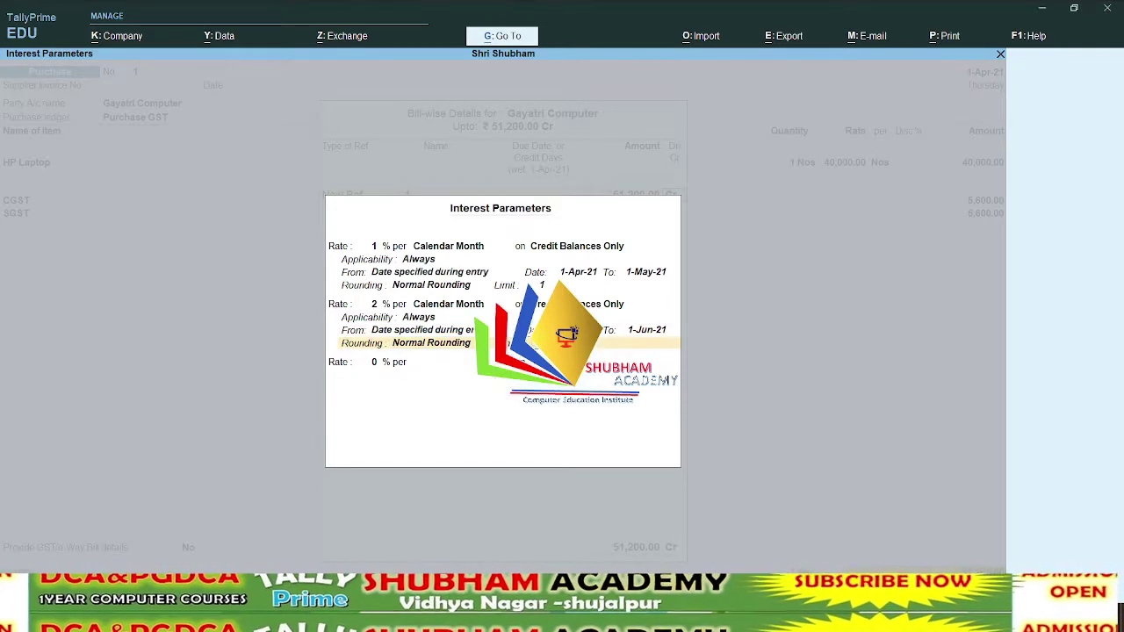
pyautogui.press('Return')
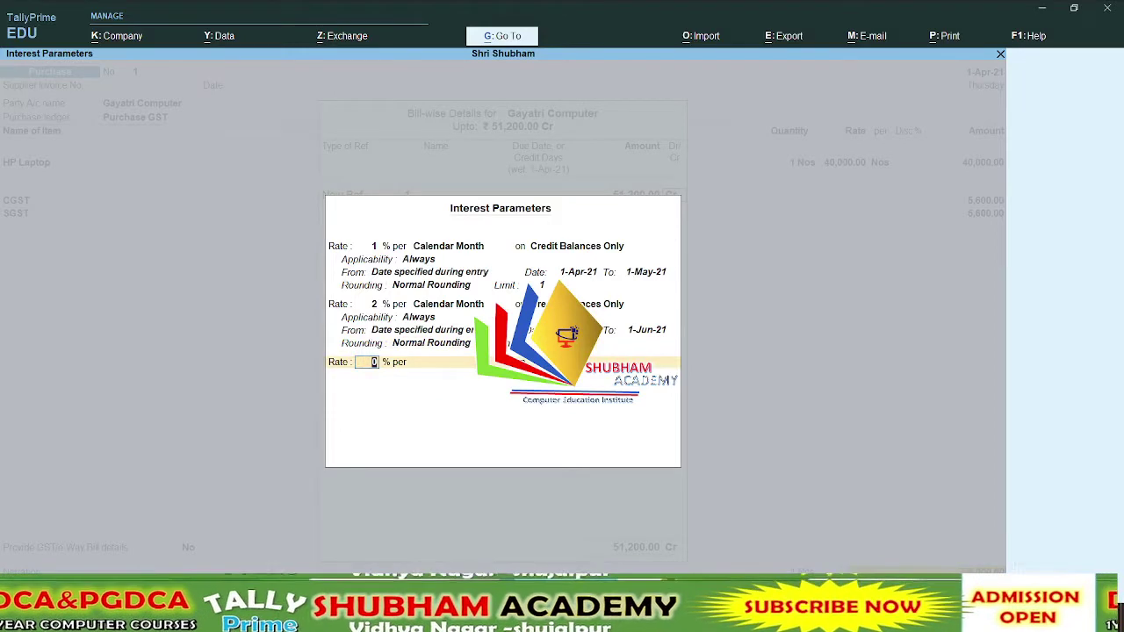
# Step: Add a third interest rate of 3% per Calendar Month on Credit Balances Only with applicability Always
pyautogui.write('3')
pyautogui.press('Return')
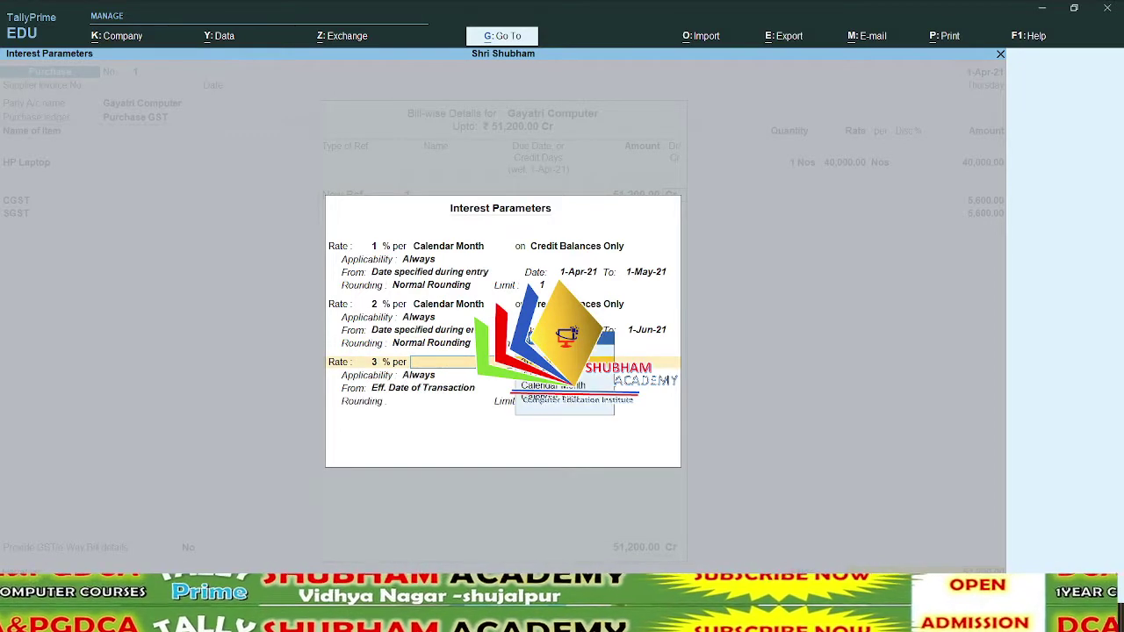
pyautogui.press('Return')
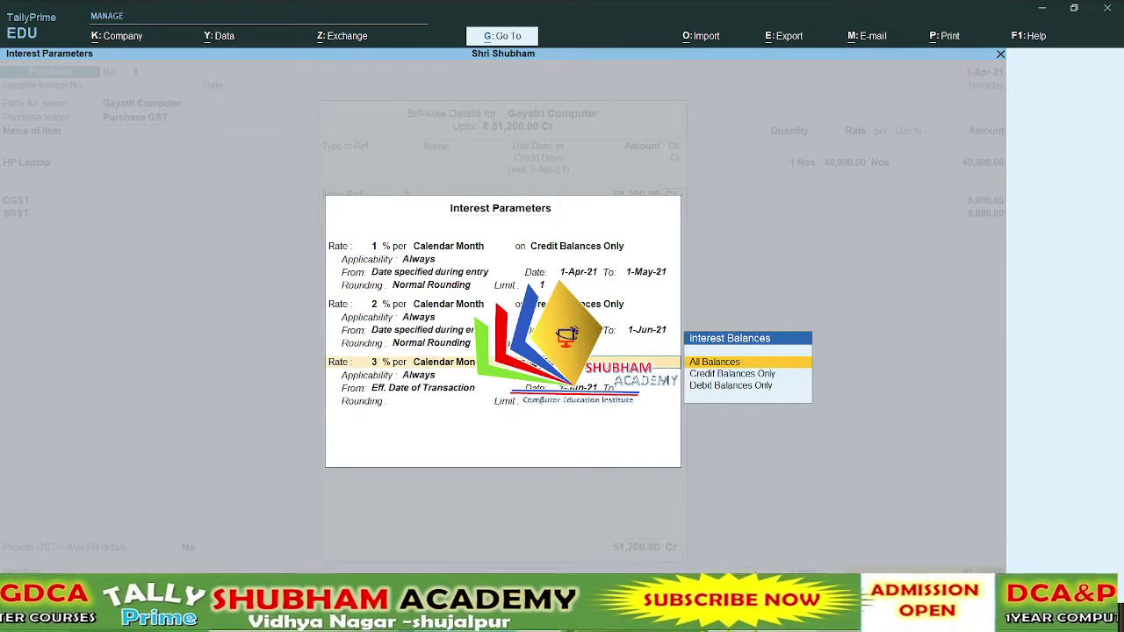
pyautogui.press('Down')
pyautogui.press('Return')
pyautogui.press('Return')
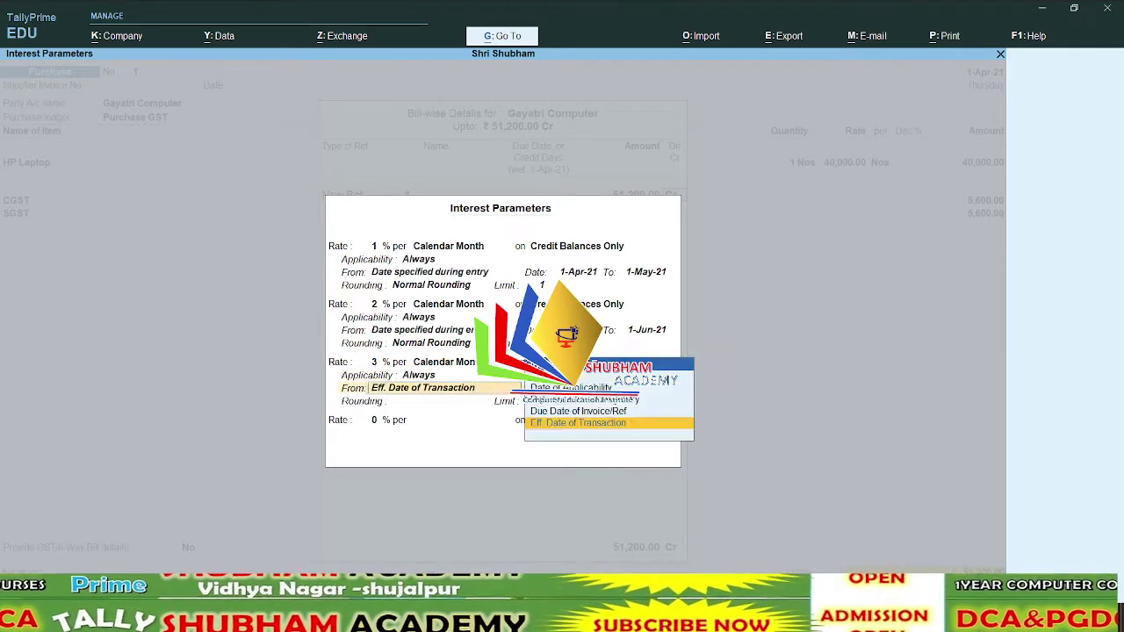
# Step: Base the 3% rate on Date specified during entry and set its period from 2-Jun-21 to 1-Jul-21
pyautogui.press('Up')
pyautogui.press('Up')
pyautogui.press('Return')
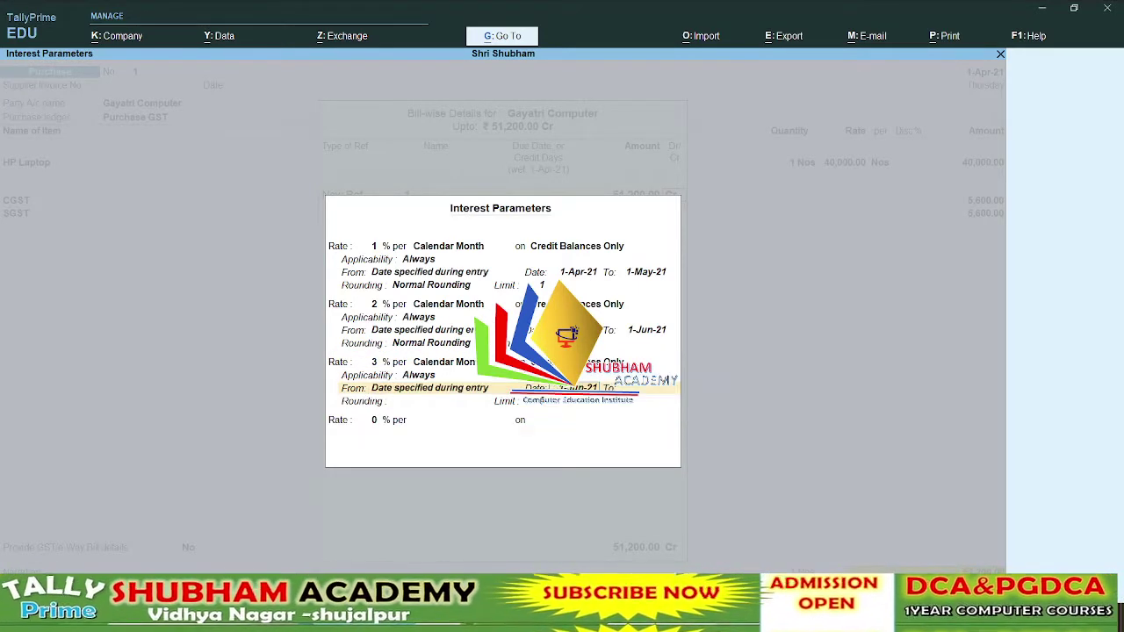
pyautogui.write('2-')
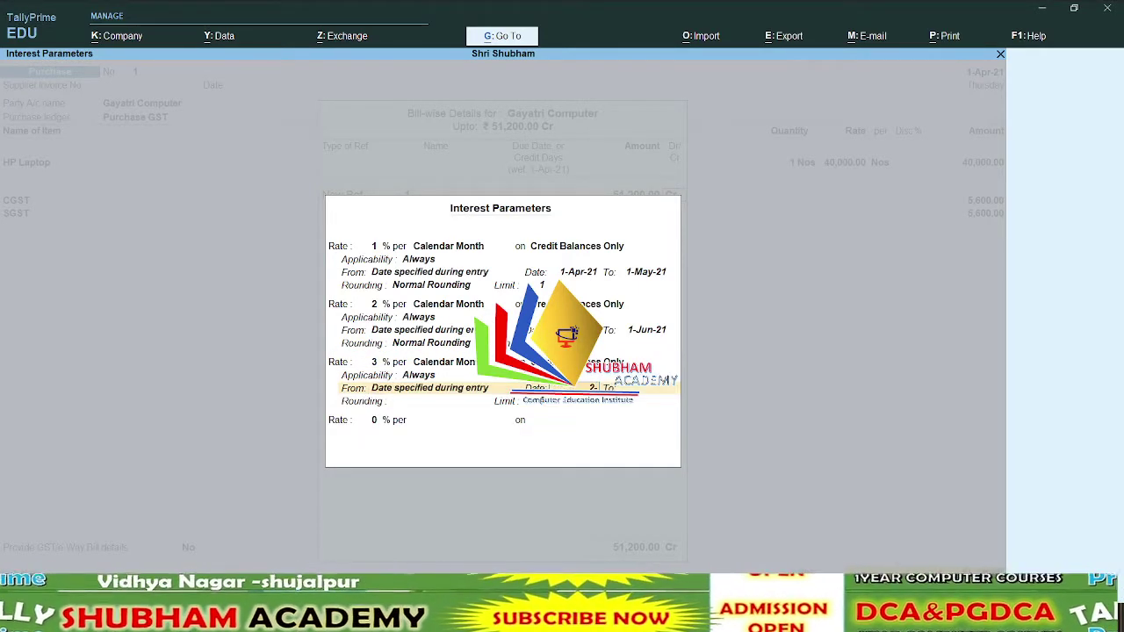
pyautogui.write('6')
pyautogui.press('Return')
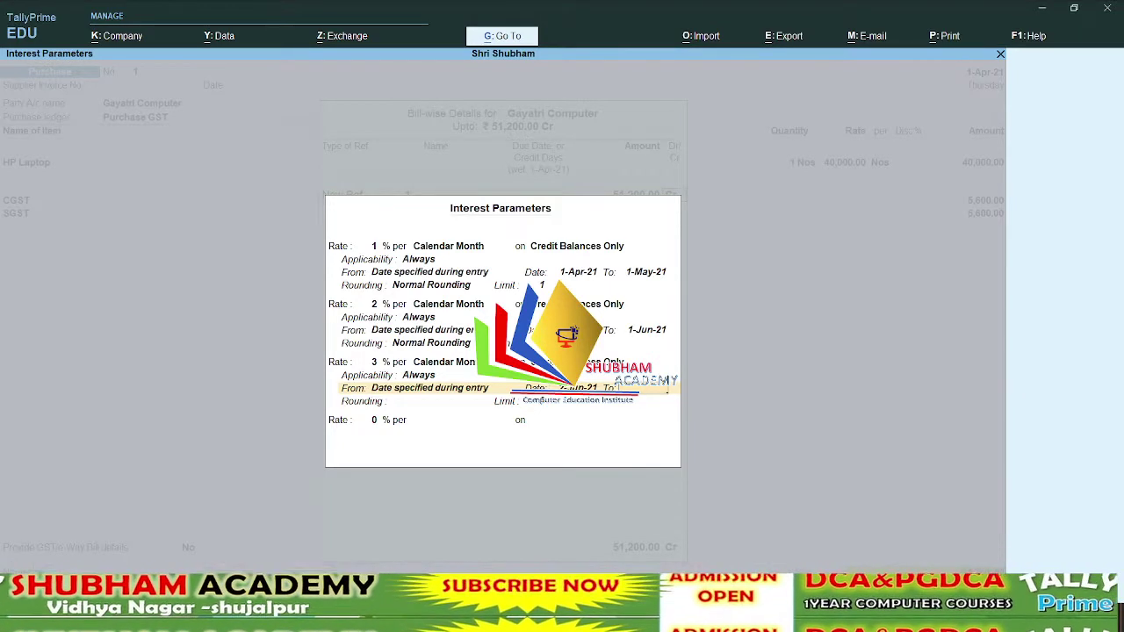
pyautogui.write('1-6')
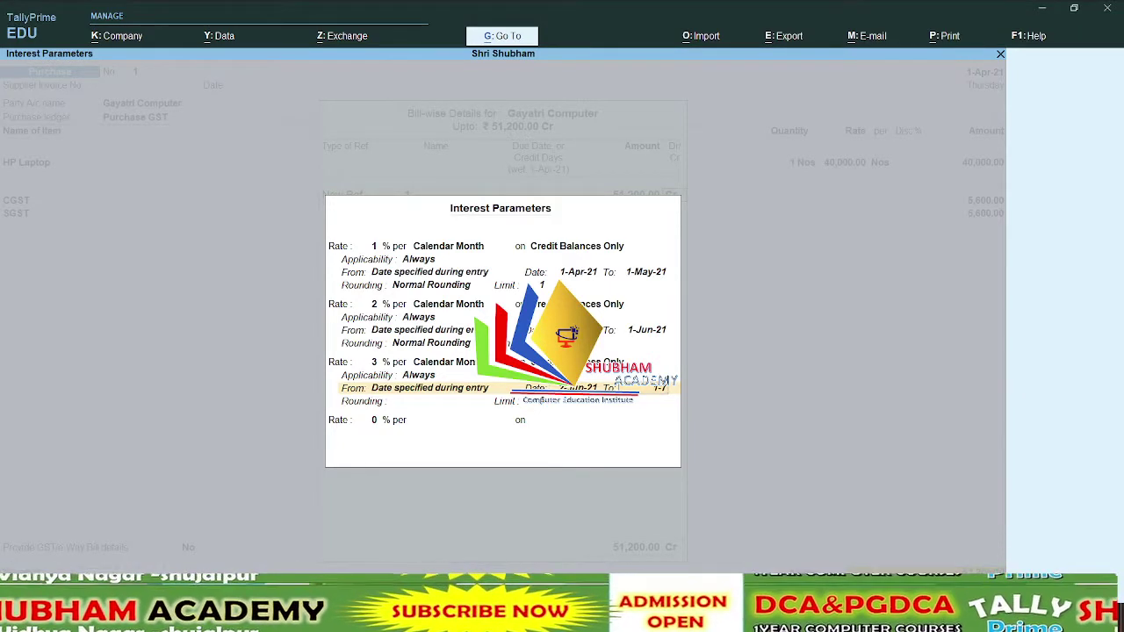
pyautogui.press('Return')
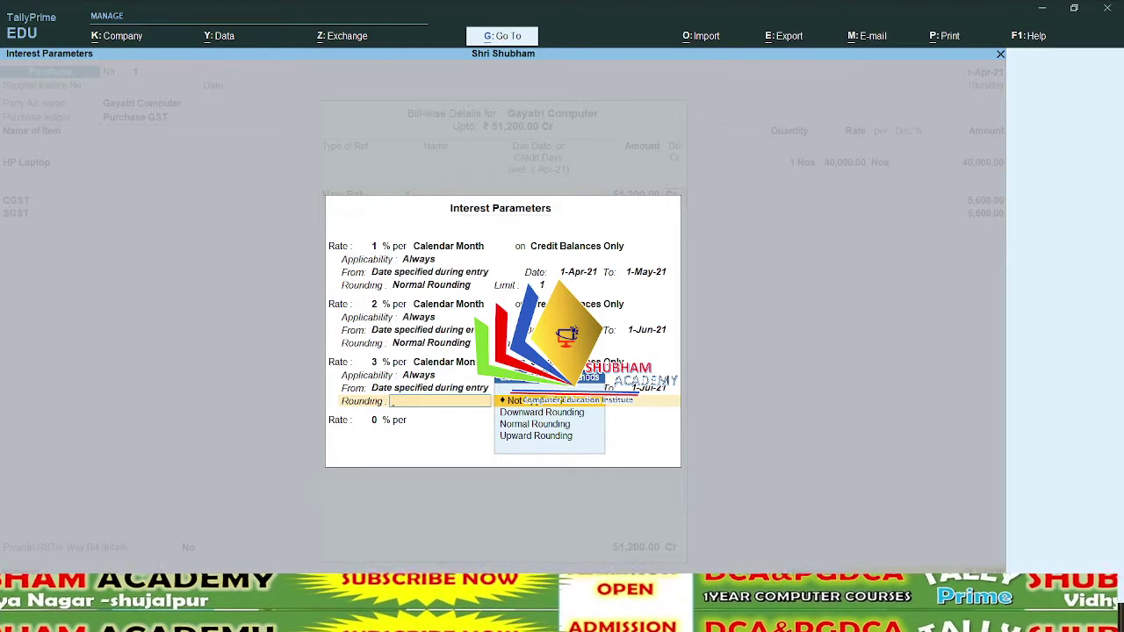
# Step: Set Normal Rounding with a limit of 1 for the 3% interest rate
pyautogui.press('Down')
pyautogui.press('Down')
pyautogui.press('Return')
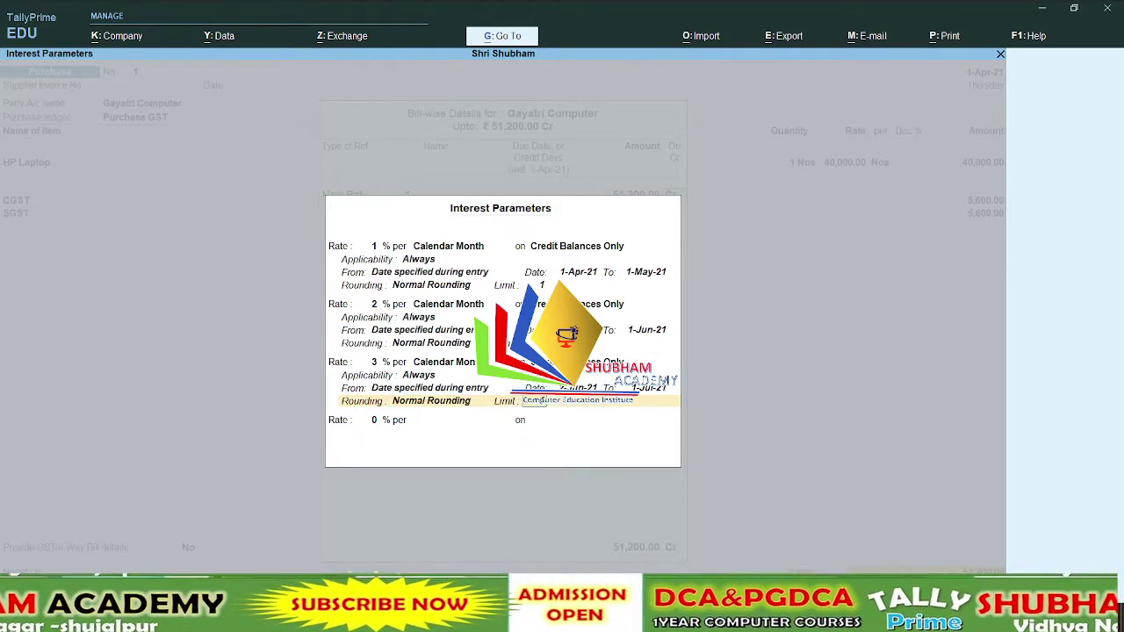
pyautogui.press('Return')
# Step: Add a fourth interest rate of 5% per Calendar Month on Credit Balances Only with applicability Always
pyautogui.write('5')
pyautogui.press('Return')
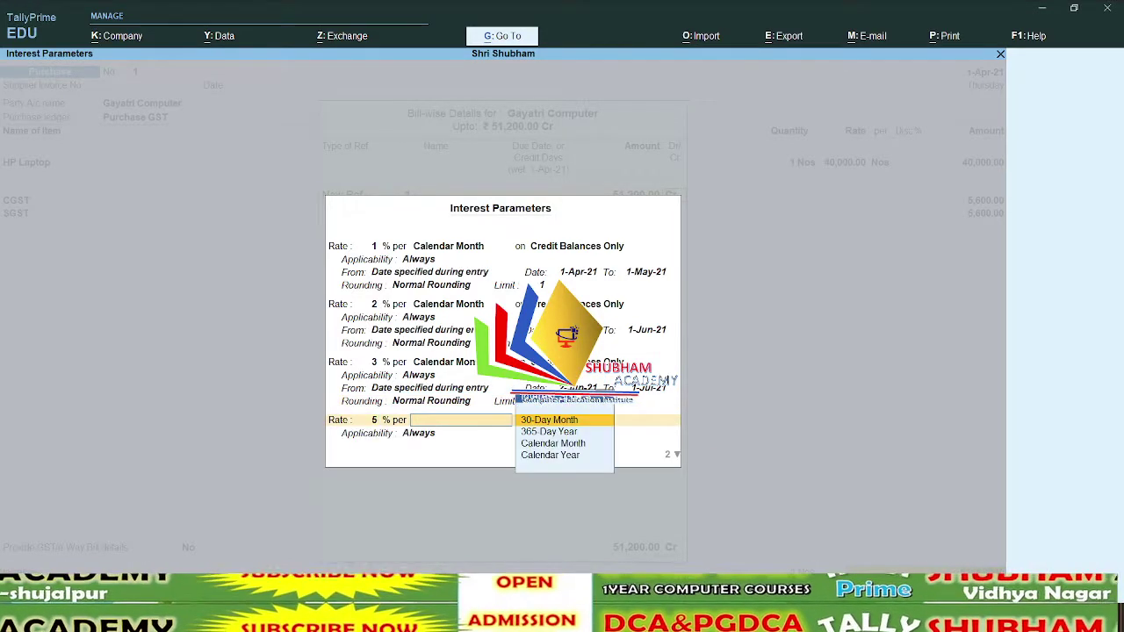
pyautogui.press('Down')
pyautogui.press('Down')
pyautogui.press('Return')
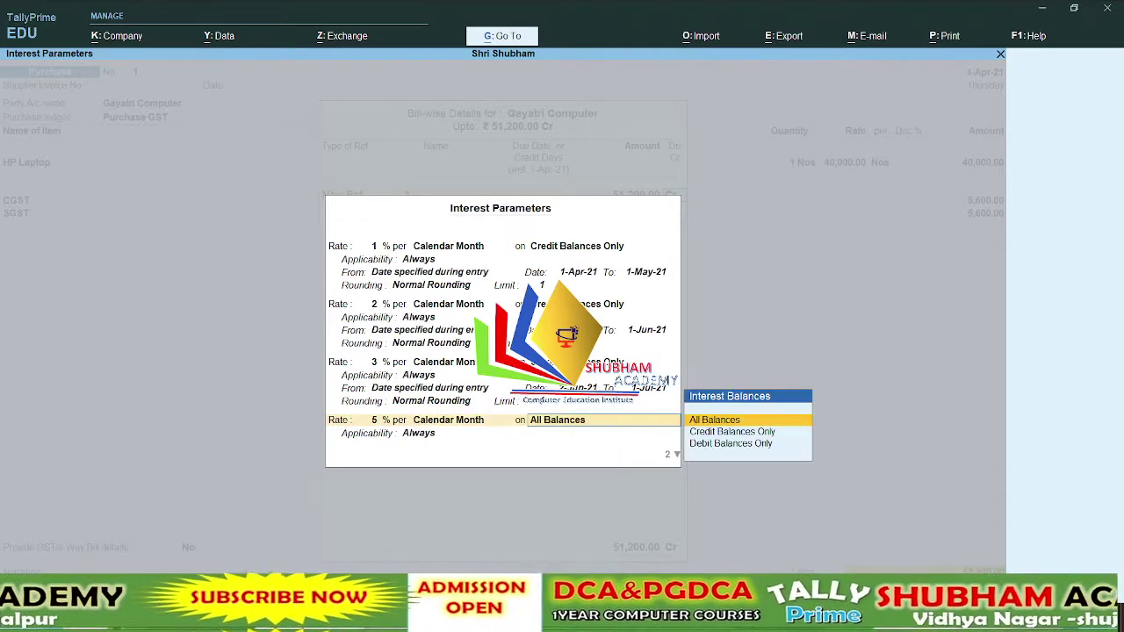
pyautogui.press('Down')
pyautogui.press('Return')
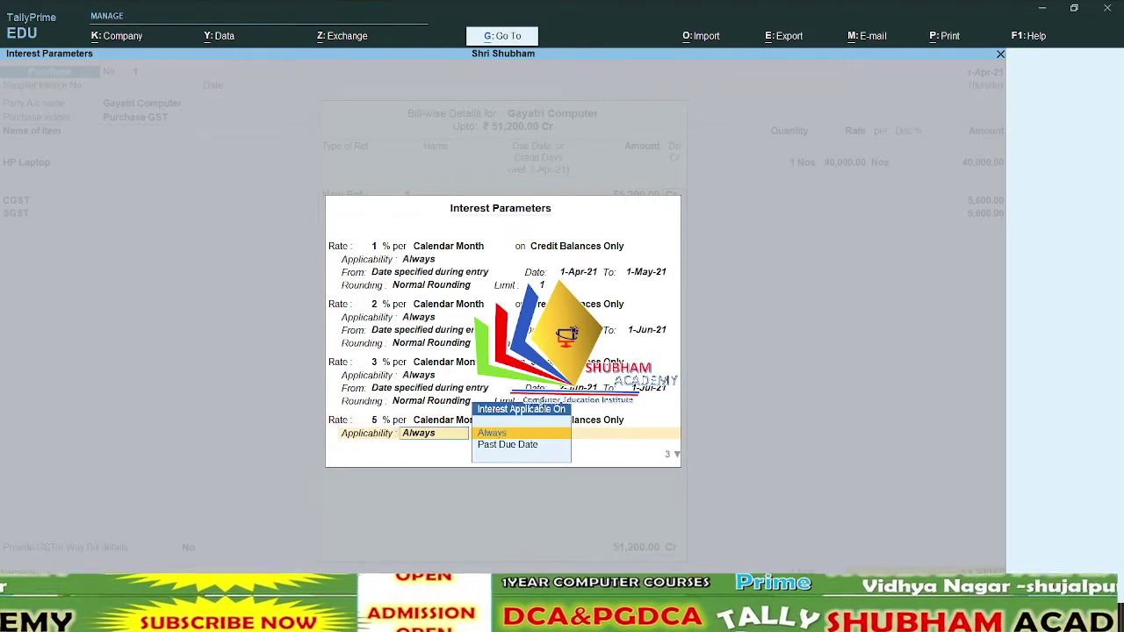
pyautogui.press('Return')
# Step: Base the 5% rate on Date specified during entry and set its period from 2-Jul-21 to 31-Mar-22
pyautogui.press('Up')
pyautogui.press('Up')
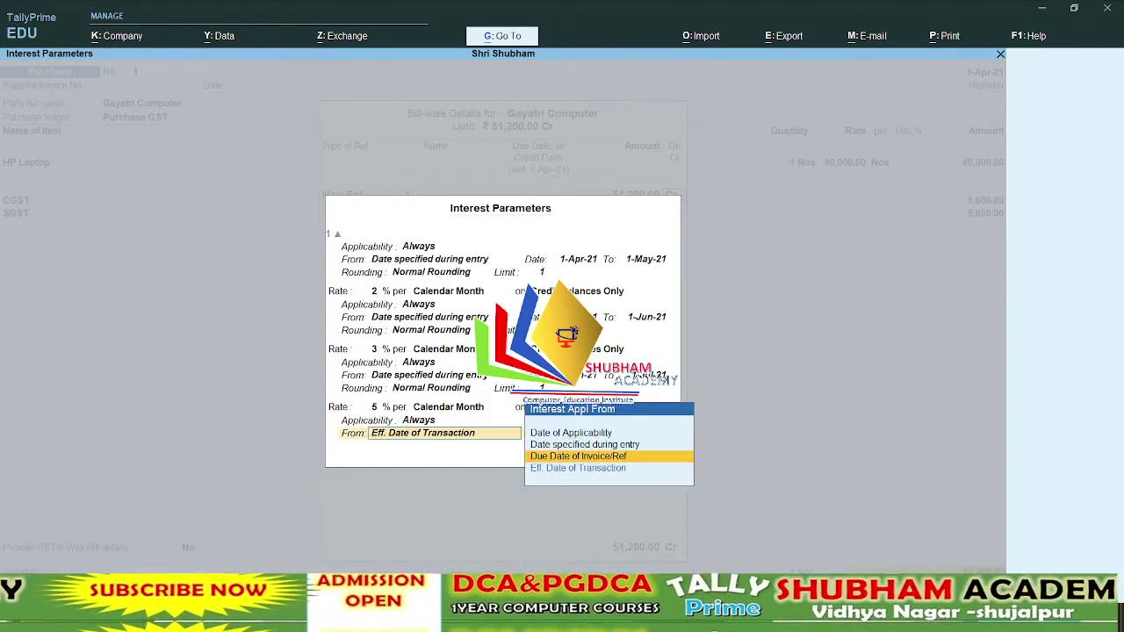
pyautogui.press('Return')
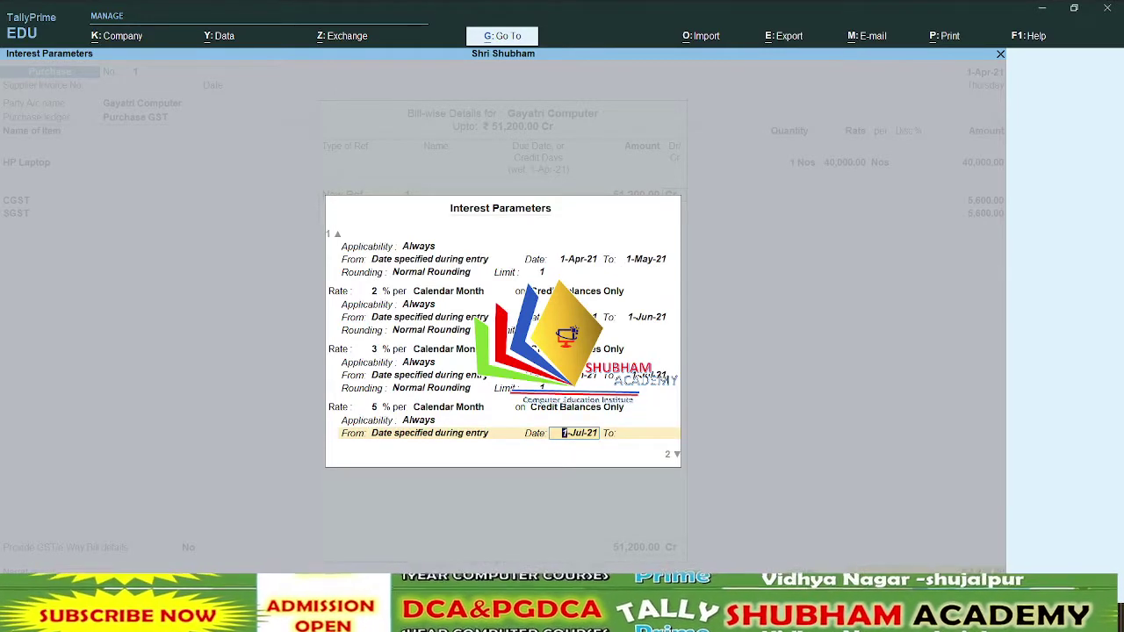
pyautogui.press('BackSpace')
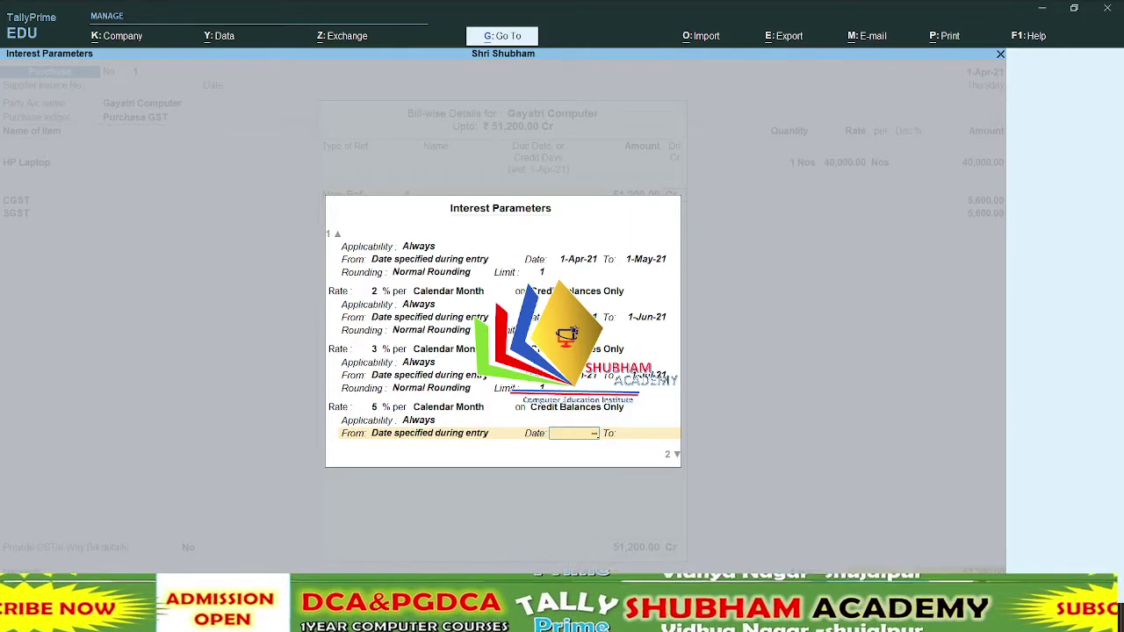
pyautogui.write('2-7')
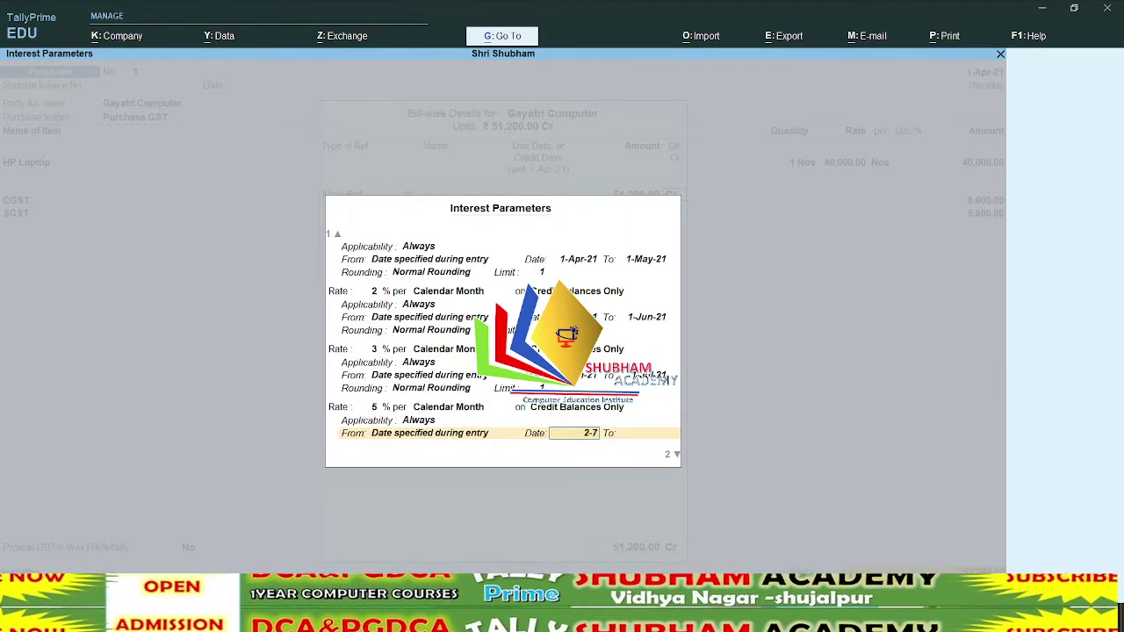
pyautogui.press('Return')
pyautogui.write('3')
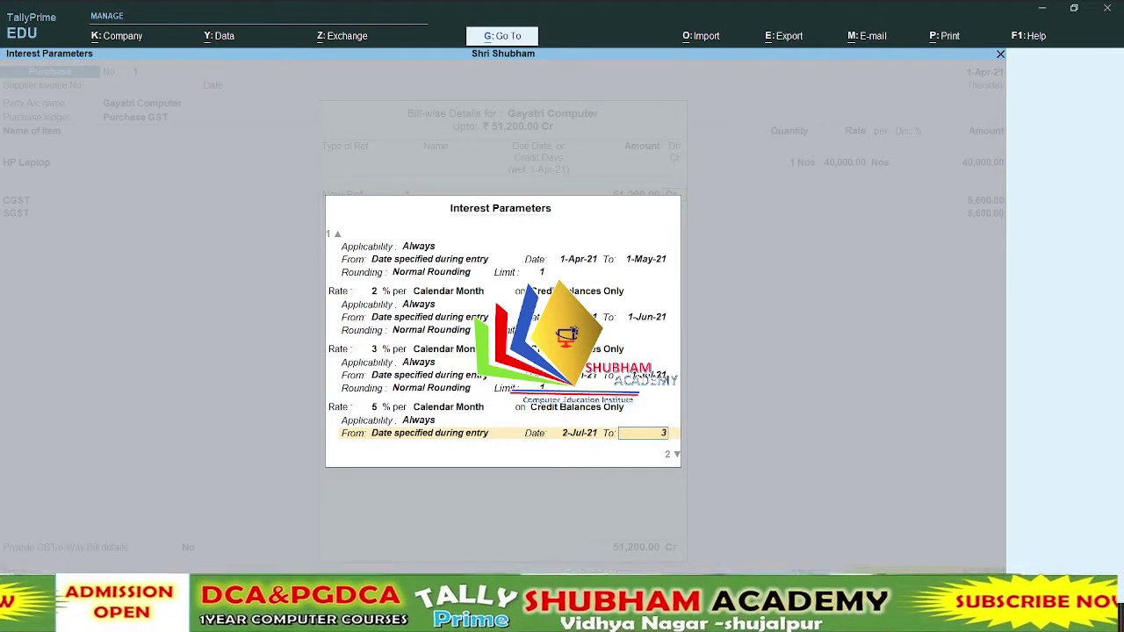
pyautogui.write('1-03-2021')
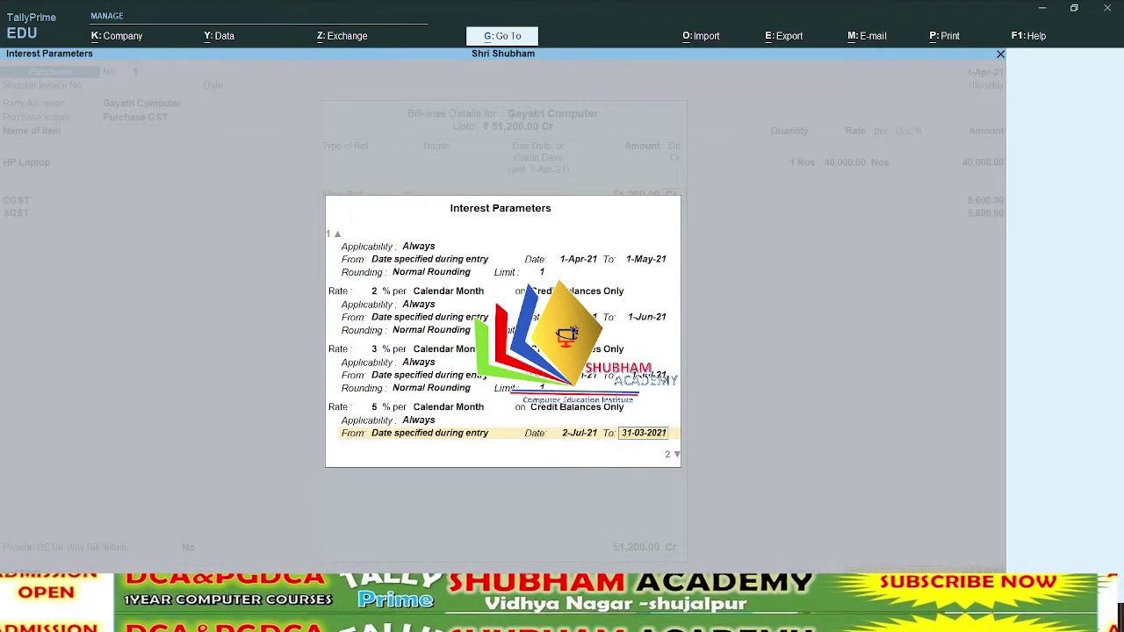
pyautogui.press('Return')
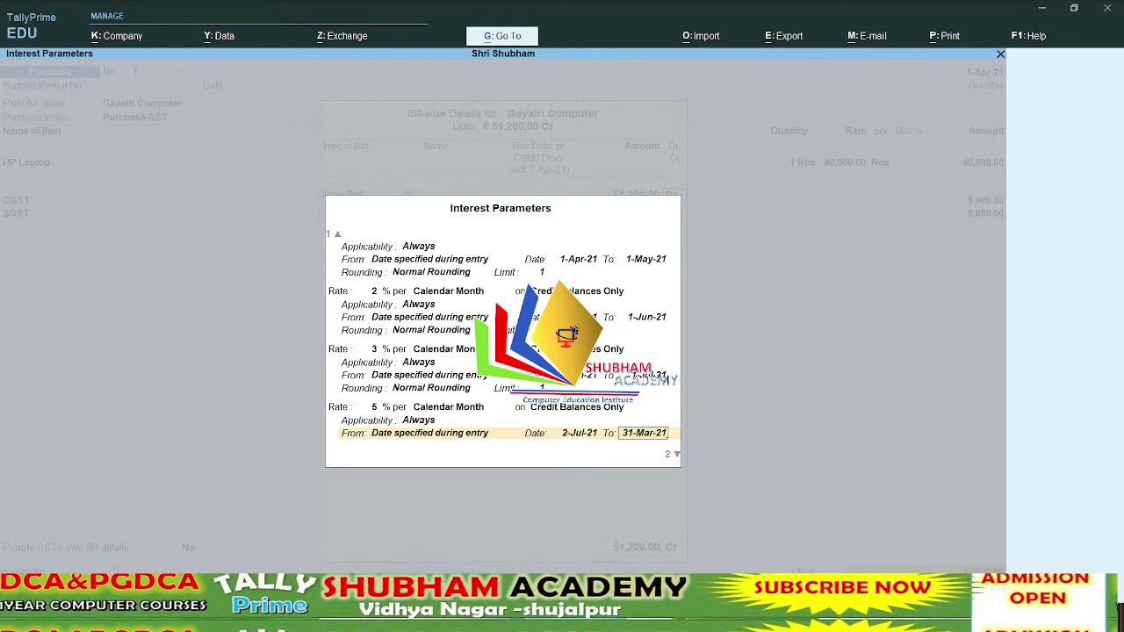
pyautogui.write('31-3-22')
pyautogui.press('Return')
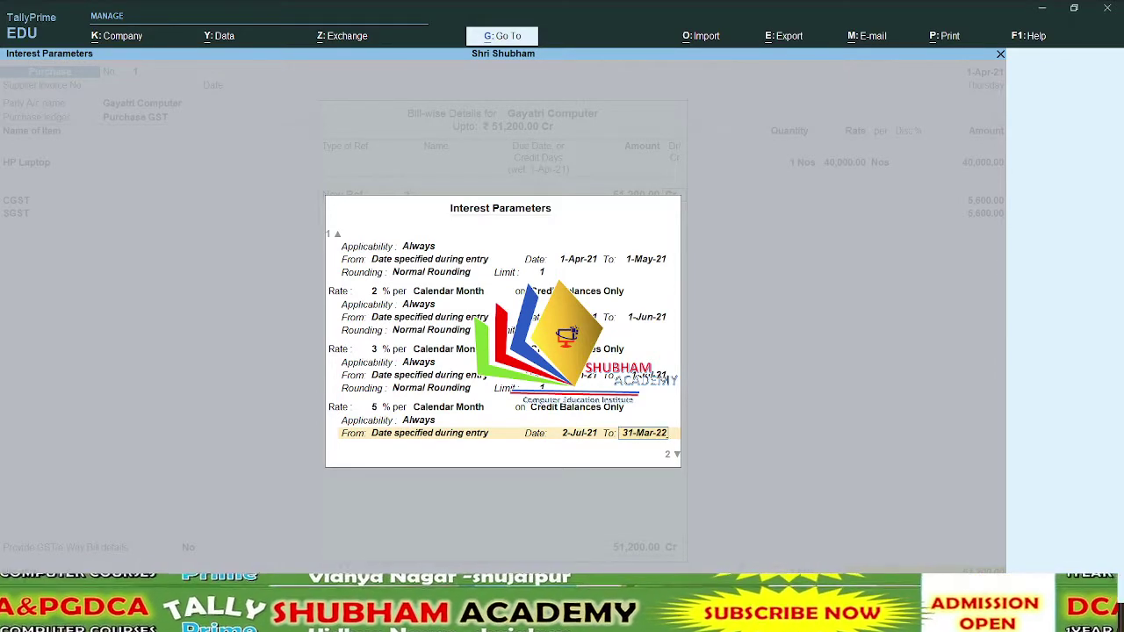
pyautogui.press('Return')
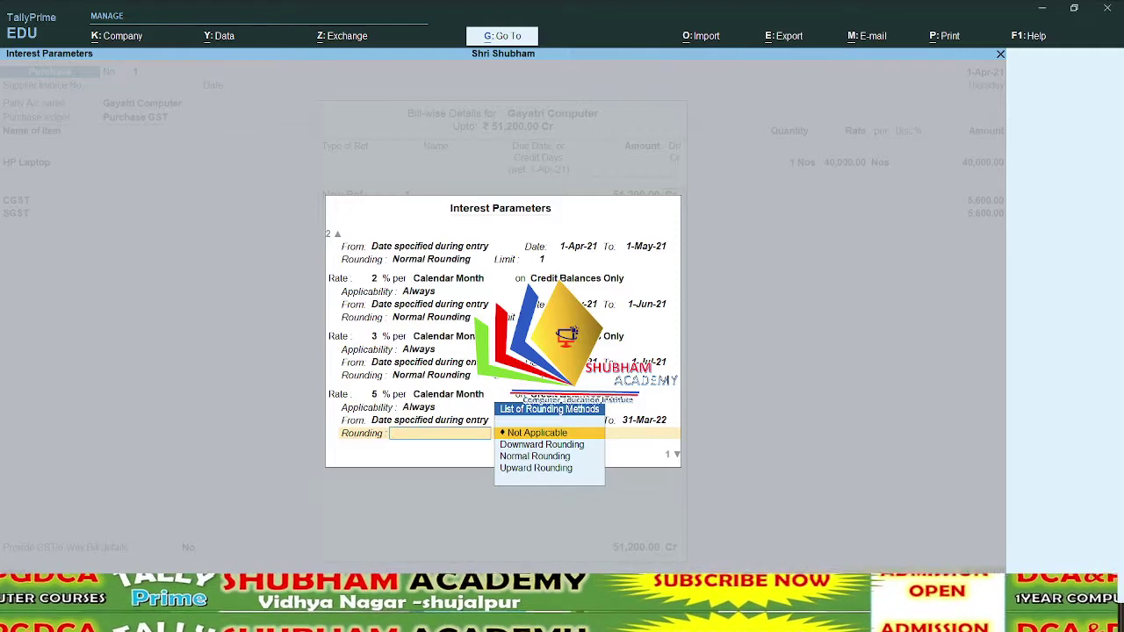
# Step: Set Normal Rounding for the 5% rate, complete the interest parameters and save the purchase voucher
pyautogui.press('Down')
pyautogui.press('Down')
pyautogui.press('Return')
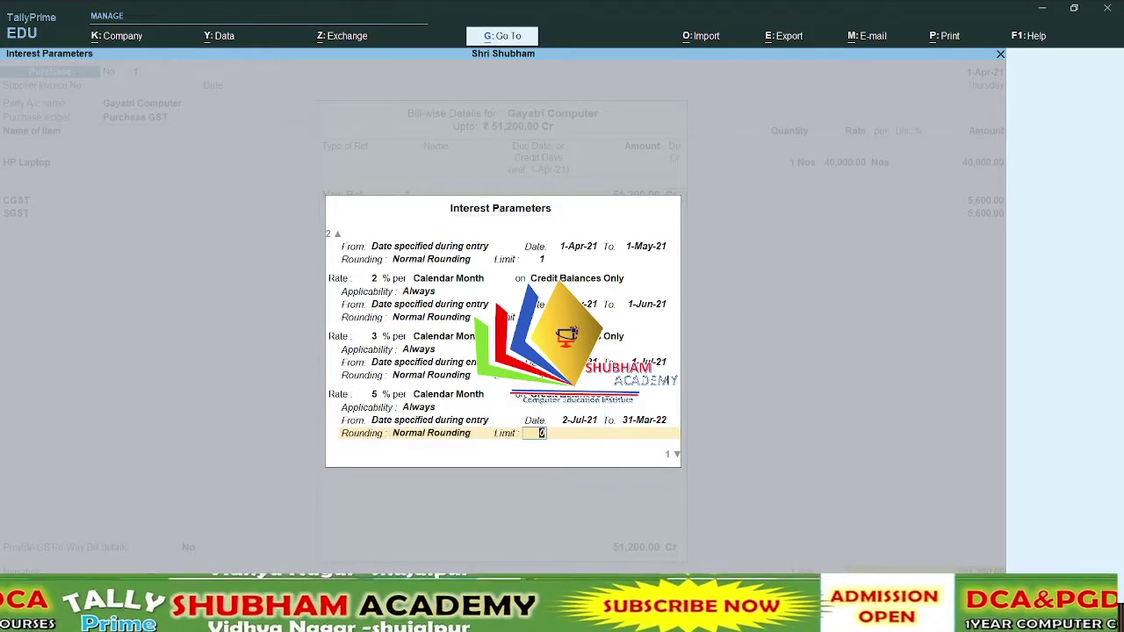
pyautogui.press('Return')
pyautogui.press('Return')
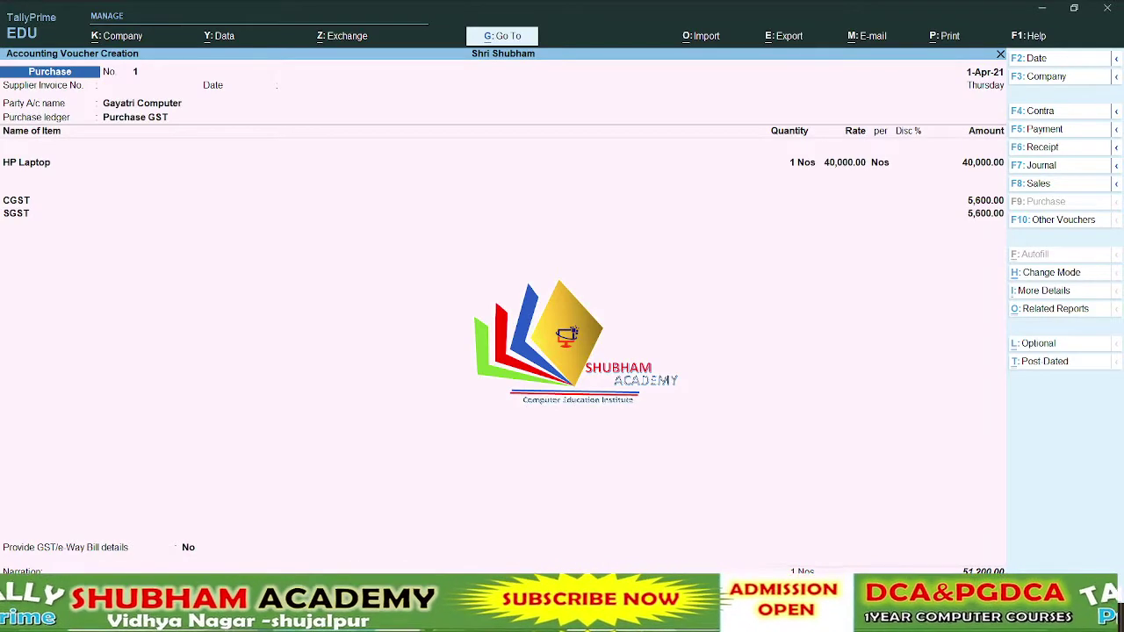
pyautogui.press('Return')
pyautogui.press('Return')
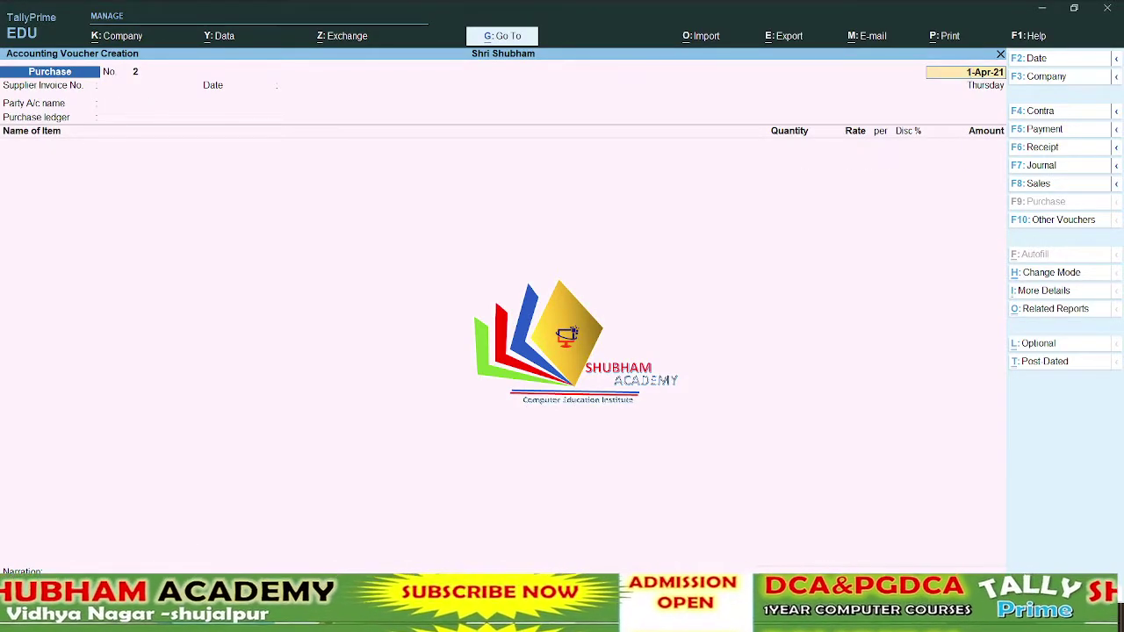
# Step: Leave voucher entry and open the Interest Payable report among the interest calculations in the Statements of Accounts
pyautogui.press('Escape')
pyautogui.press('Escape')
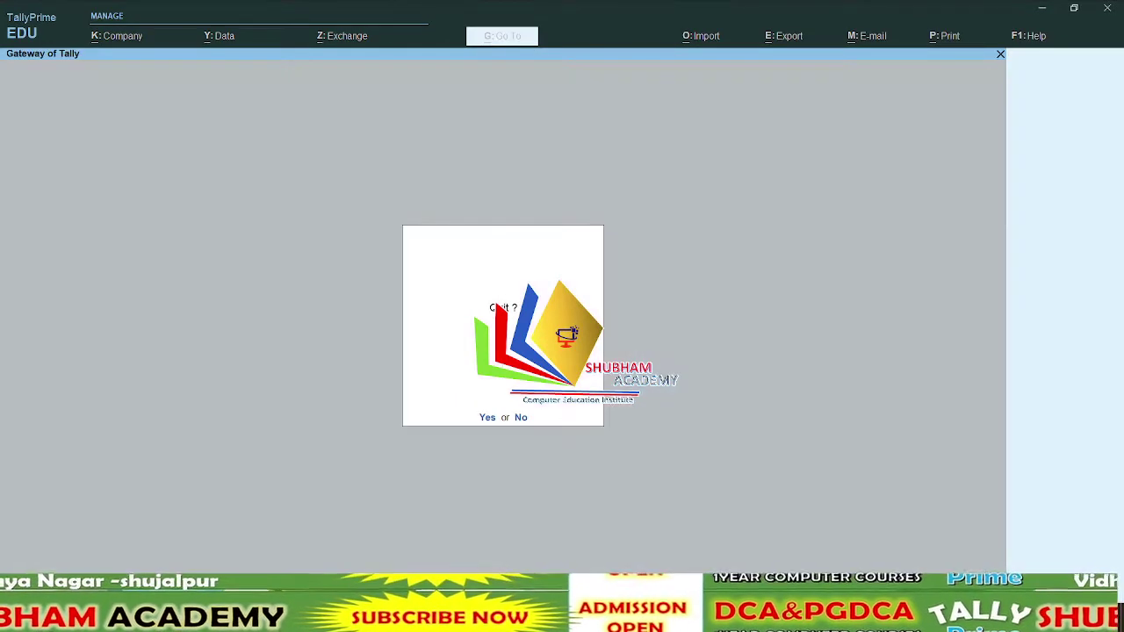
pyautogui.press('n')
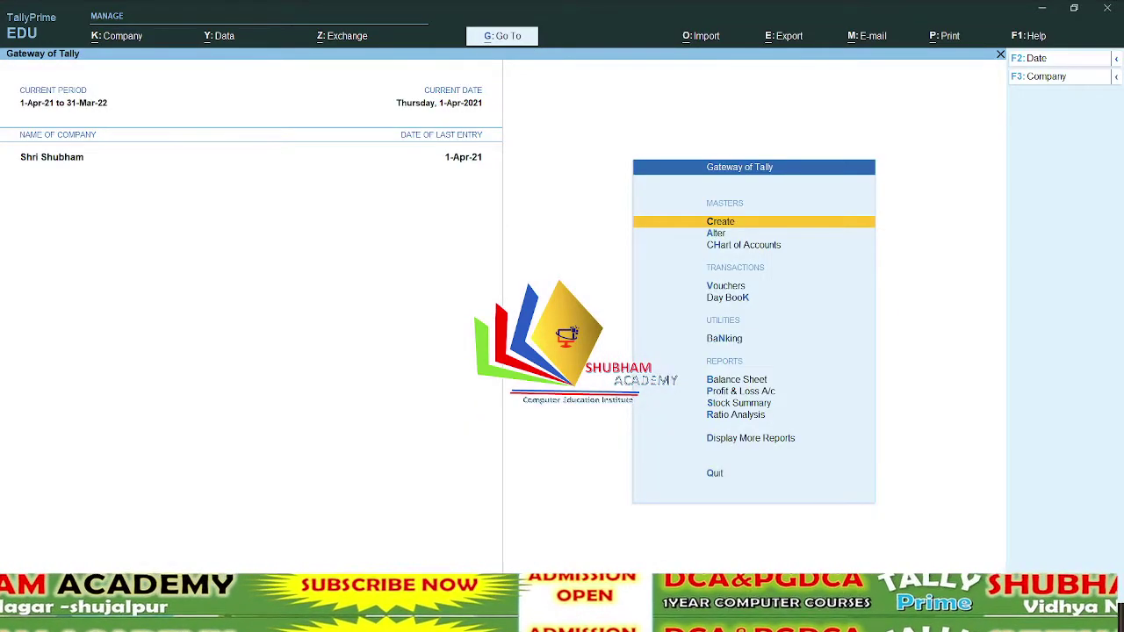
pyautogui.press('d')
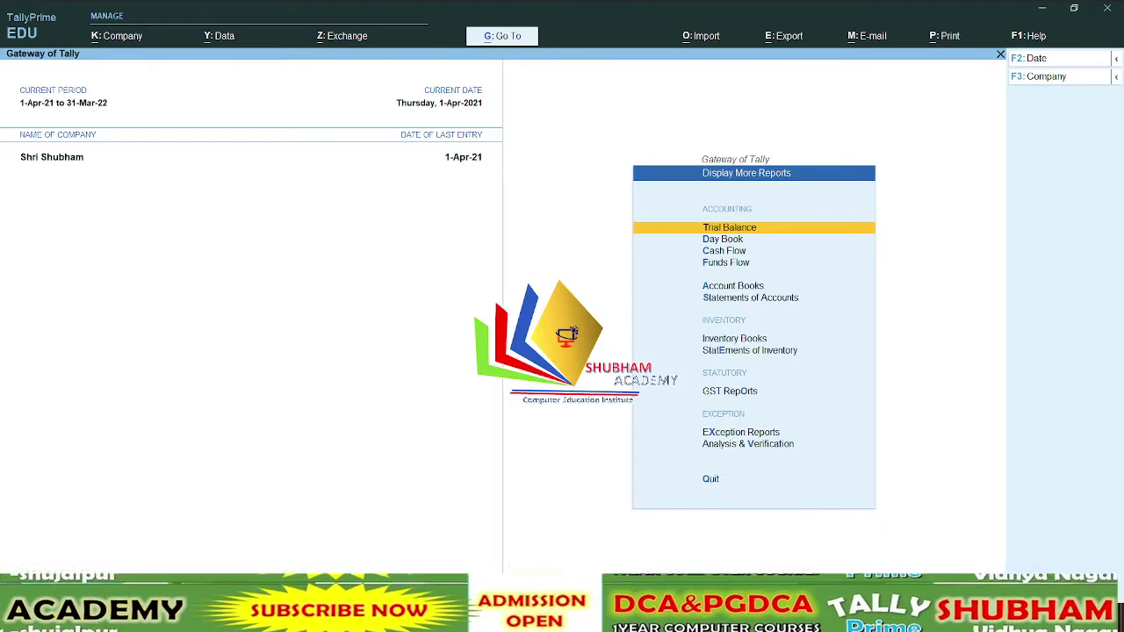
pyautogui.press('s')
pyautogui.press('i')
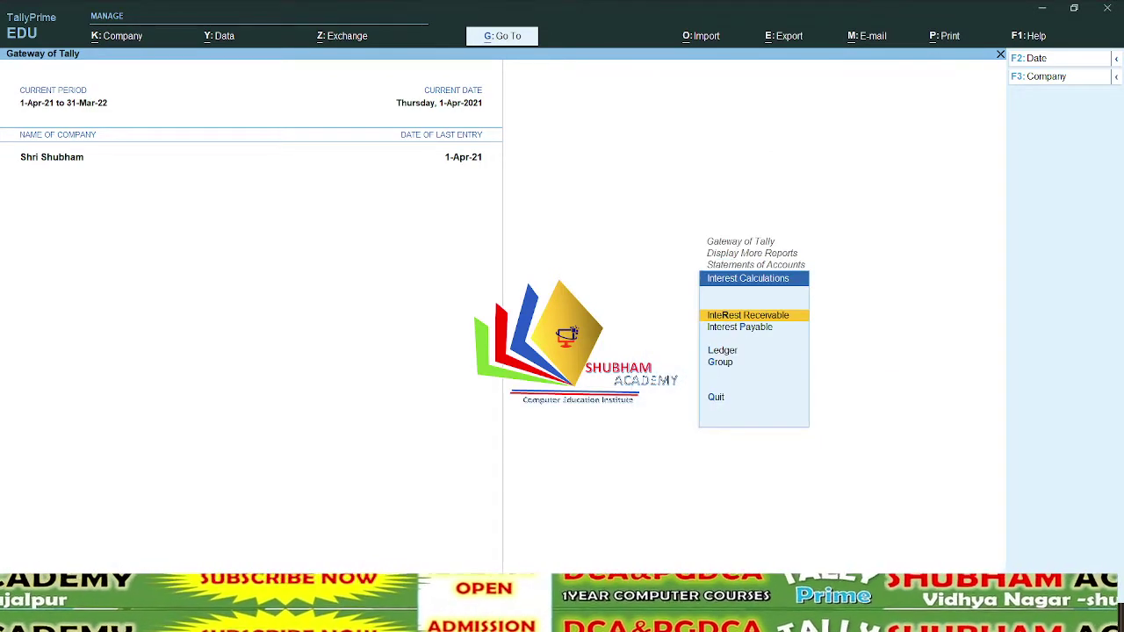
pyautogui.press('Down')
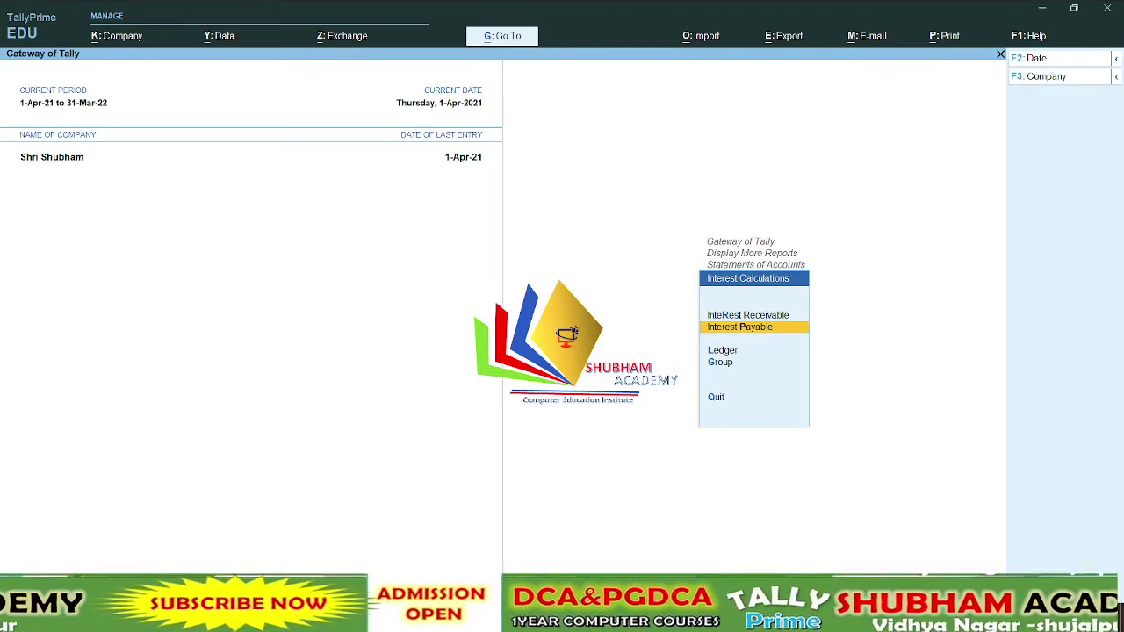
pyautogui.press('Return')
# Step: Set the Interest Payable report's period from 1-Apr-21 to 1-May-21
pyautogui.press('F2')
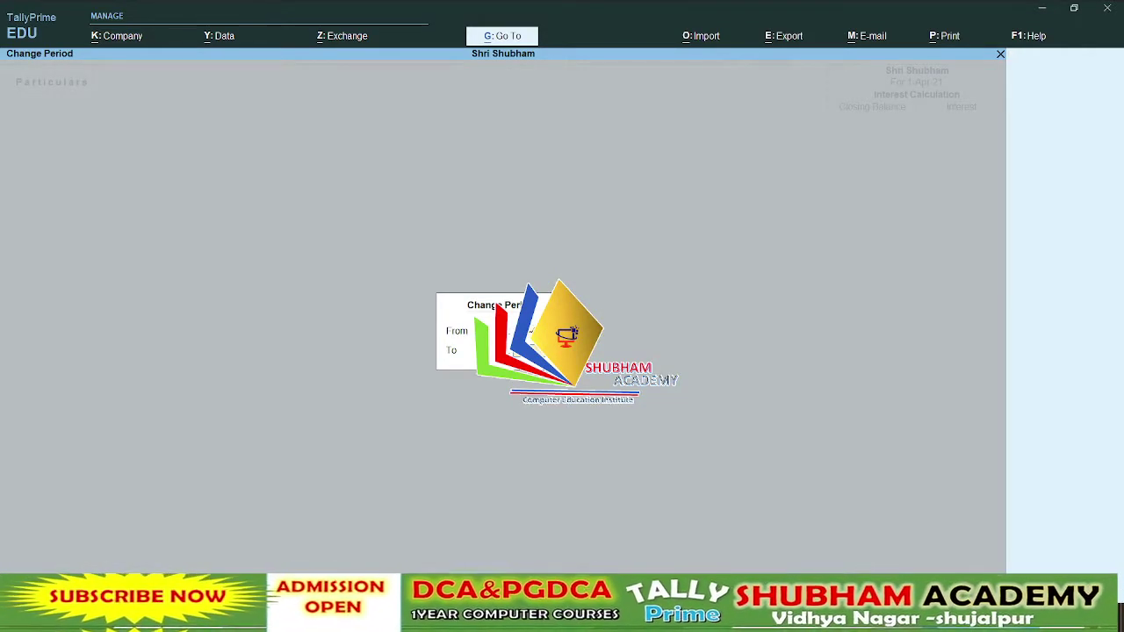
pyautogui.press('Return')
pyautogui.press('Return')
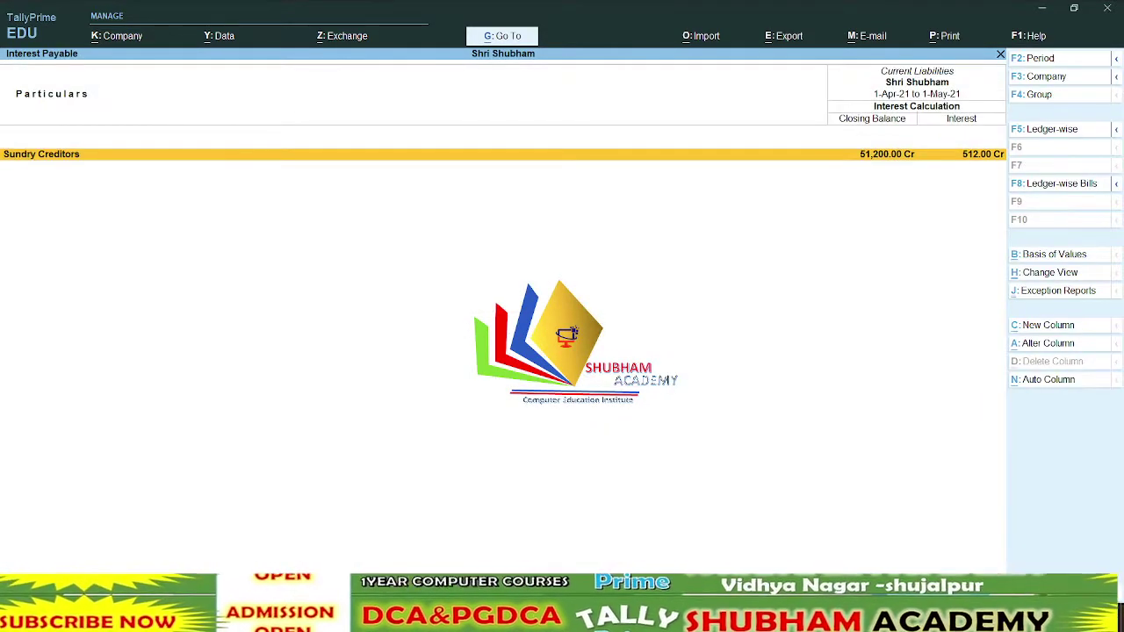
# Step: Open the detailed interest calculation for Gayatri Computer and compare it with the 1% interest in cell H11 of the Excel sheet
pyautogui.press('Return')
pyautogui.press('Return')
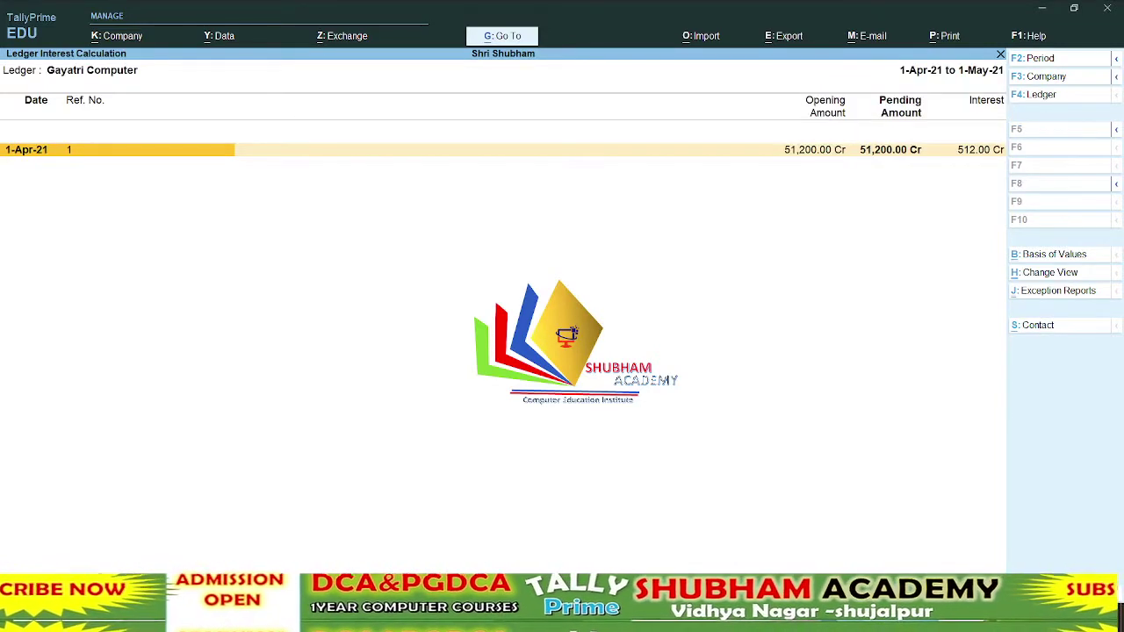
pyautogui.hotkey('alt', 'F5')
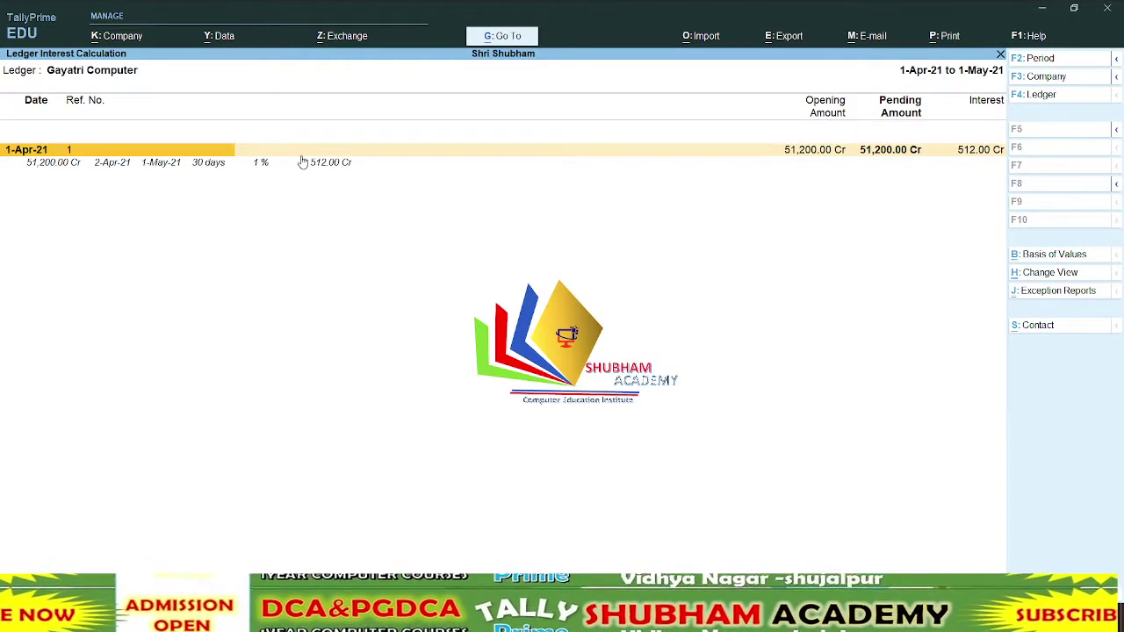
pyautogui.press('Escape')
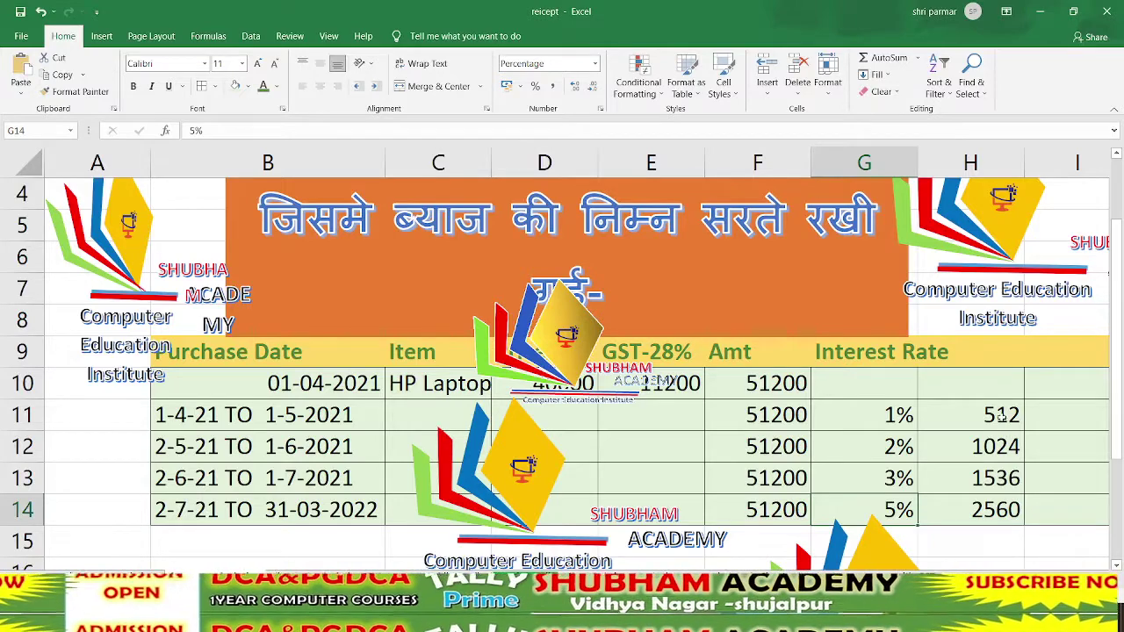
pyautogui.click(1005, 420)
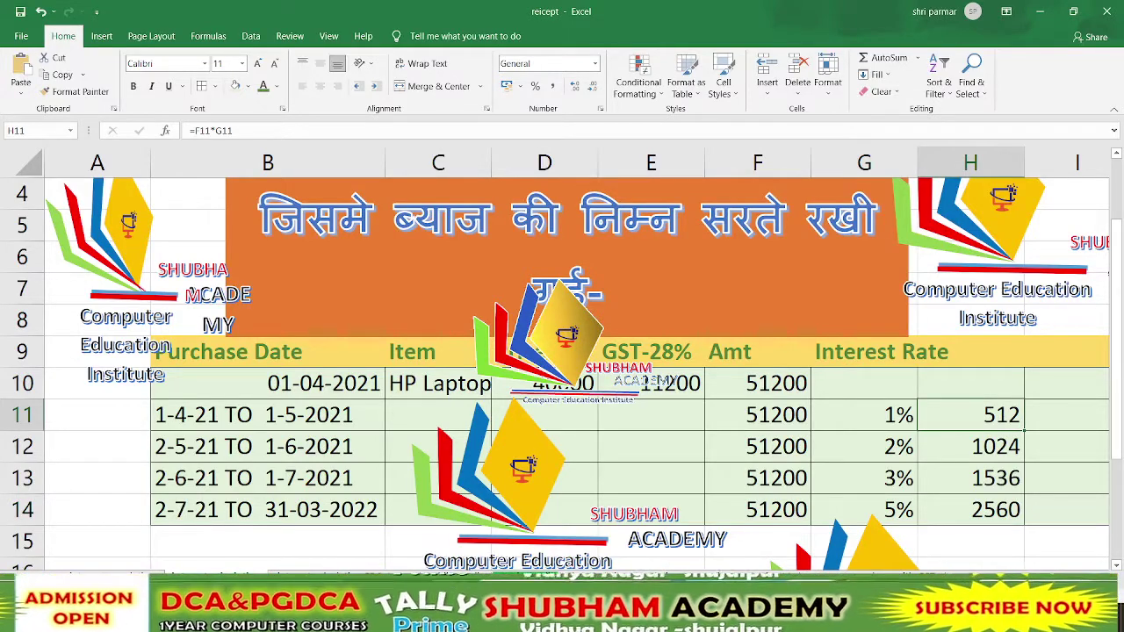
# Step: Return to TallyPrime and extend the ledger interest report's period to 1-Jun-21
pyautogui.hotkey('alt', 'Tab')
pyautogui.hotkey('alt', 'F2')
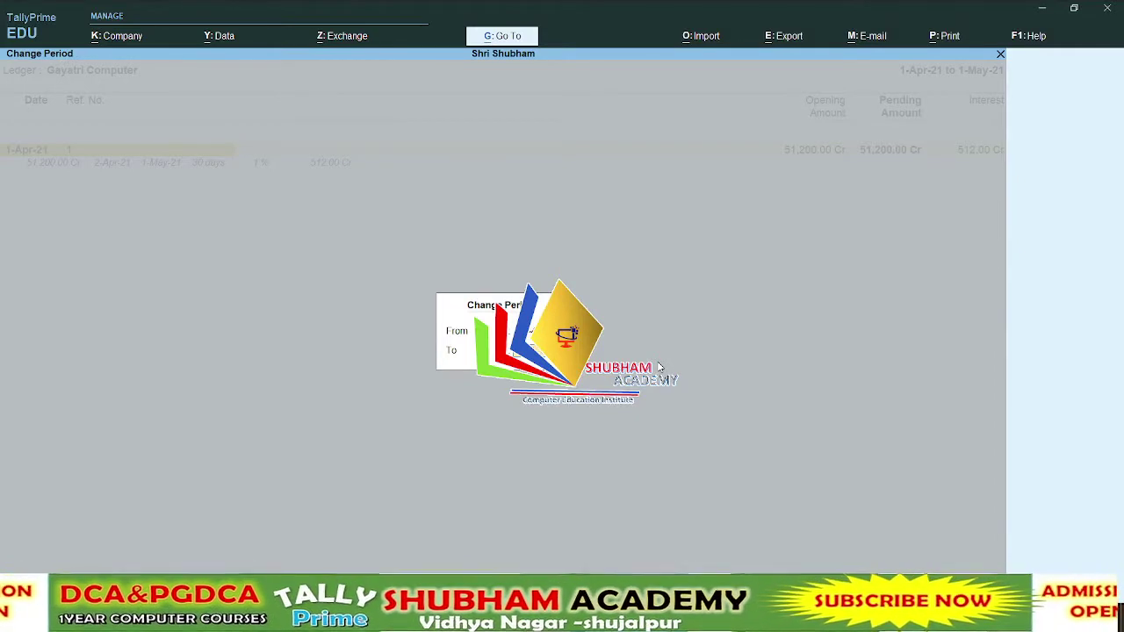
pyautogui.press('Return')
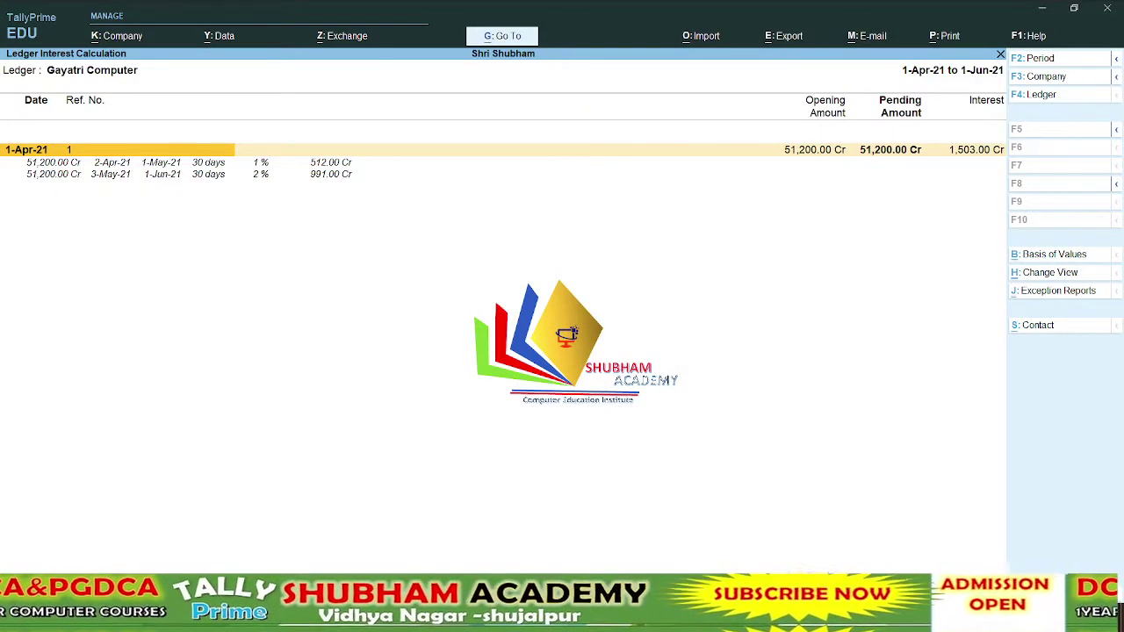
# Step: Check the 2% interest in cell H12 of the Excel sheet against the ledger interest calculation in TallyPrime
pyautogui.hotkey('alt', 'Tab')
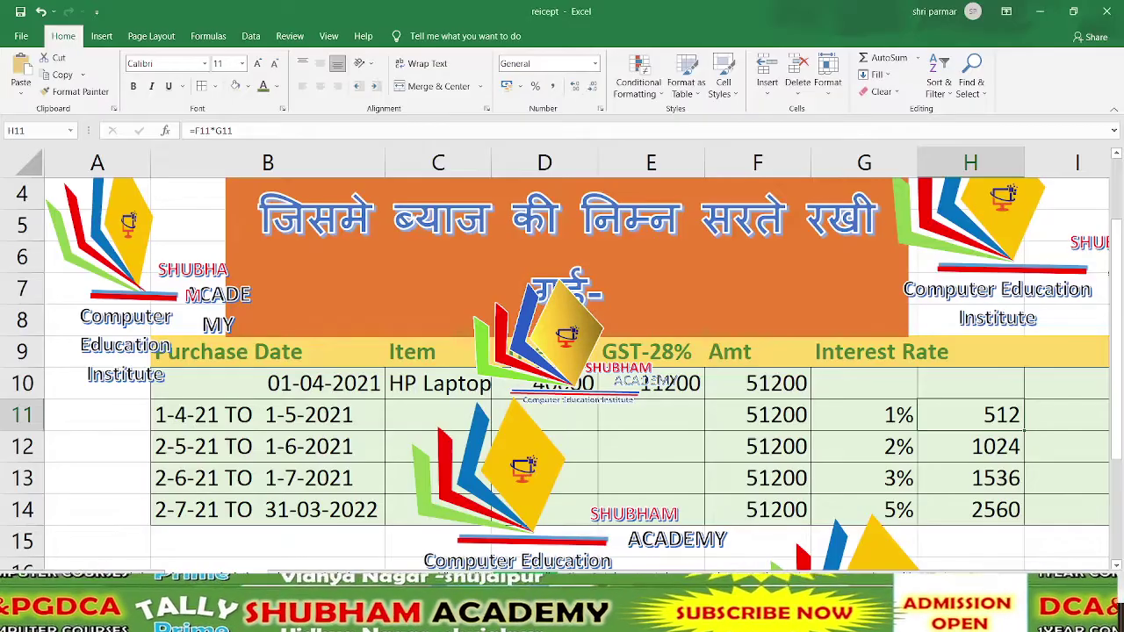
pyautogui.click(976, 448)
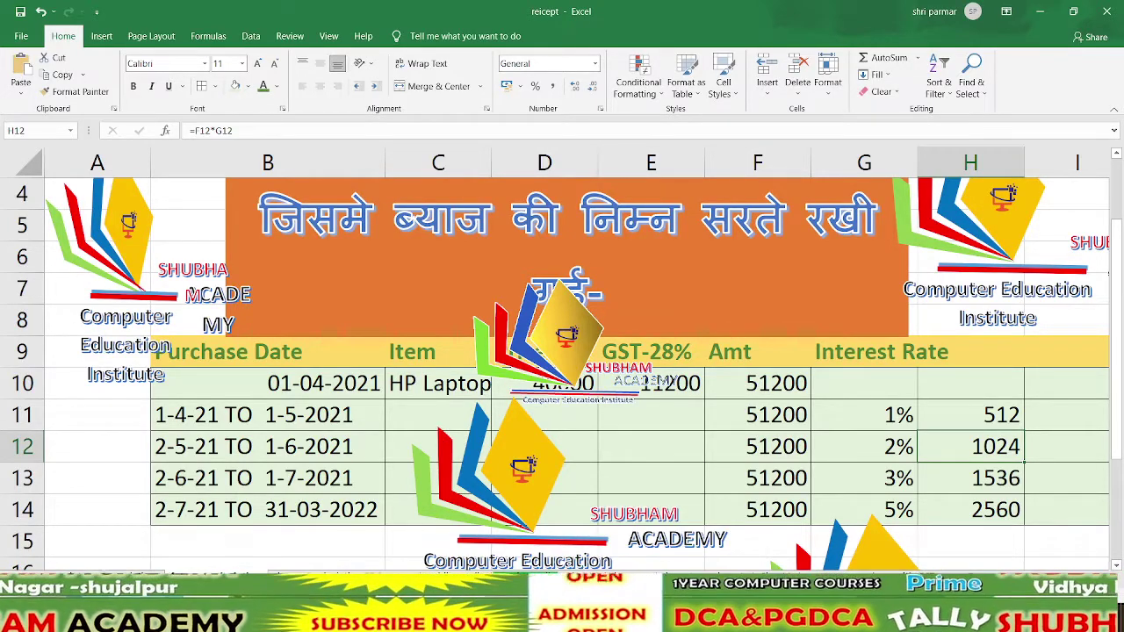
pyautogui.hotkey('alt', 'Tab')
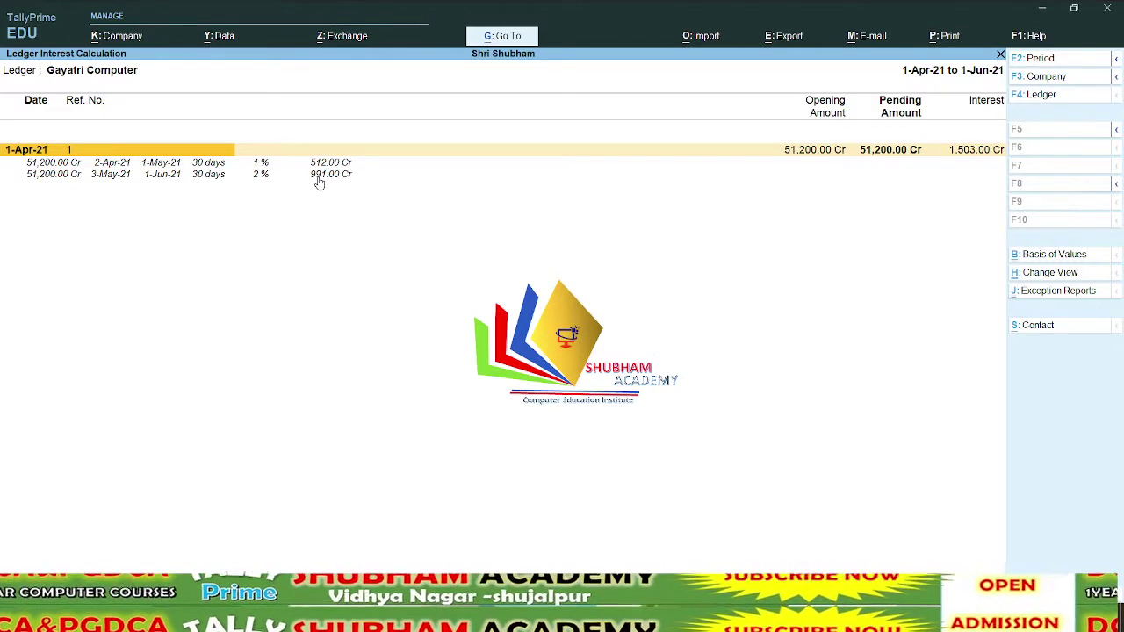
# Step: Close the ledger interest calculation and Interest Payable reports and return to the Gateway of Tally
pyautogui.press('F2')
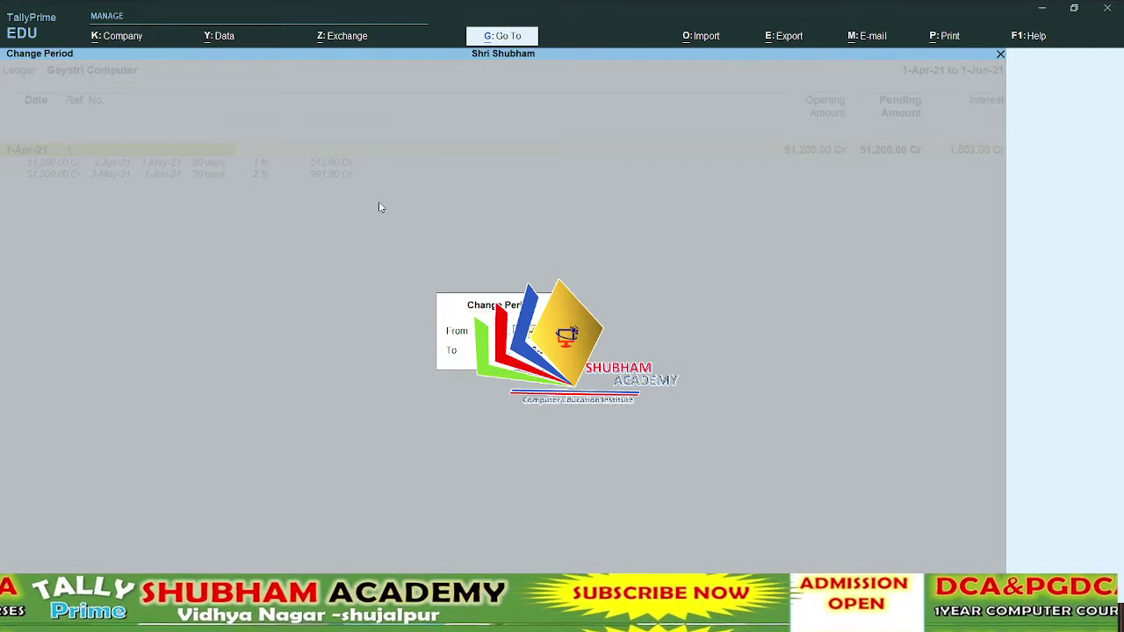
pyautogui.press('Escape')
pyautogui.press('Escape')
pyautogui.press('Escape')
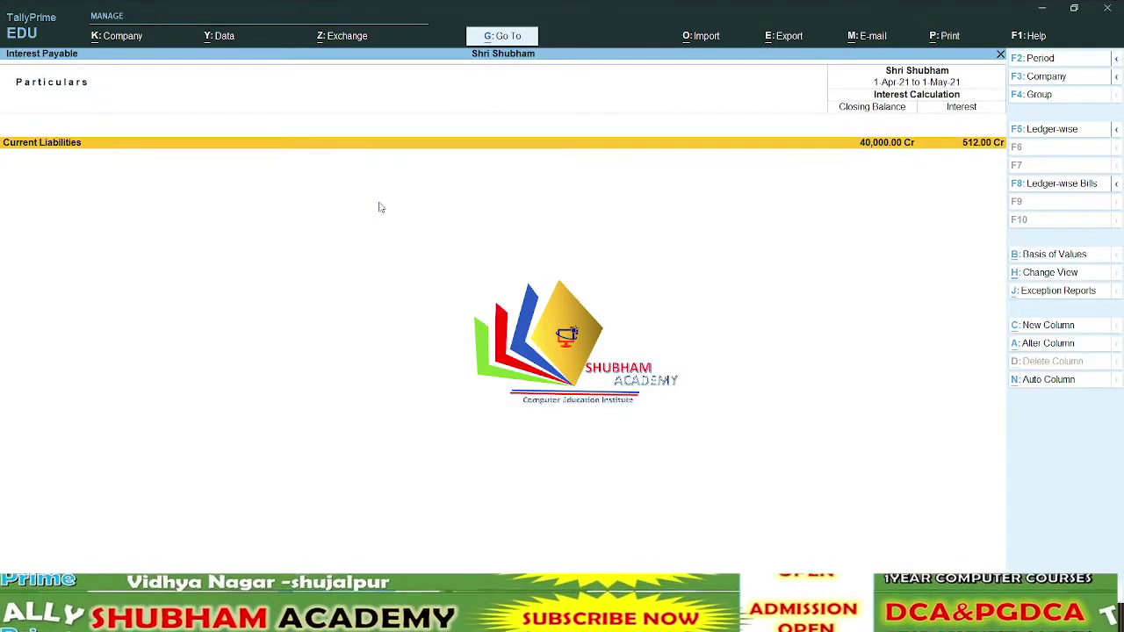
pyautogui.press('Escape')
pyautogui.press('Escape')
pyautogui.press('Escape')
pyautogui.press('Escape')
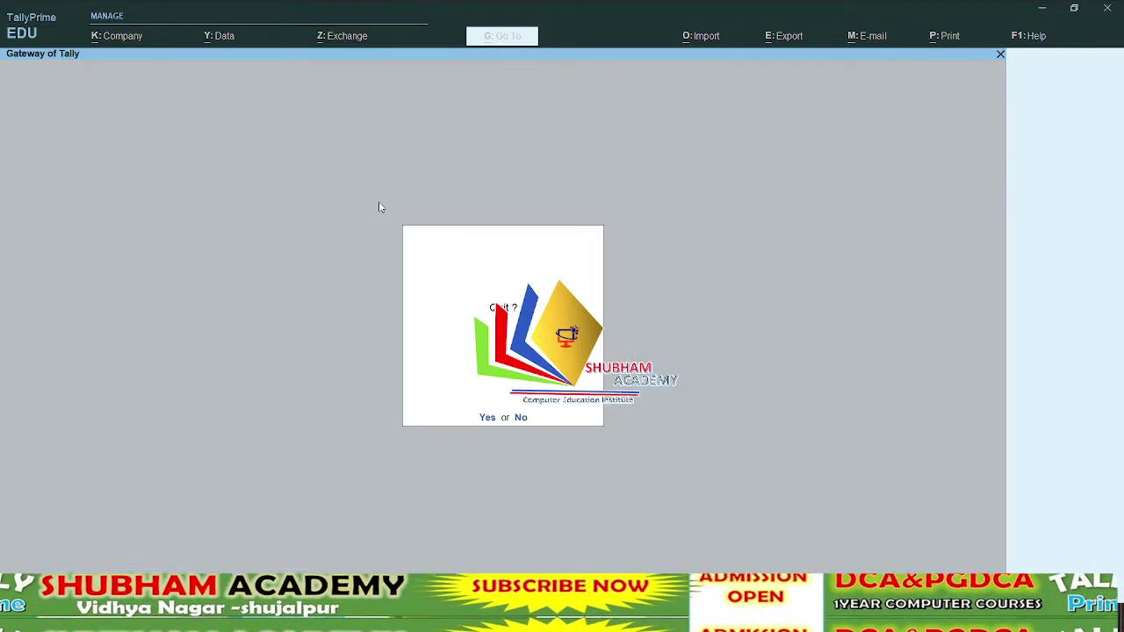
pyautogui.press('n')
# Step: Open the Gayatri Computer ledger for alteration
pyautogui.press('Down')
pyautogui.press('Return')
pyautogui.press('Down')
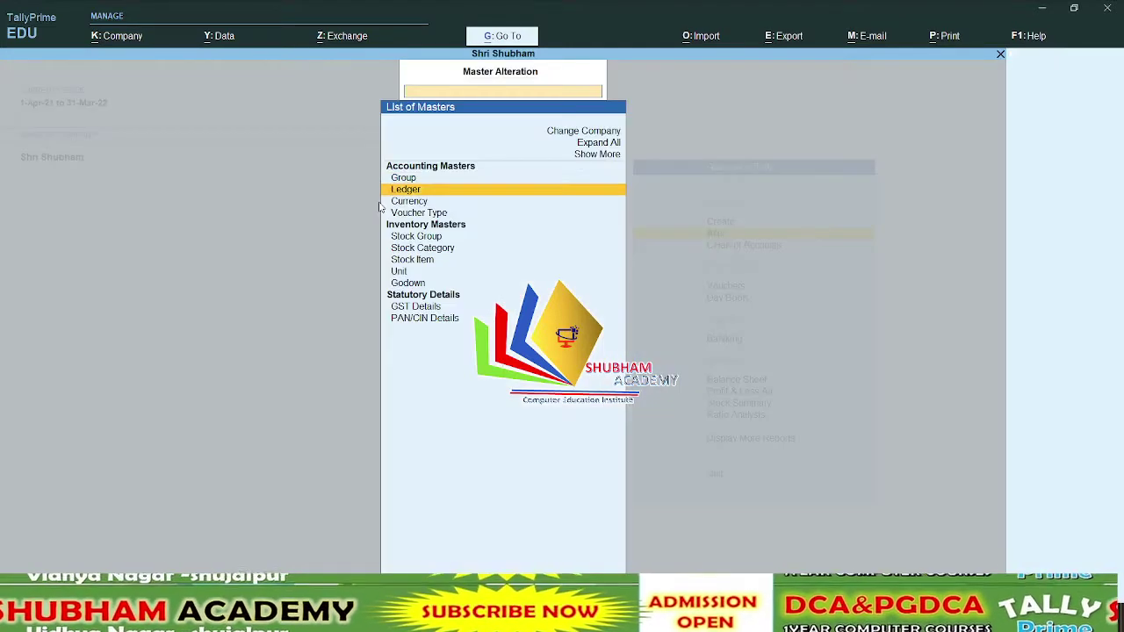
pyautogui.press('Down')
pyautogui.press('Up')
pyautogui.press('Return')
pyautogui.press('Down')
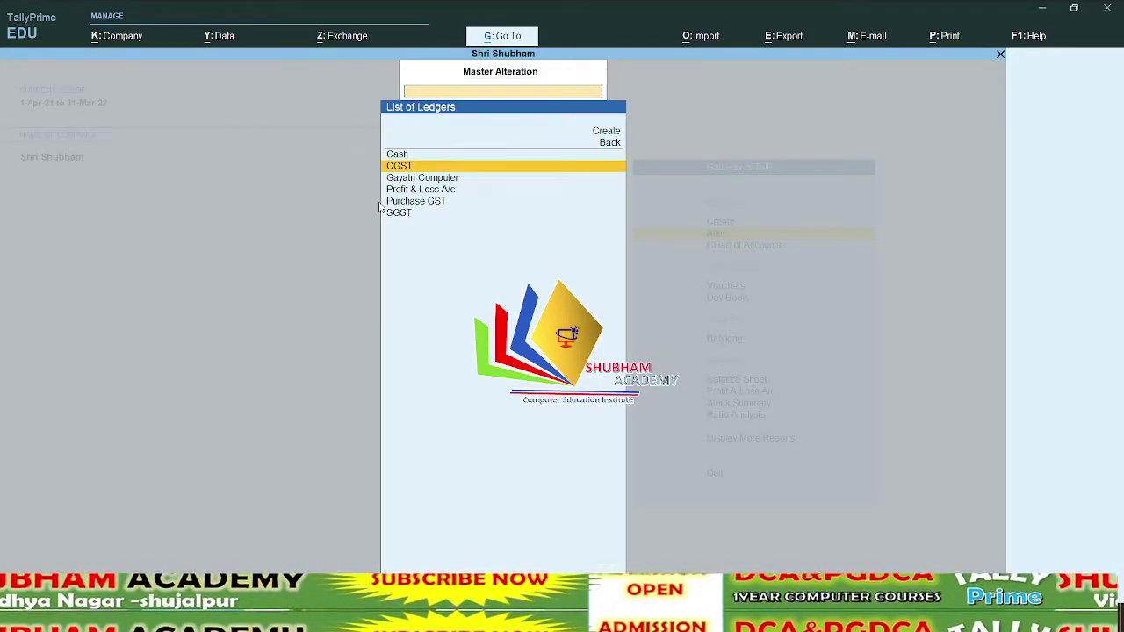
pyautogui.press('Down')
pyautogui.press('Return')
# Step: Review Gayatri Computer's ledger settings and interest parameters, including the transaction override options, and accept the ledger
pyautogui.press('Return')
pyautogui.press('Return')
pyautogui.press('Return')
pyautogui.press('Return')
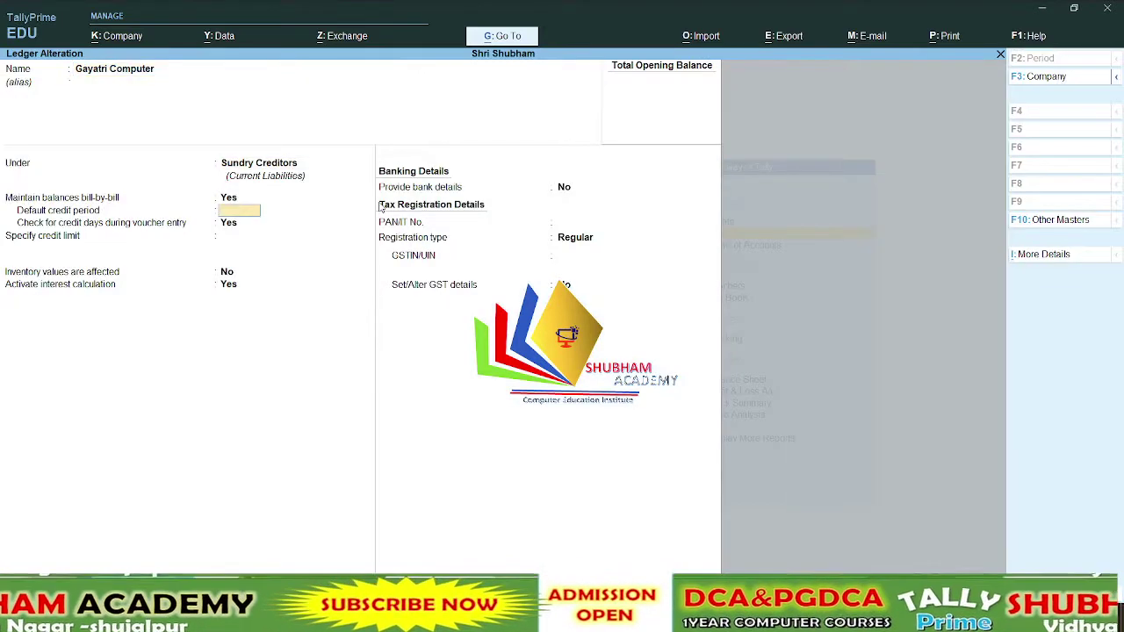
pyautogui.press('Return')
pyautogui.press('Return')
pyautogui.press('Return')
pyautogui.press('Return')
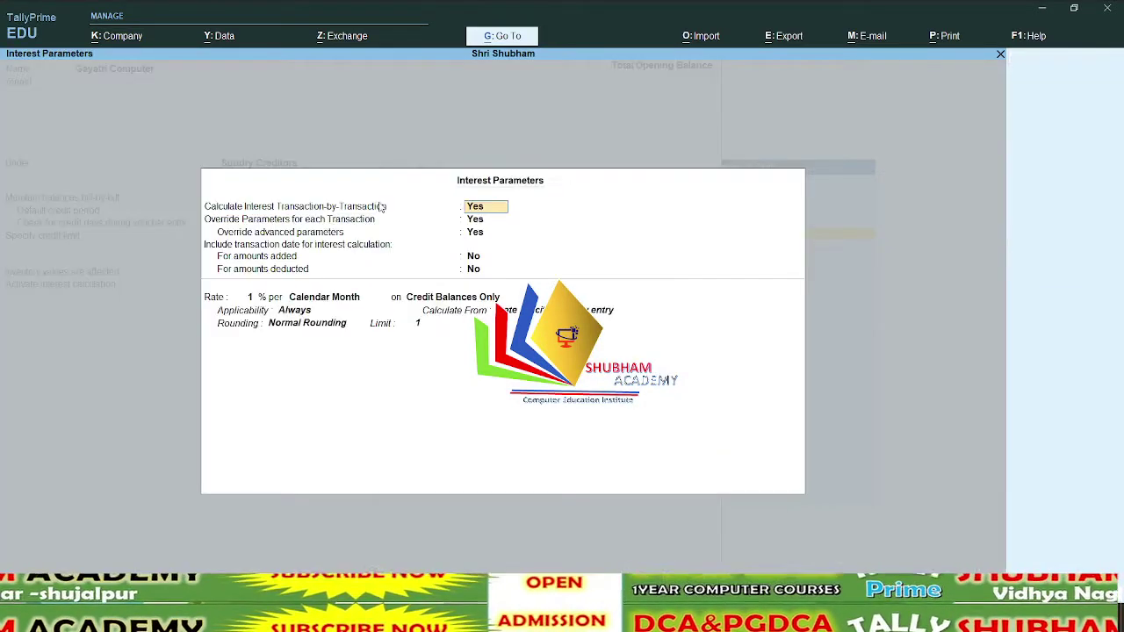
pyautogui.press('Return')
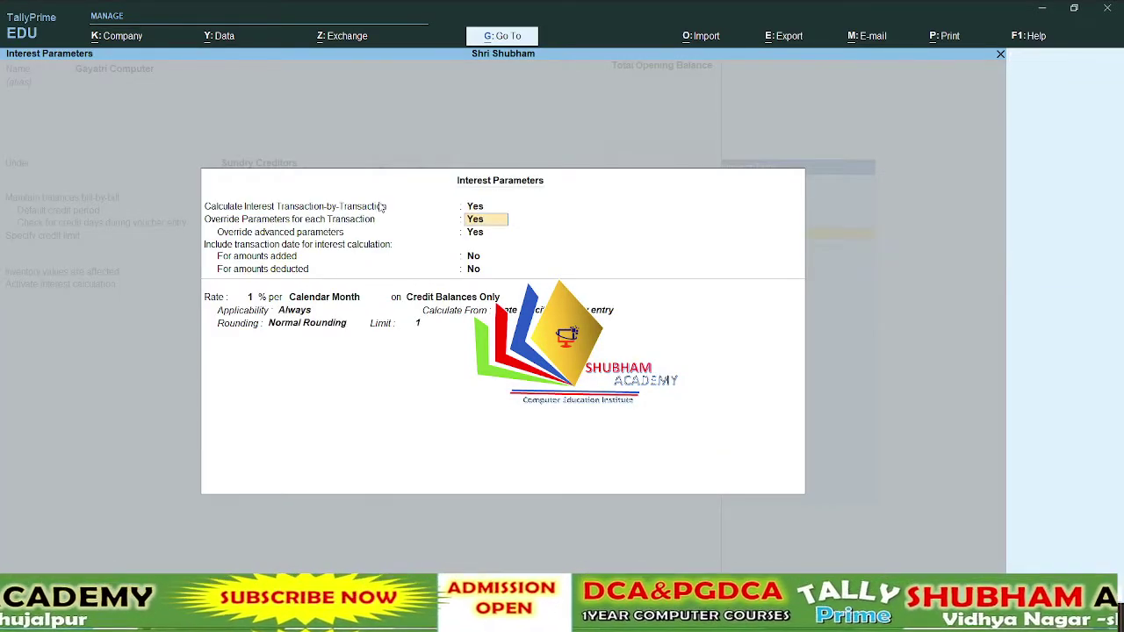
pyautogui.hotkey('ctrl', 'a')
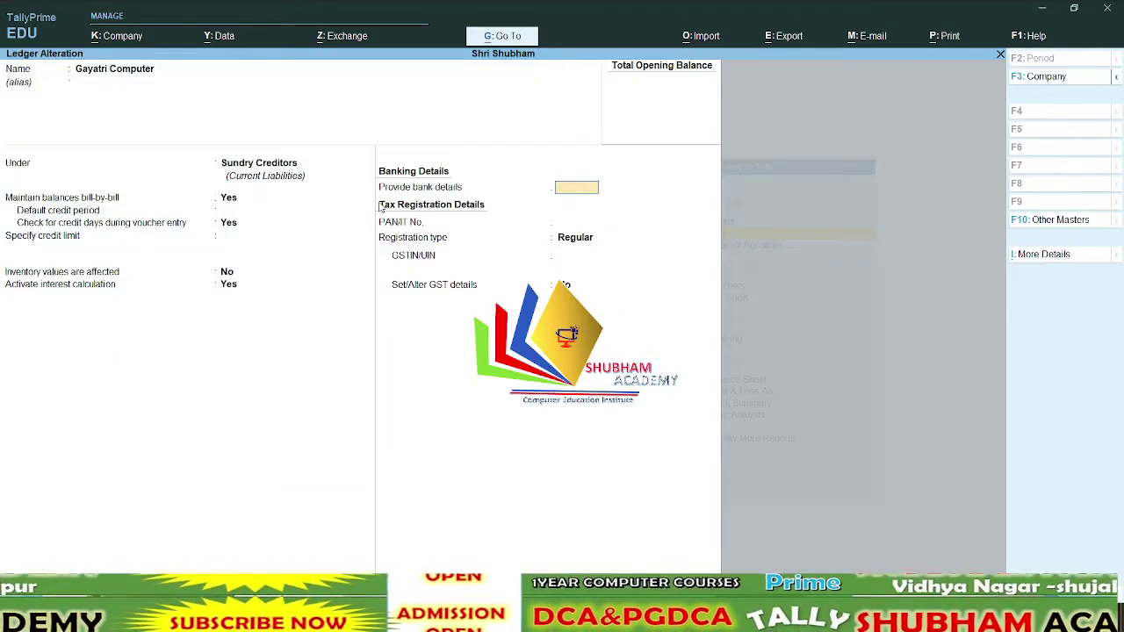
pyautogui.hotkey('ctrl', 'a')
# Step: Leave master alteration and open Display More Reports from the Gateway of Tally
pyautogui.press('Escape')
pyautogui.press('Escape')
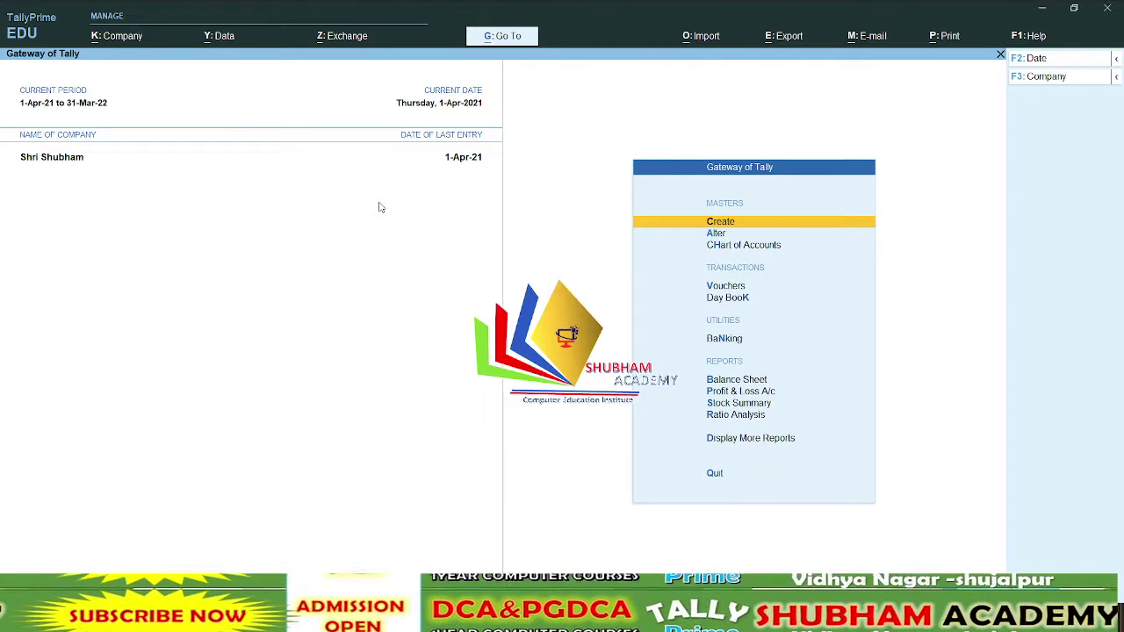
pyautogui.press('d')
pyautogui.press('s')
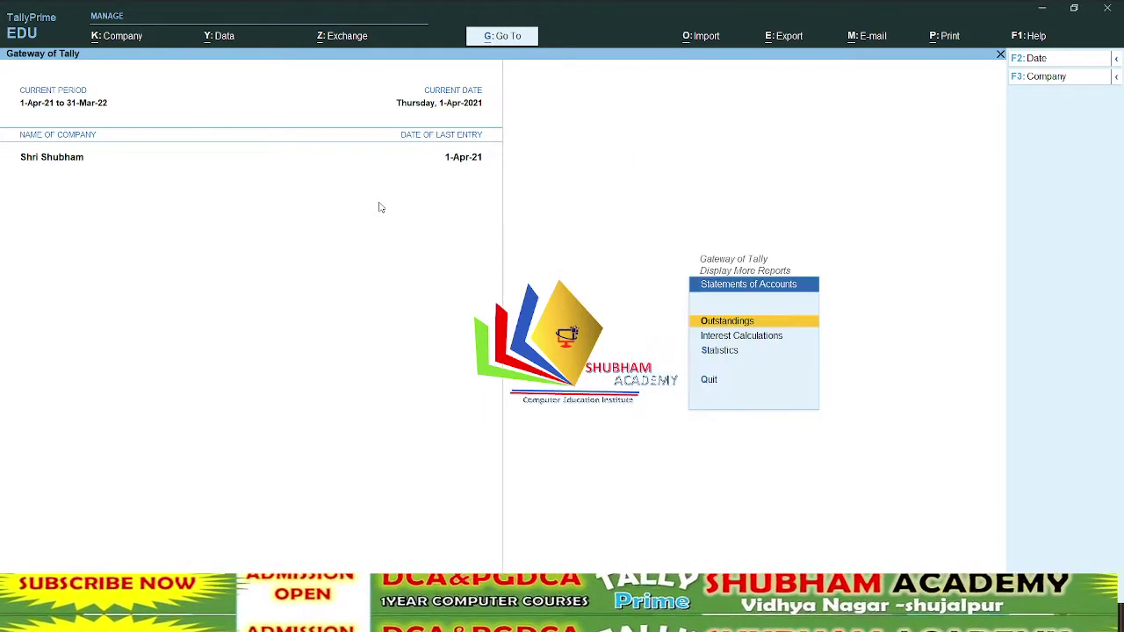
pyautogui.press('Escape')
pyautogui.press('Return')
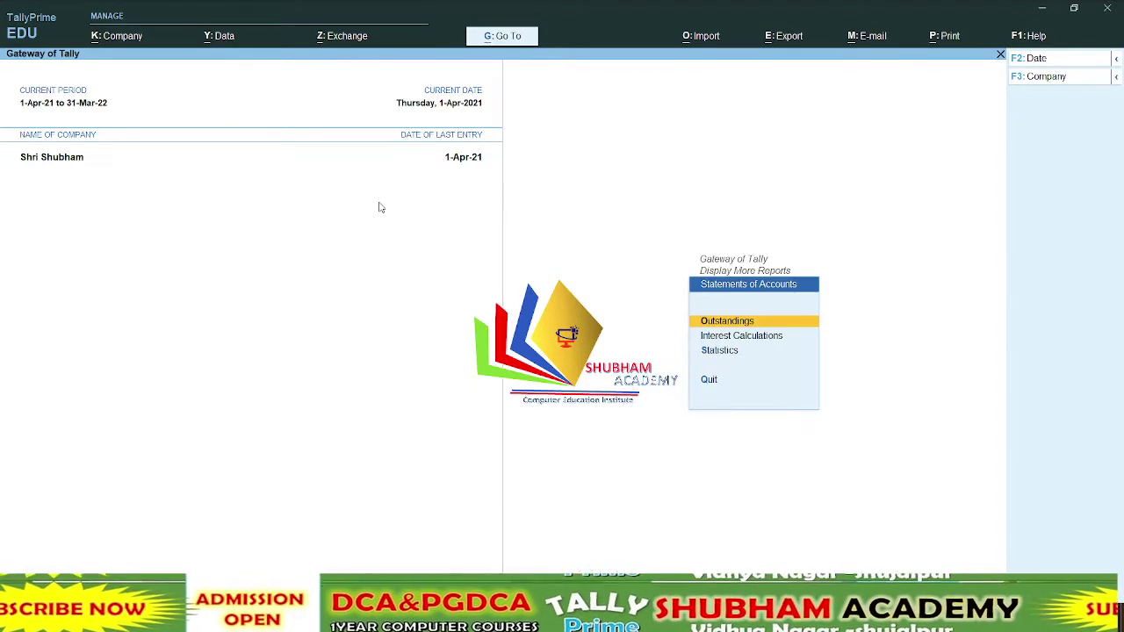
pyautogui.press('Escape')
# Step: Open the Purchase Register from Account Books and list the April purchase vouchers
pyautogui.press('a')
pyautogui.press('Down')
pyautogui.press('Down')
pyautogui.press('Down')
pyautogui.press('Down')
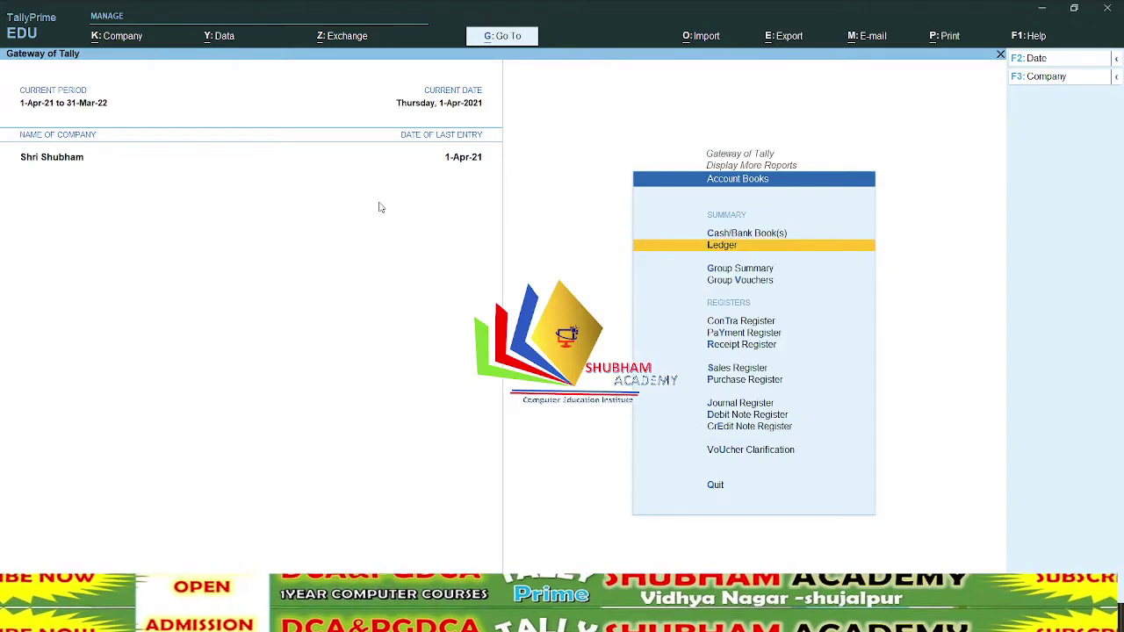
pyautogui.press('Down')
pyautogui.press('Down')
pyautogui.press('Down')
pyautogui.press('Down')
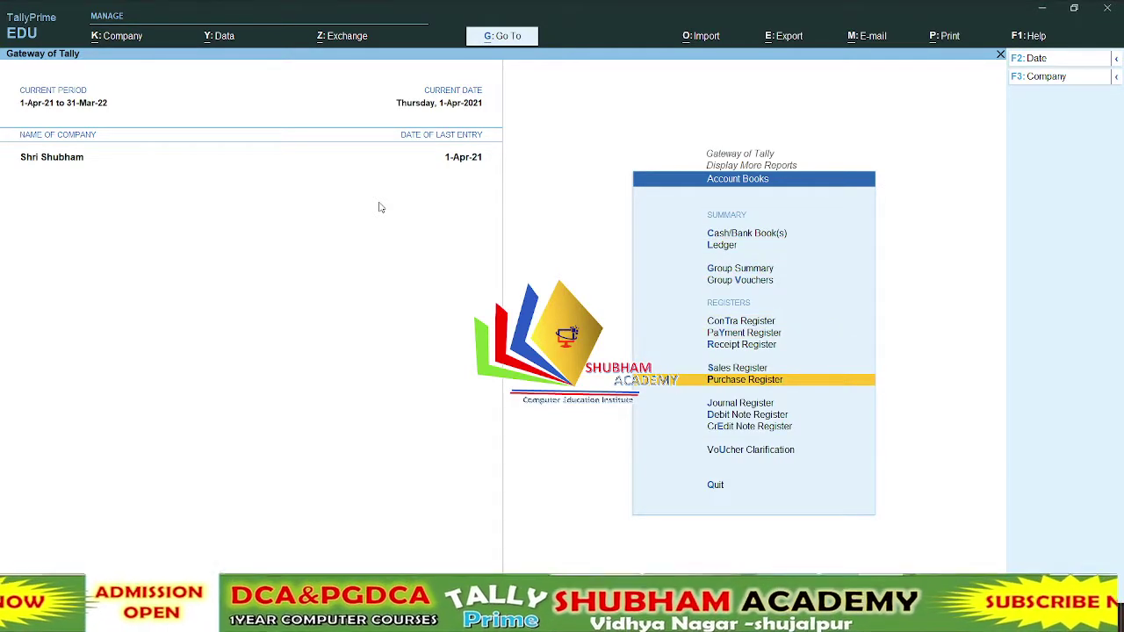
pyautogui.press('Up')
pyautogui.press('Down')
pyautogui.press('Return')
pyautogui.press('Return')
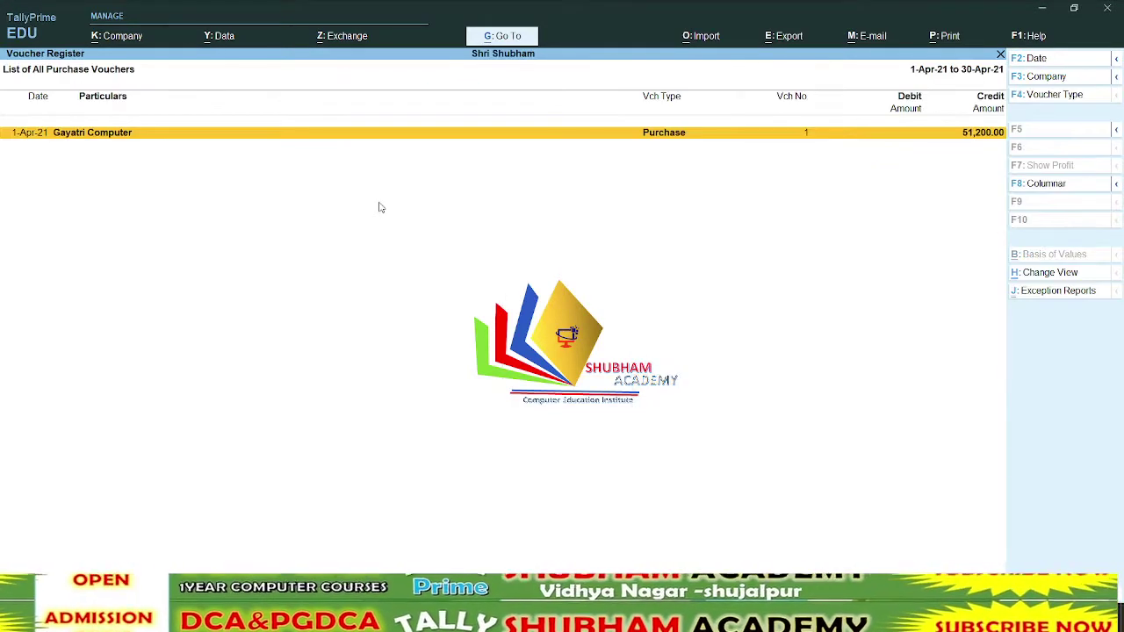
# Step: Open the Gayatri Computer purchase voucher and go through its item and tax entries to the bill-wise details
pyautogui.press('Return')
pyautogui.press('Return')
pyautogui.press('Return')
pyautogui.press('Return')
pyautogui.press('Return')
pyautogui.press('Return')
pyautogui.press('Return')
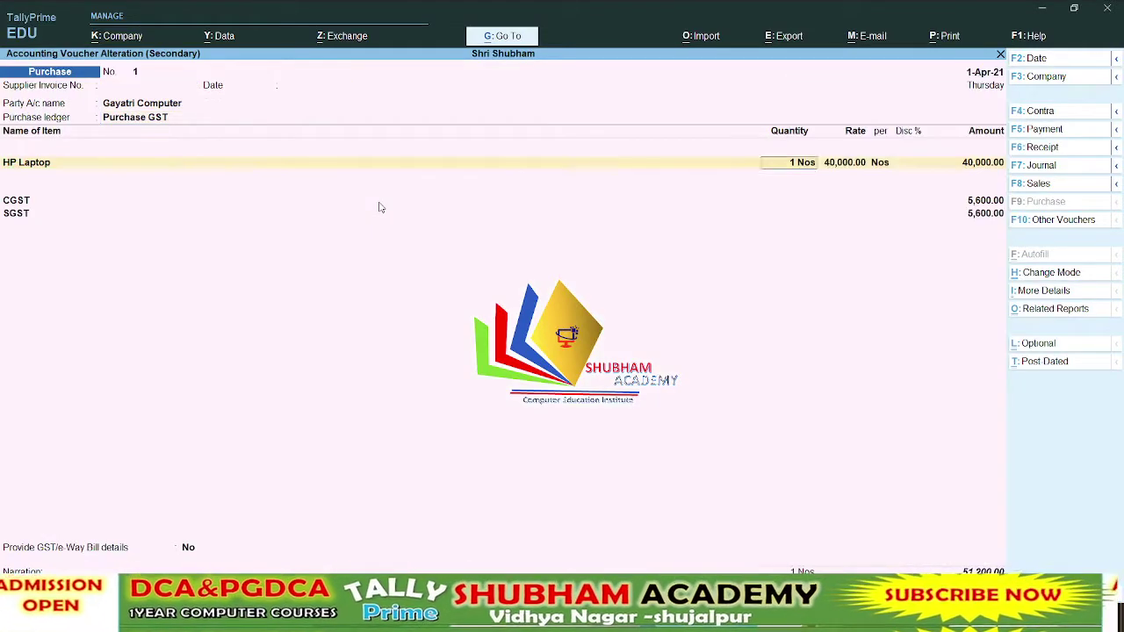
pyautogui.press('Return')
pyautogui.press('Return')
pyautogui.press('Return')
pyautogui.press('Return')
pyautogui.press('Return')
pyautogui.press('Return')
pyautogui.press('Return')
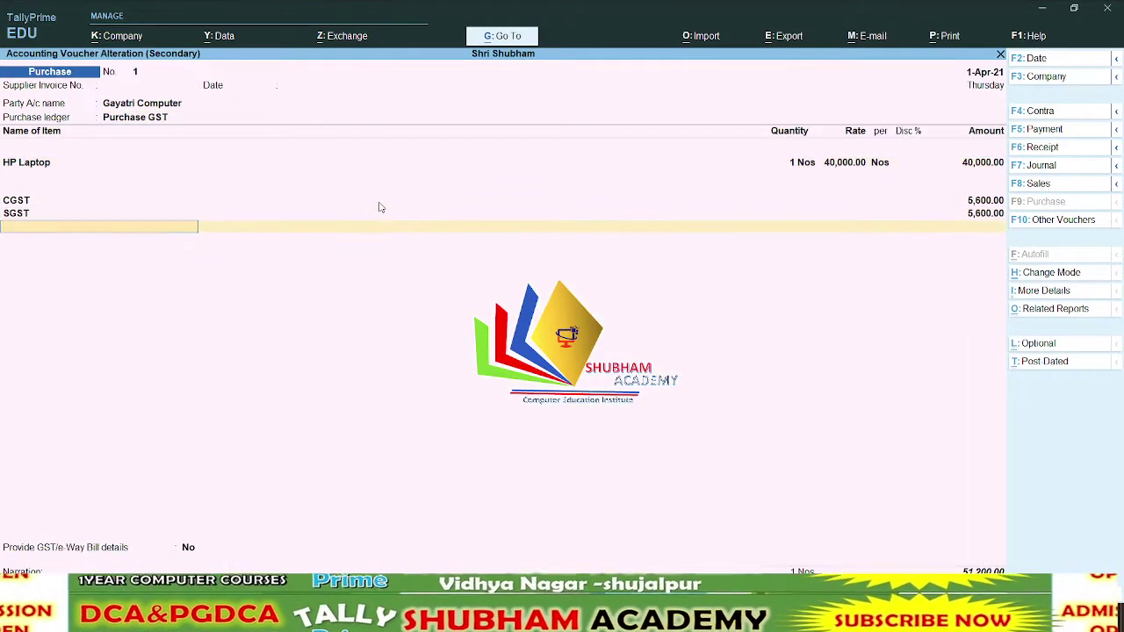
pyautogui.press('Return')
pyautogui.press('Return')
pyautogui.press('Return')
pyautogui.press('Return')
pyautogui.press('Return')
pyautogui.press('Return')
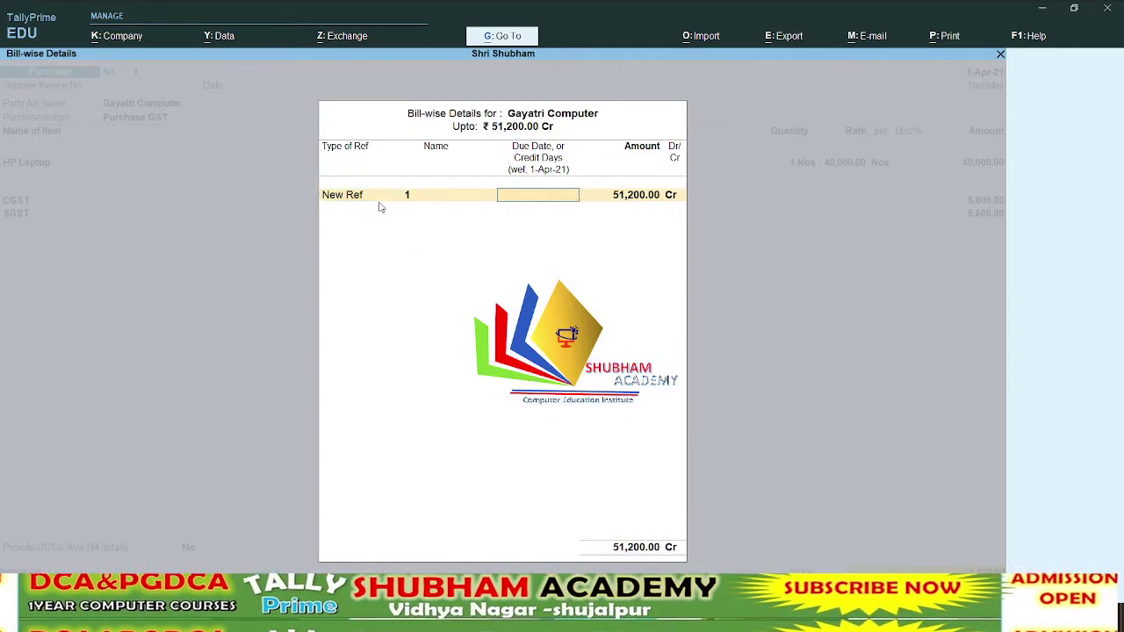
# Step: Open the bill's interest parameters and review the 1% and 2% calendar-month rates with their date ranges
pyautogui.press('Return')
pyautogui.press('Return')
pyautogui.press('Return')
pyautogui.press('Return')
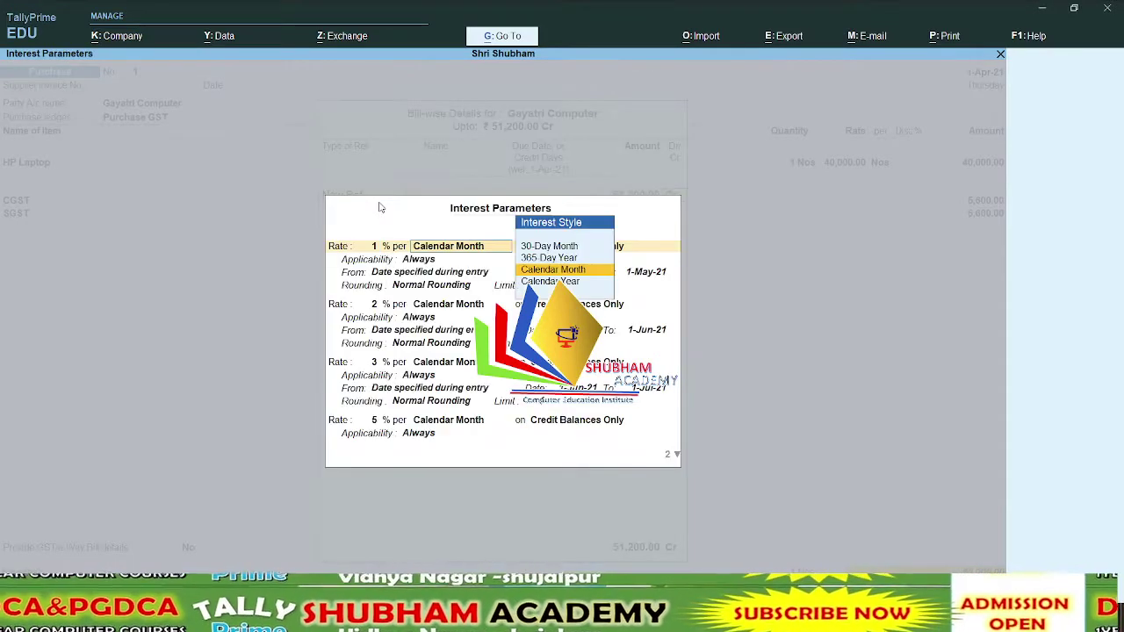
pyautogui.press('Return')
pyautogui.press('Return')
pyautogui.press('Return')
pyautogui.press('Return')
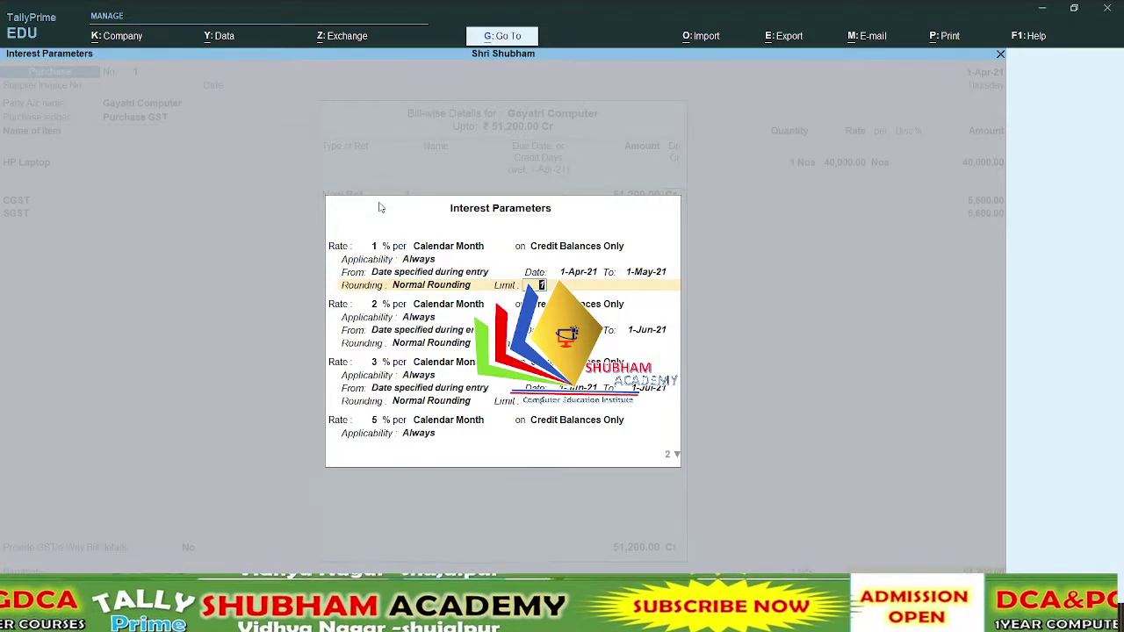
pyautogui.press('Return')
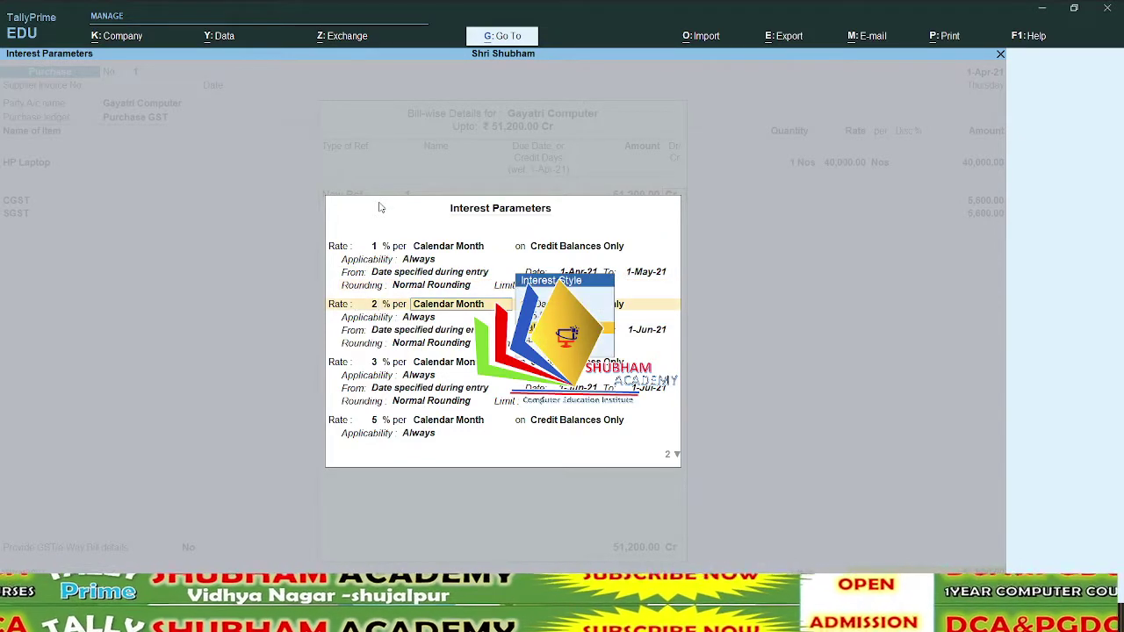
pyautogui.press('Return')
pyautogui.press('Return')
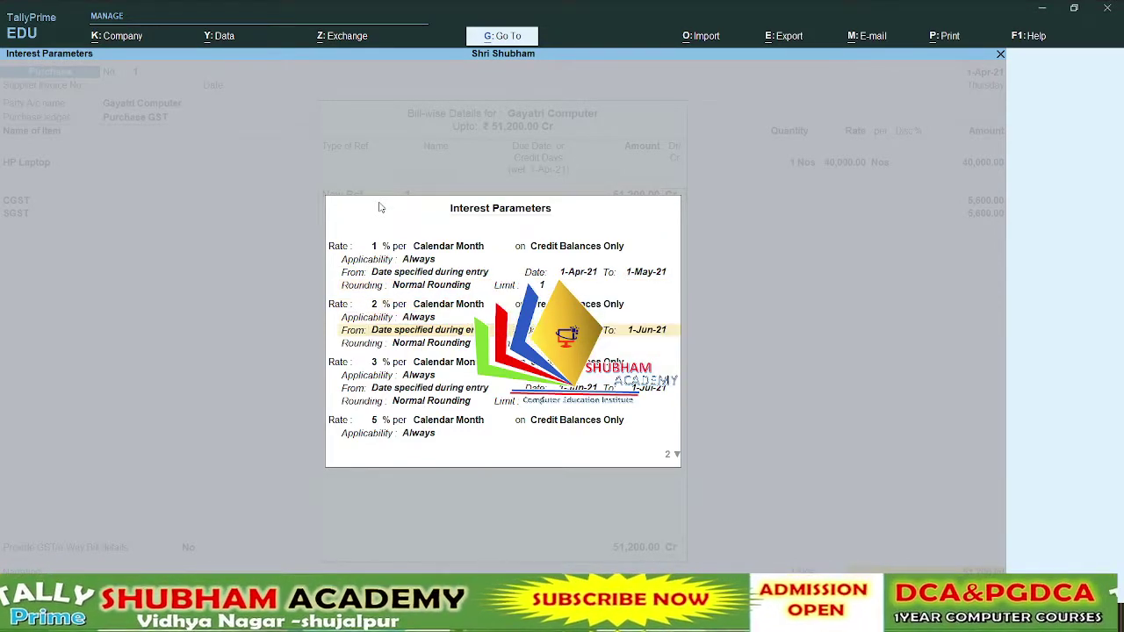
pyautogui.press('Return')
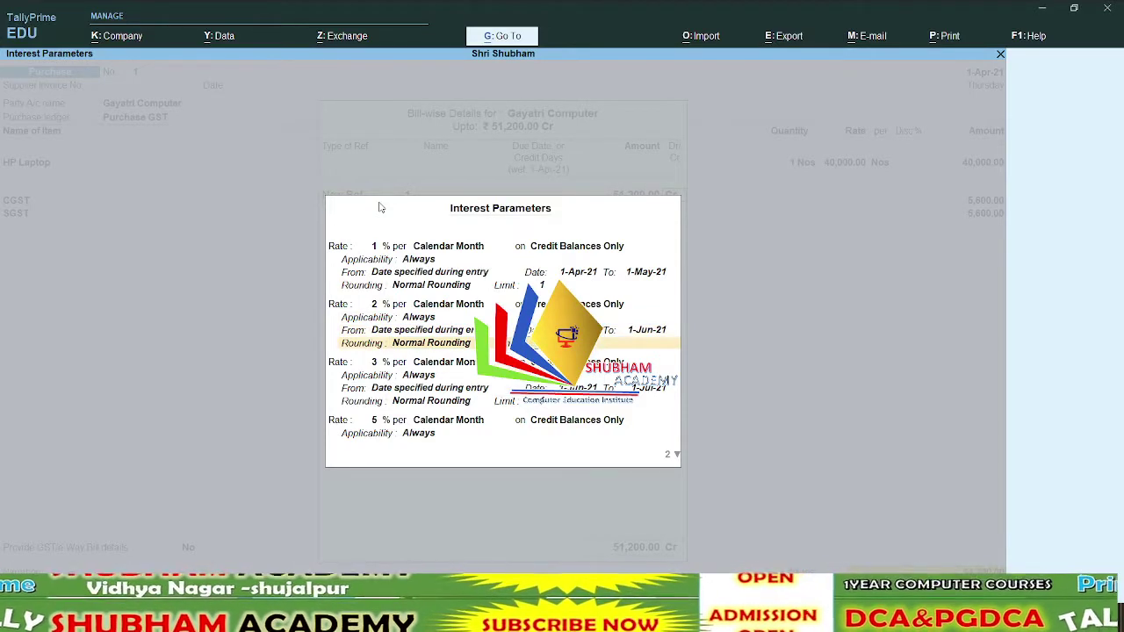
pyautogui.press('Return')
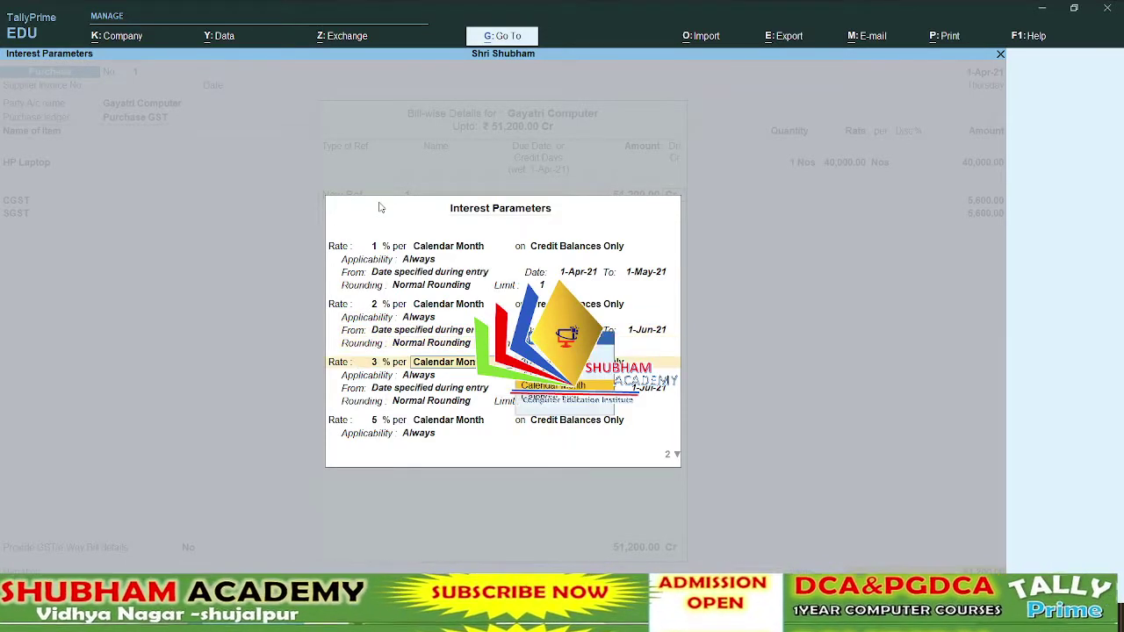
# Step: Review the 3% and 5% interest rates with their date ranges and accept the purchase voucher
pyautogui.press('Return')
pyautogui.press('Return')
pyautogui.press('Return')
pyautogui.press('Return')
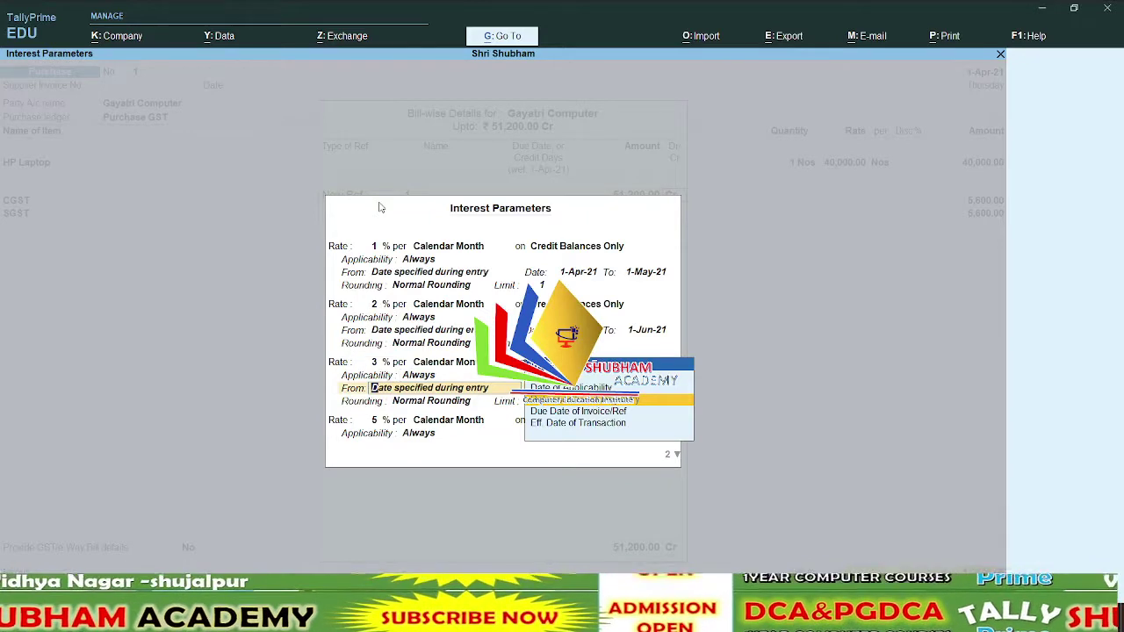
pyautogui.press('Return')
pyautogui.press('Return')
pyautogui.press('Return')
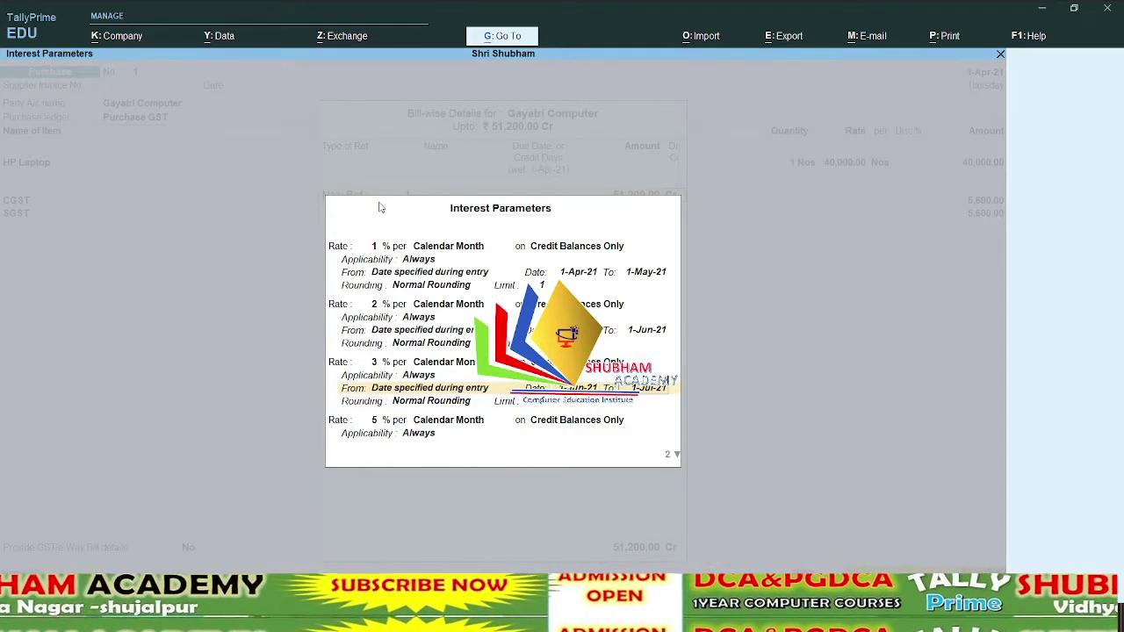
pyautogui.press('Return')
pyautogui.press('Return')
pyautogui.press('Return')
pyautogui.press('Return')
pyautogui.press('Return')
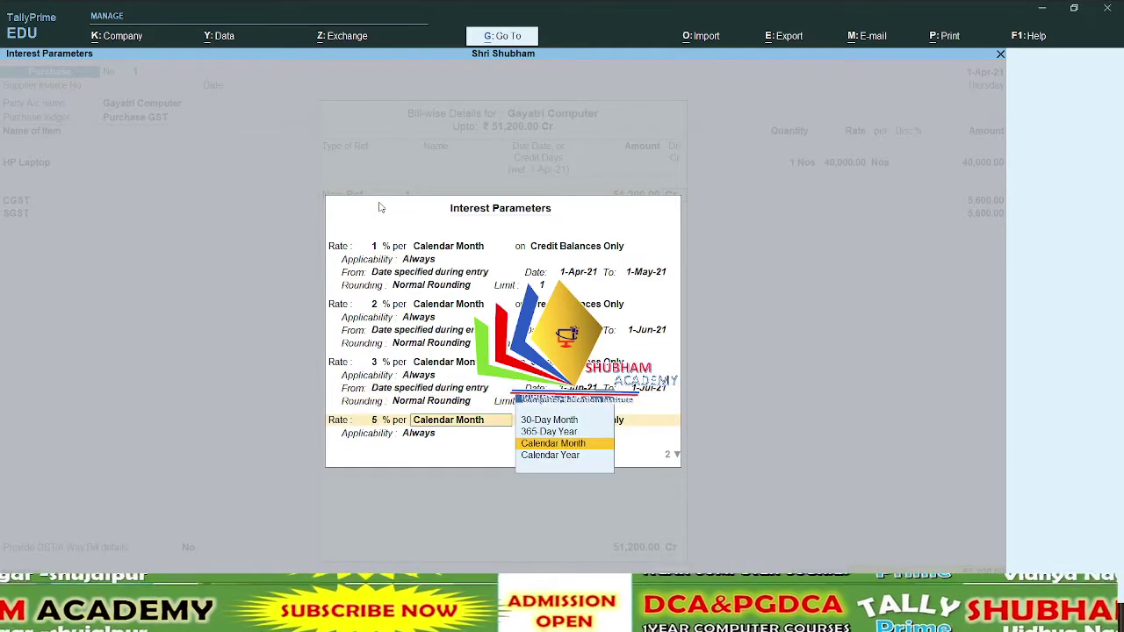
pyautogui.press('Return')
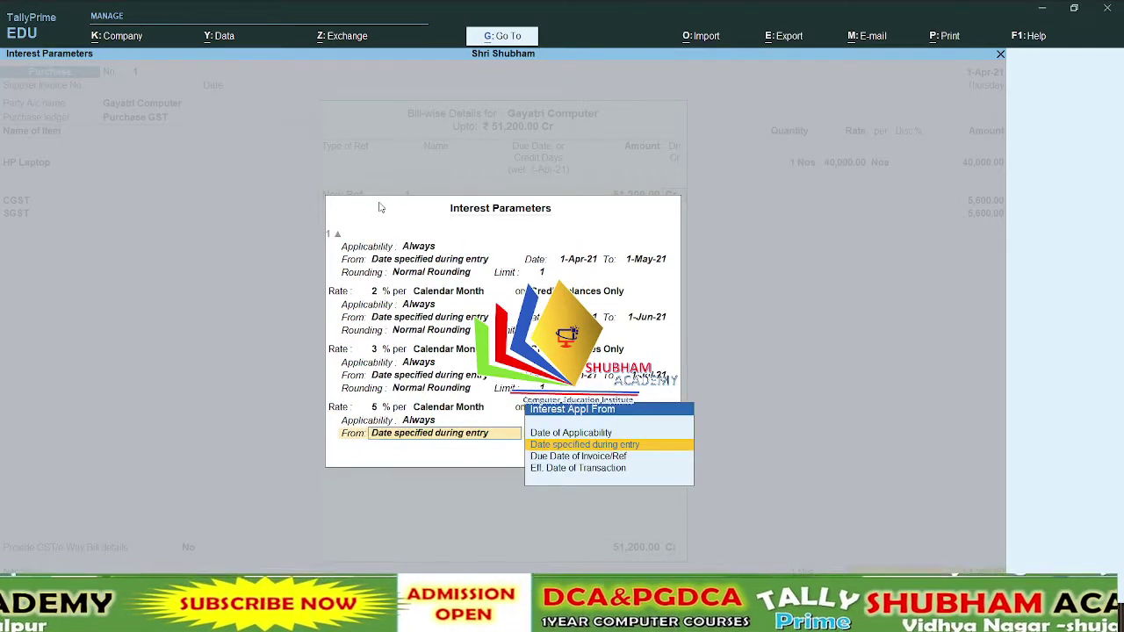
pyautogui.press('Return')
pyautogui.press('Return')
pyautogui.press('Return')
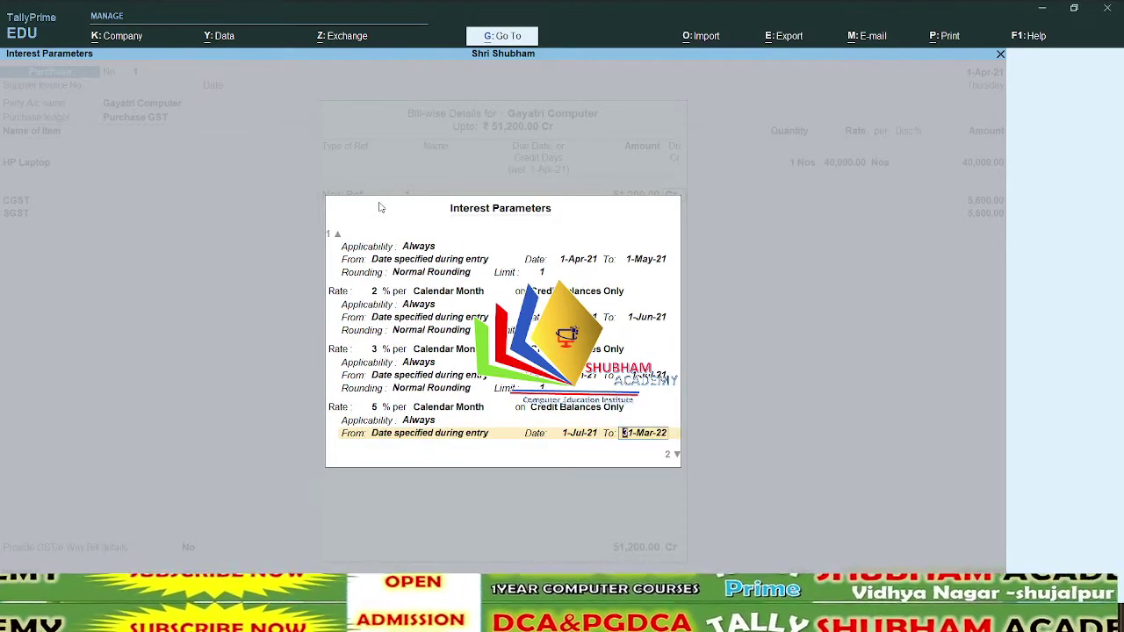
pyautogui.press('Return')
pyautogui.press('Return')
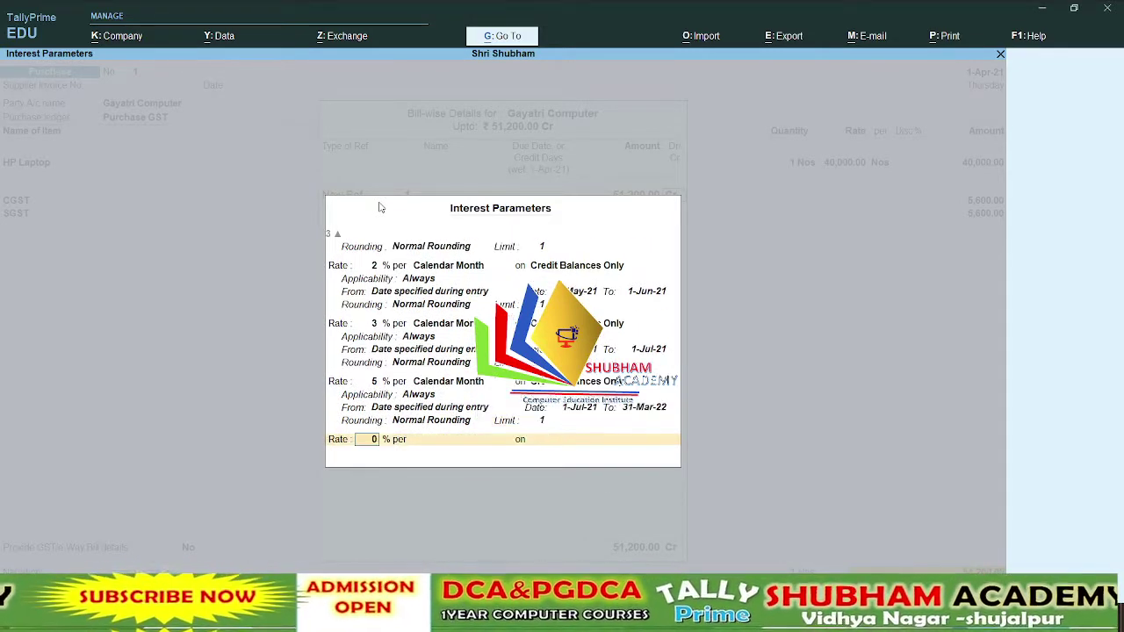
pyautogui.press('Return')
pyautogui.press('Return')
pyautogui.press('Return')
pyautogui.press('Return')
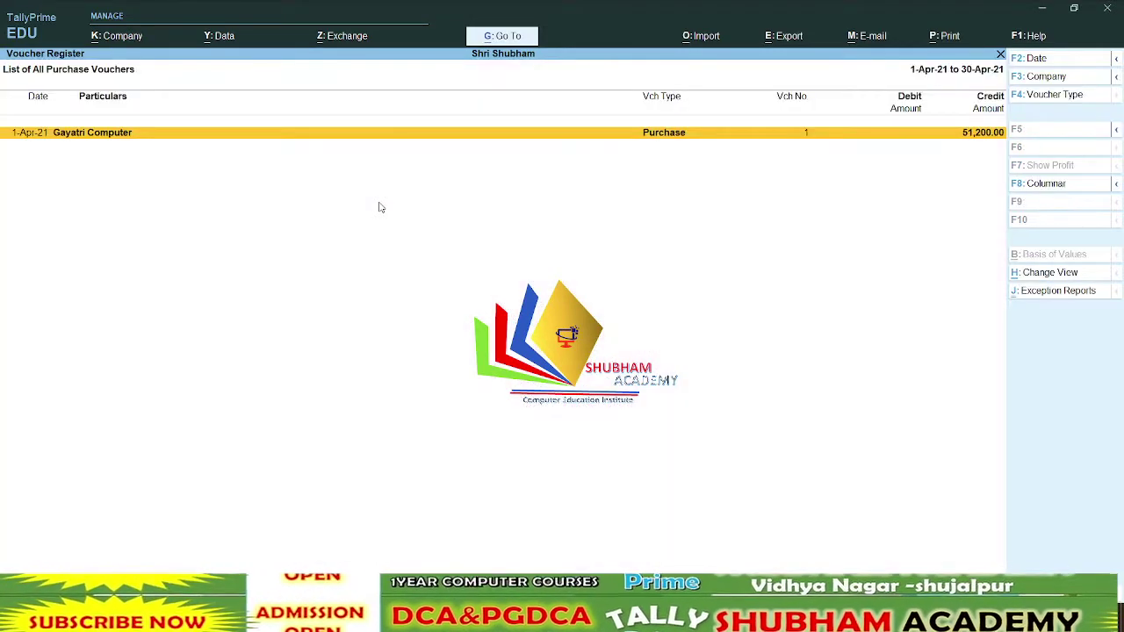
# Step: Open the Interest Payable report and set its period from 1-Apr-21 to 1-May-21
pyautogui.press('Escape')
pyautogui.press('Escape')
pyautogui.press('Escape')
pyautogui.press('Home')
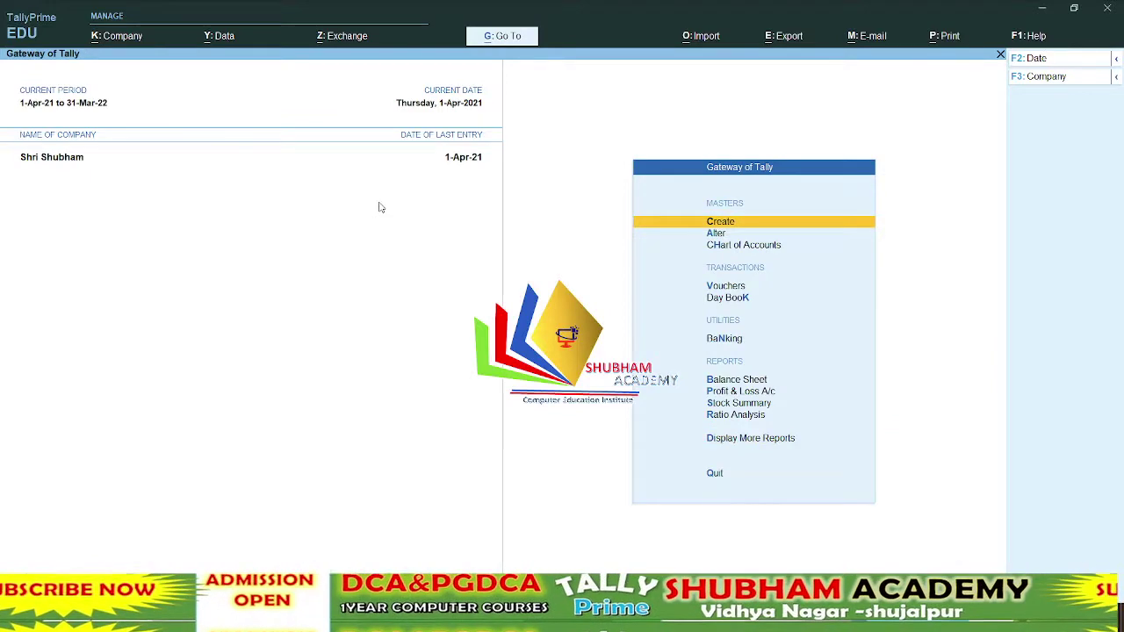
pyautogui.press('d')
pyautogui.press('s')
pyautogui.press('i')
pyautogui.press('Down')
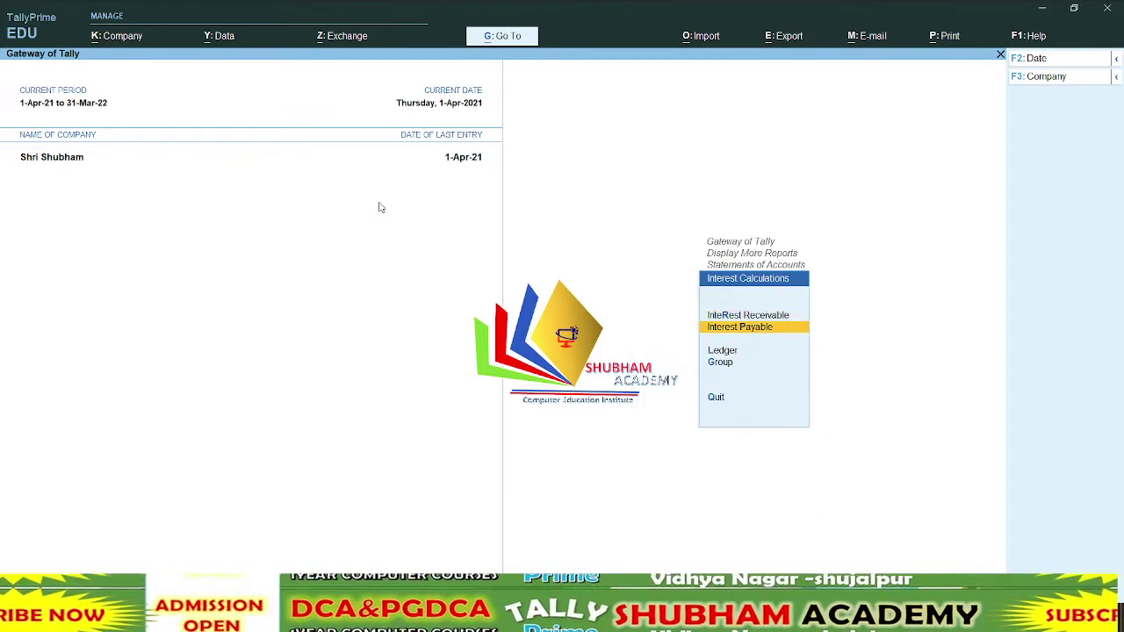
pyautogui.press('Return')
pyautogui.press('F2')
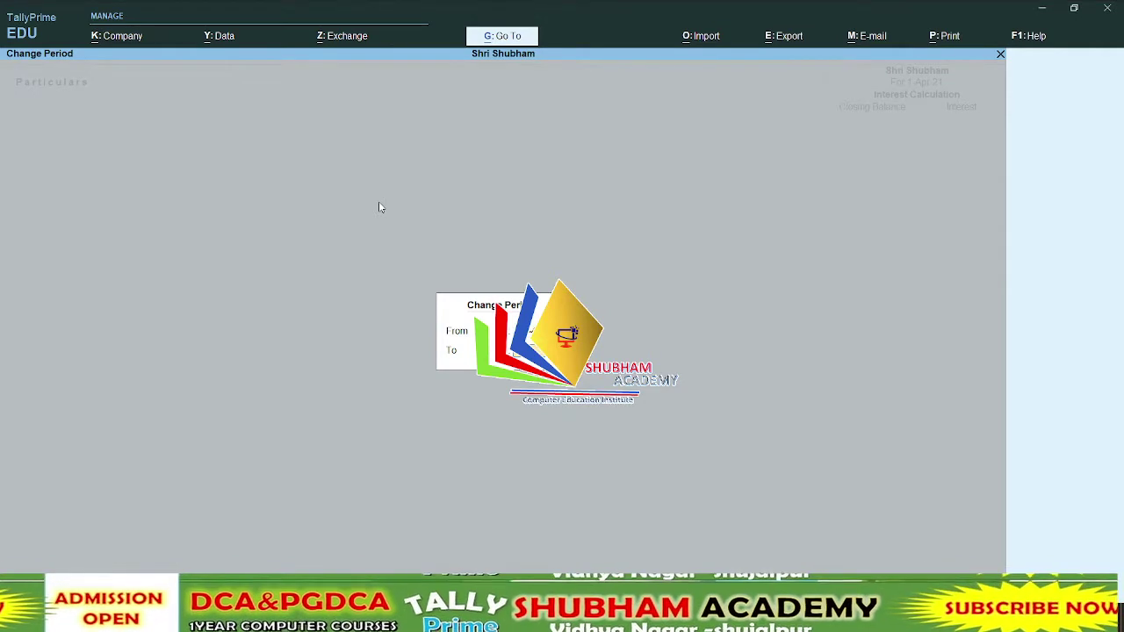
pyautogui.press('Return')
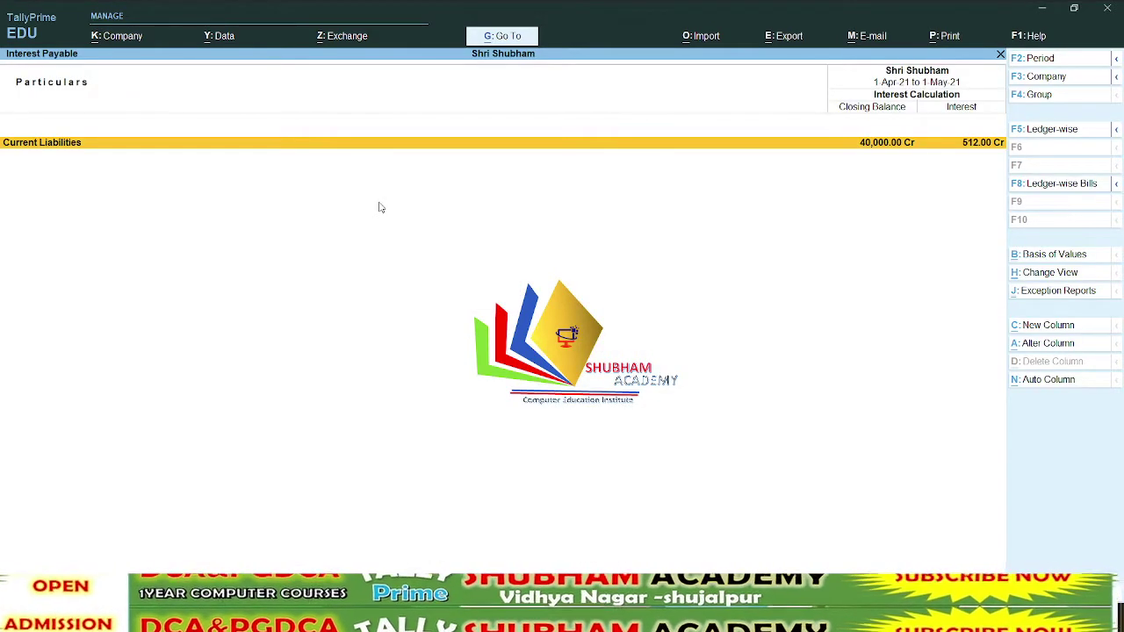
# Step: Drill down from Current Liabilities to Gayatri Computer's ledger interest calculation and set its period from 1-Apr-21 to 1-Jul-21
pyautogui.press('Return')
pyautogui.press('F2')
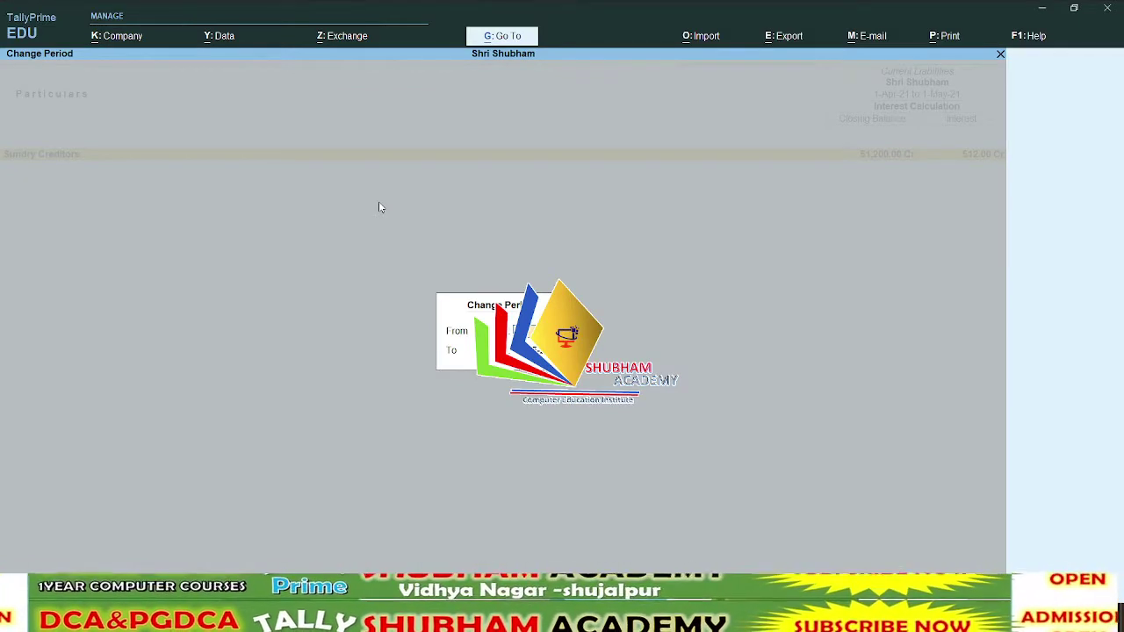
pyautogui.press('Escape')
pyautogui.press('F2')
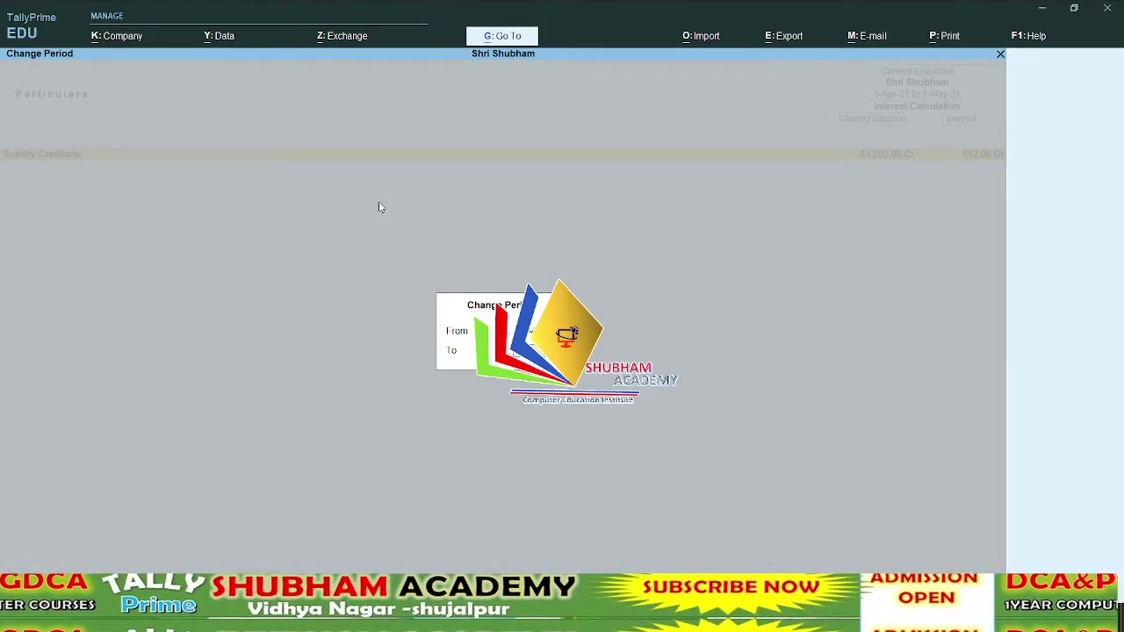
pyautogui.press('Return')
pyautogui.press('Return')
pyautogui.press('Return')
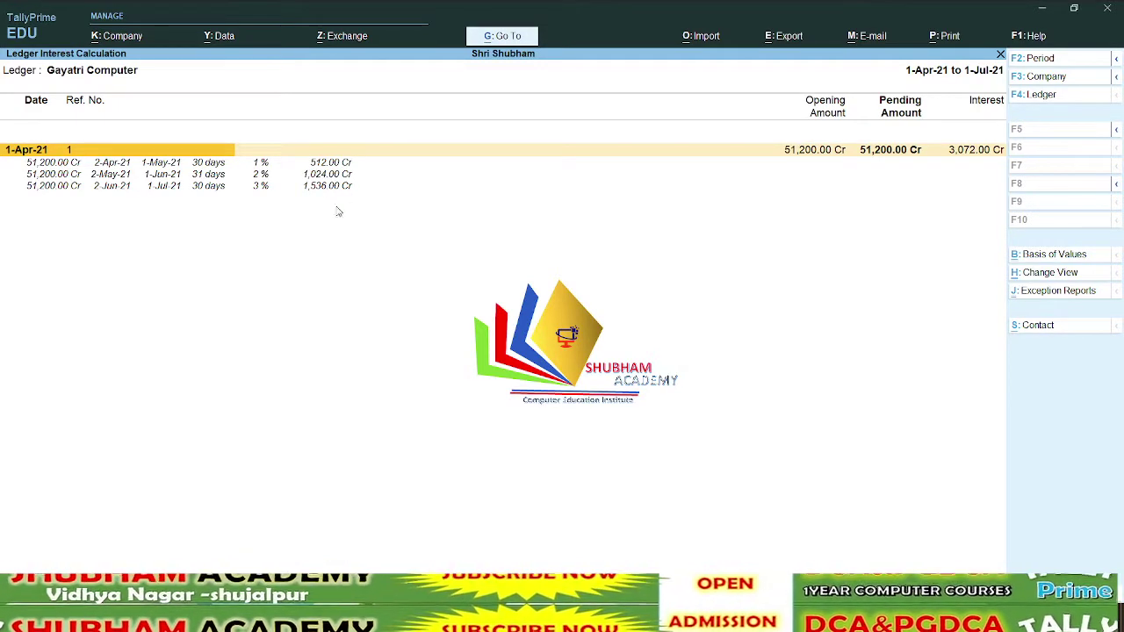
# Step: Compare the interest with the Excel sheet, return to TallyPrime and extend the report period to 31-Mar-22
pyautogui.hotkey('alt', 'Tab')
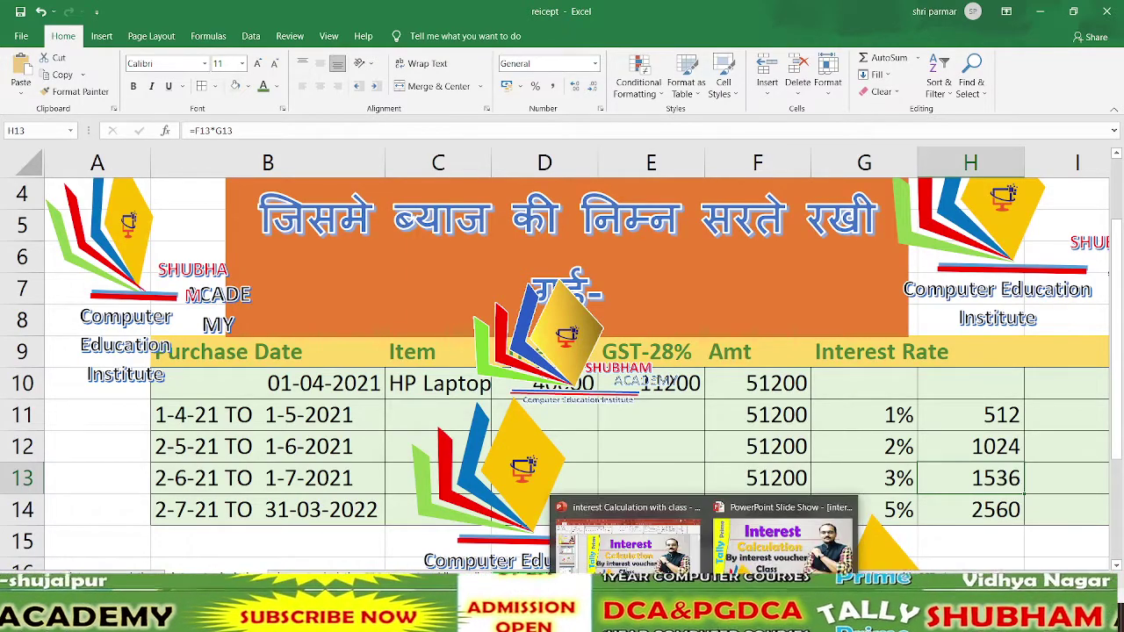
pyautogui.moveTo(666, 619)
pyautogui.click(628, 619)
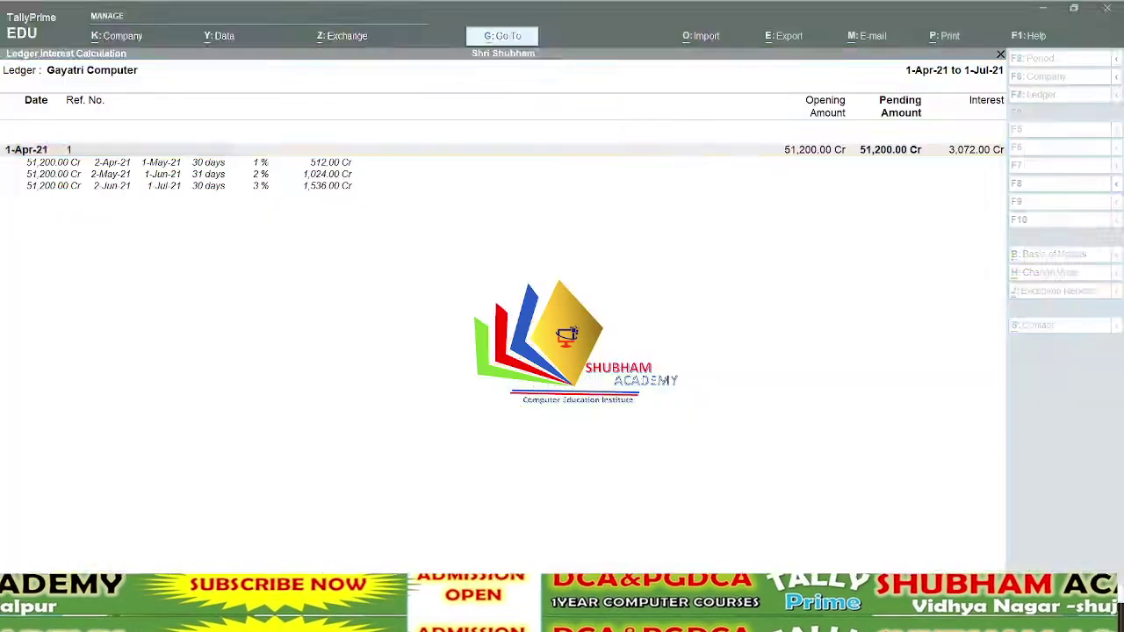
pyautogui.press('F2')
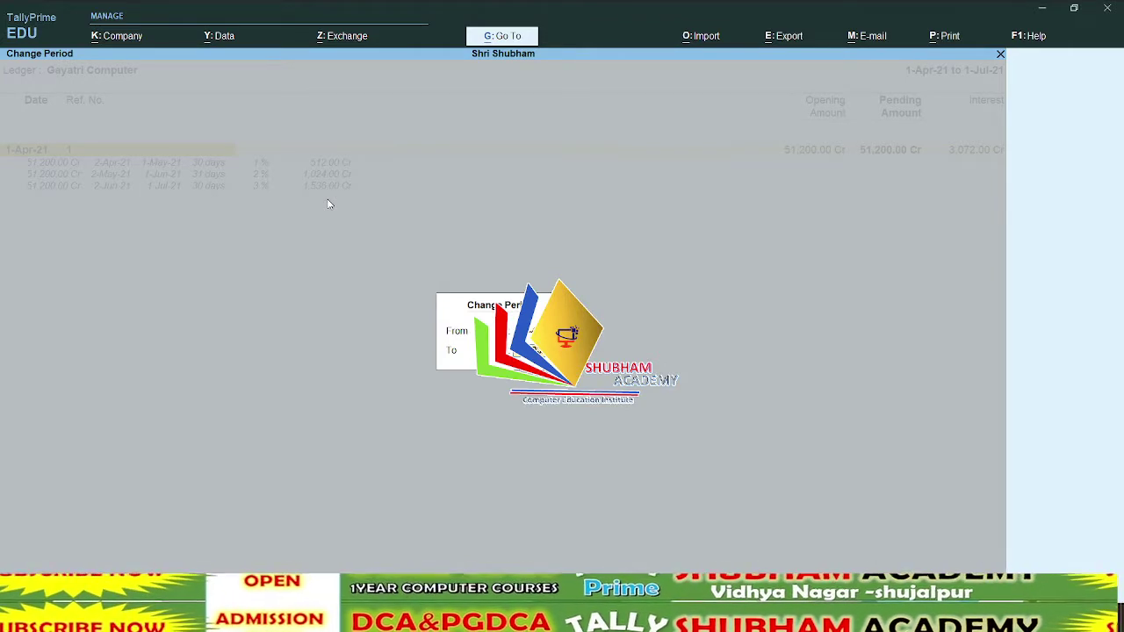
pyautogui.press('Return')
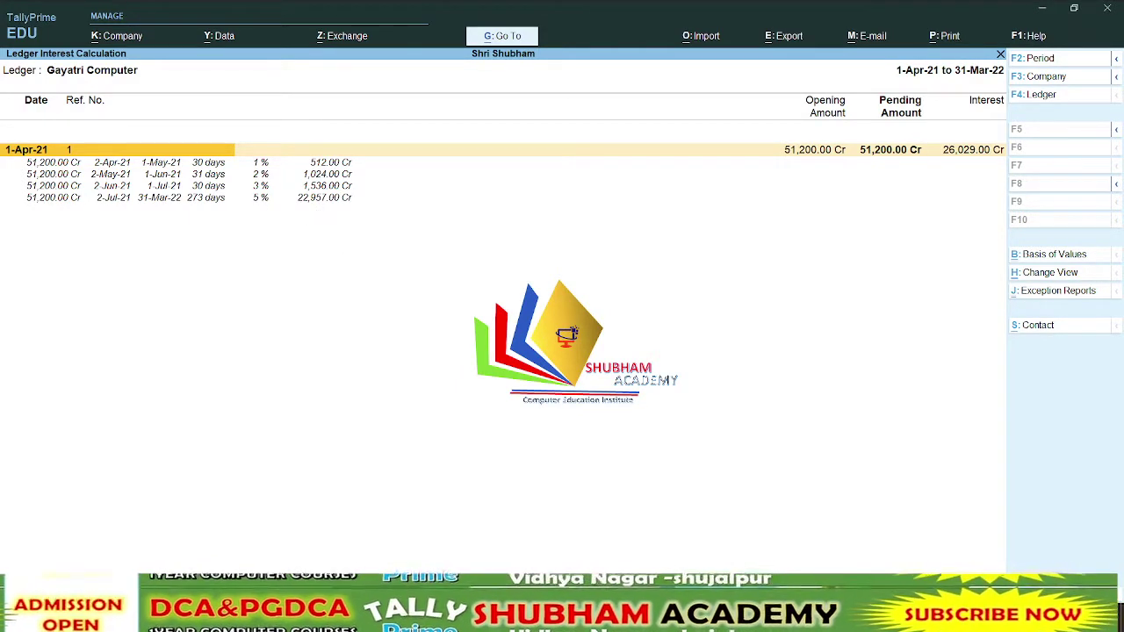
# Step: Switch to Excel and change the 5% row's interest formula in H14 to =F14*G14*9
pyautogui.hotkey('alt', 'Tab')
pyautogui.click(1010, 509)
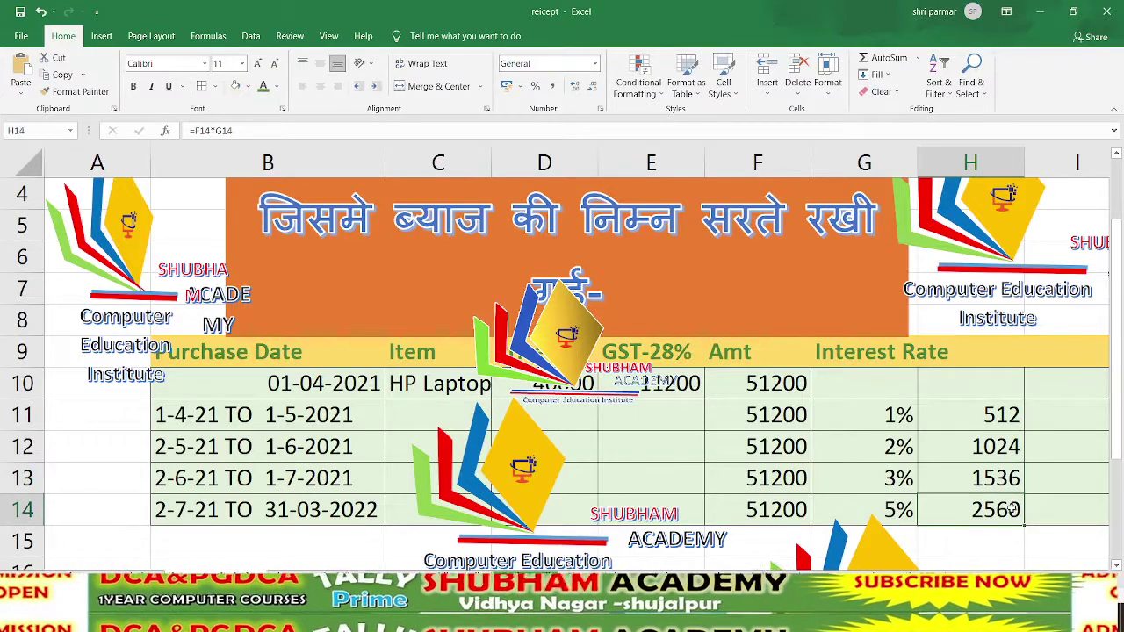
pyautogui.doubleClick(1010, 509)
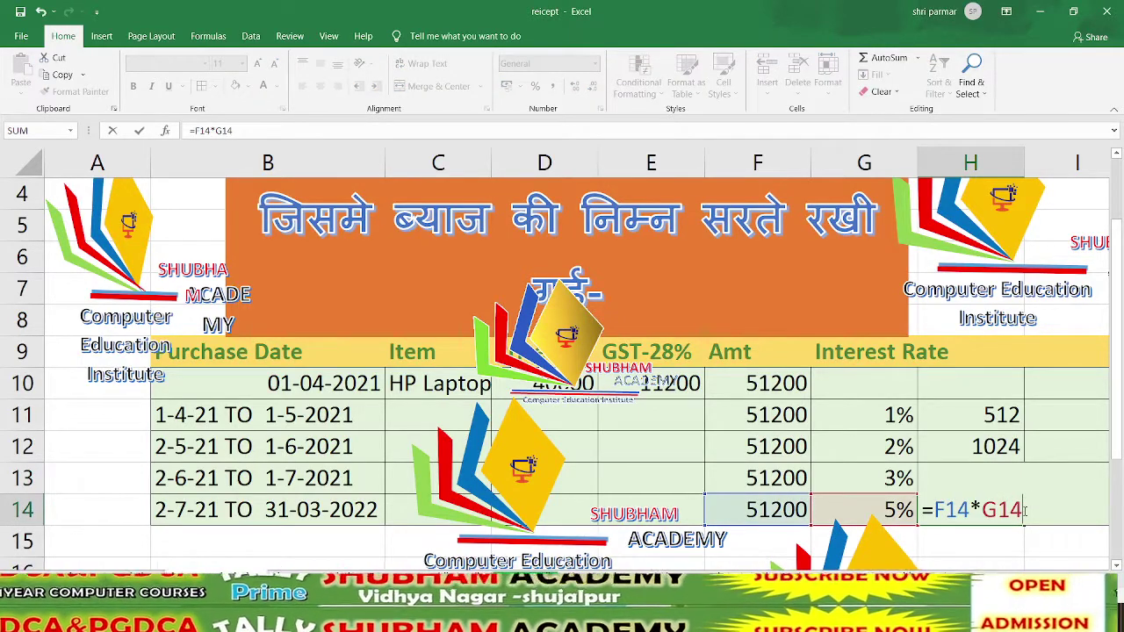
pyautogui.write('*9')
pyautogui.press('Return')
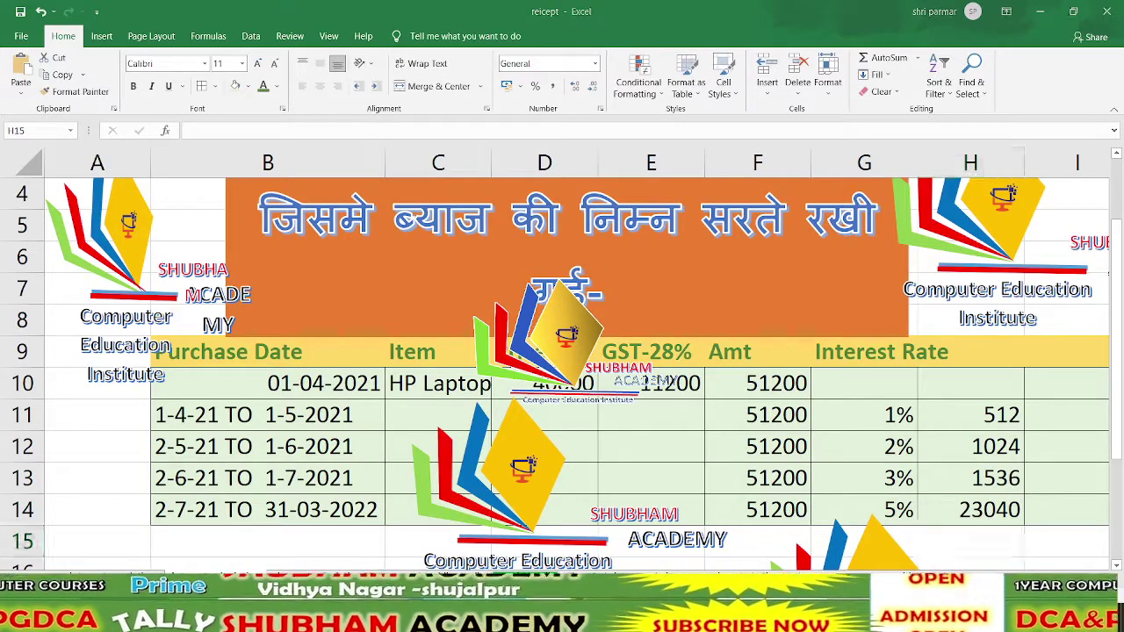
# Step: Switch to TallyPrime and set the ledger interest report's period from 1-Apr-21 to 1-Aug-21
pyautogui.hotkey('alt', 'Tab')
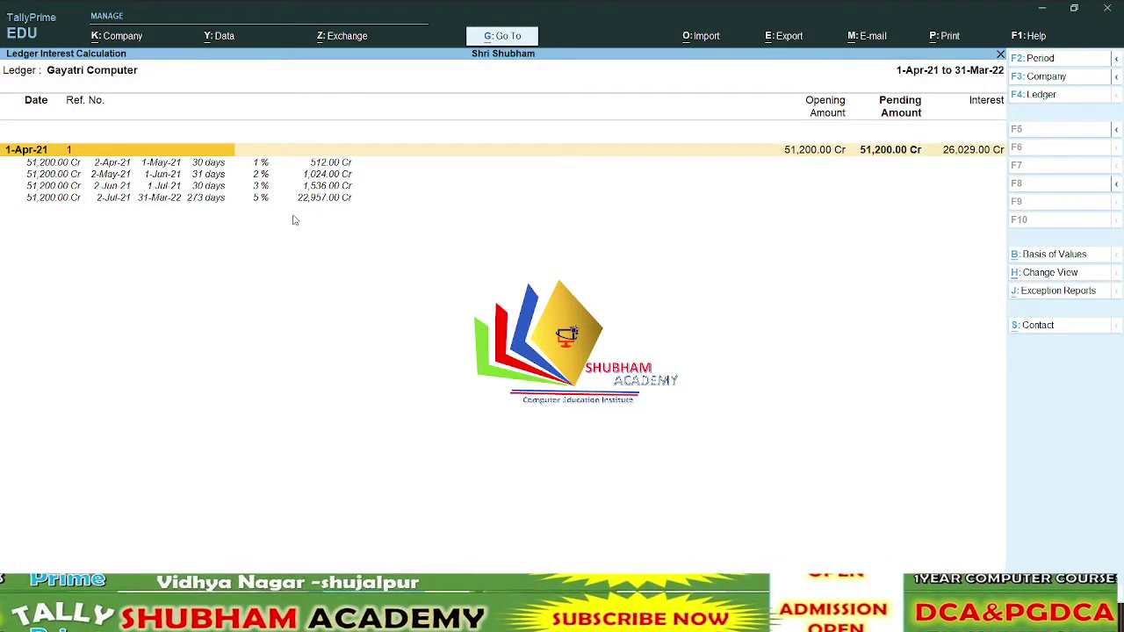
pyautogui.press('F2')
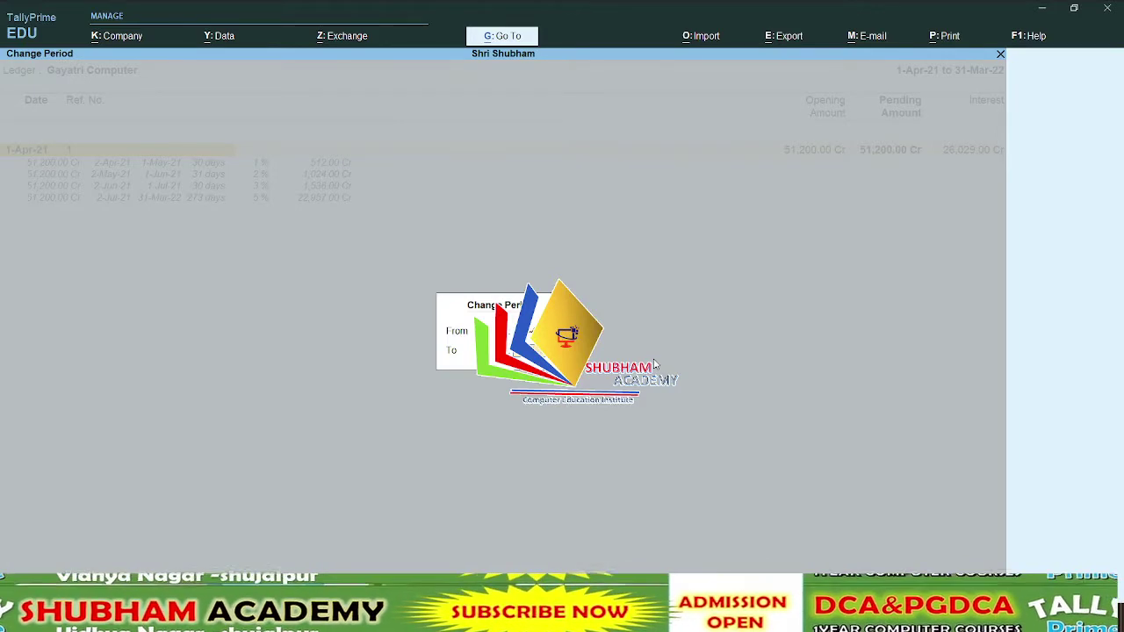
pyautogui.press('Return')
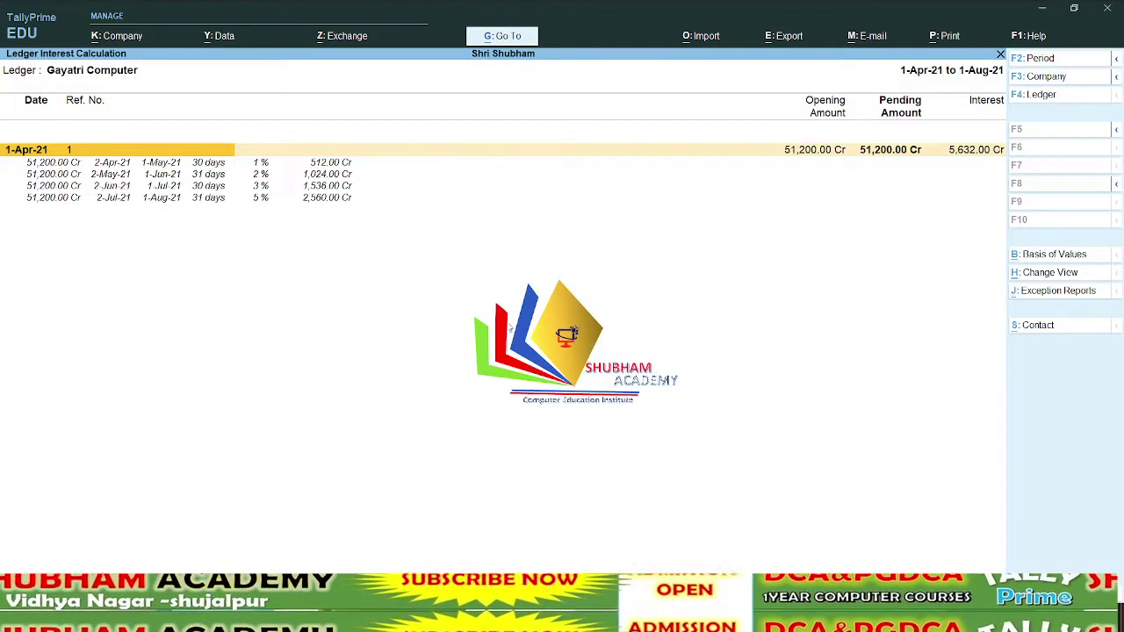
# Step: Switch to Excel and remove the multiplication by 9 from the H14 interest formula
pyautogui.hotkey('alt', 'Tab')
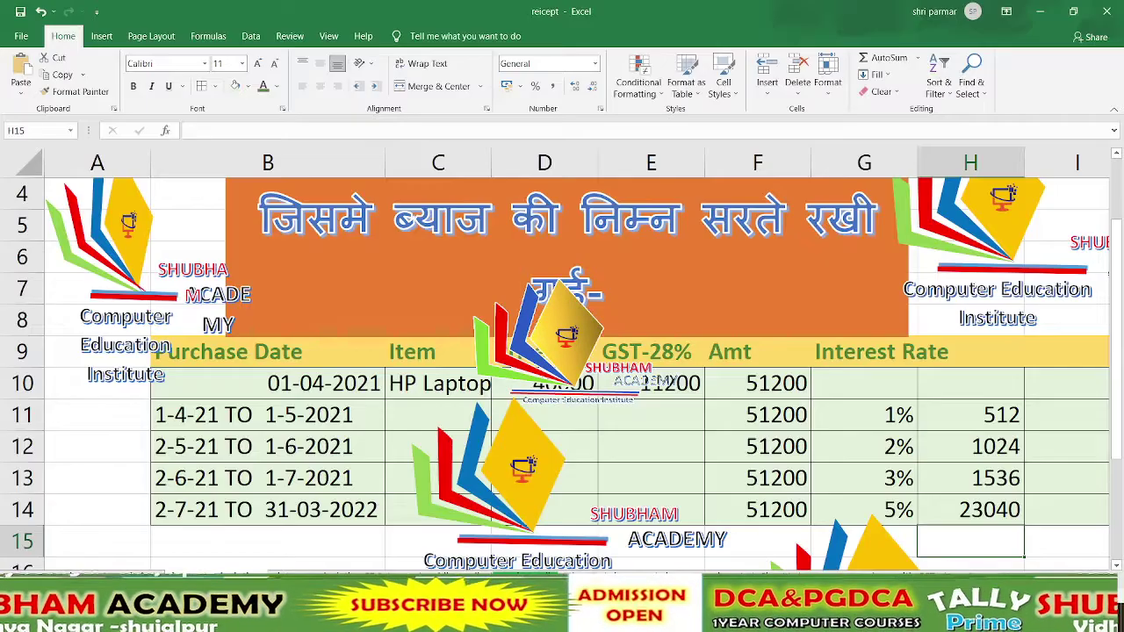
pyautogui.doubleClick(961, 513)
pyautogui.press('BackSpace')
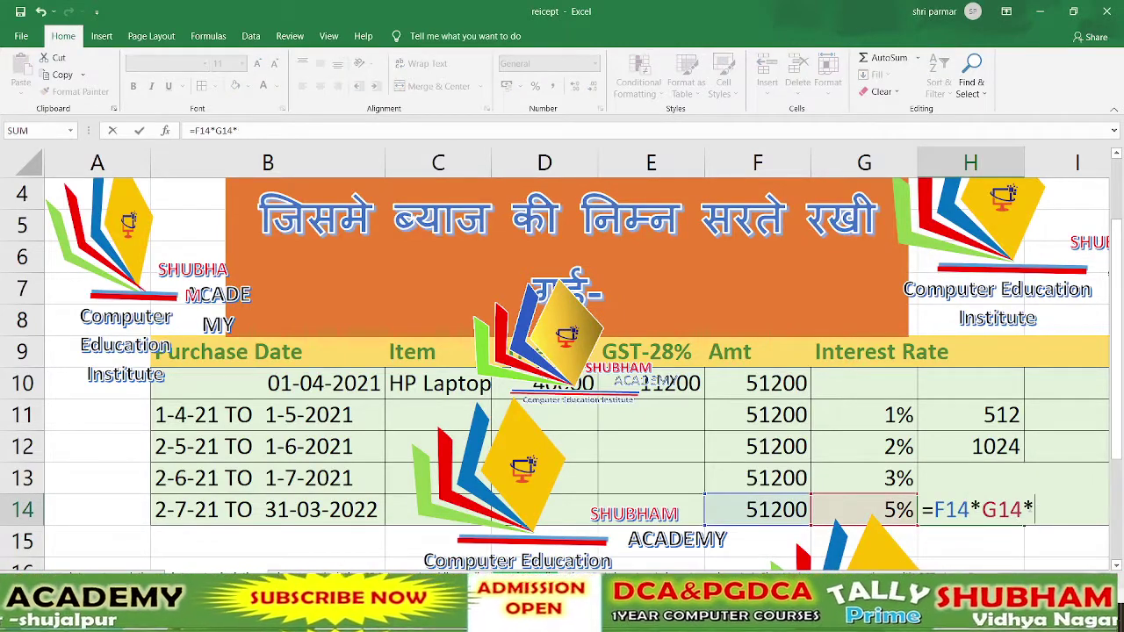
pyautogui.press('BackSpace')
pyautogui.hotkey('ctrl', 'Return')
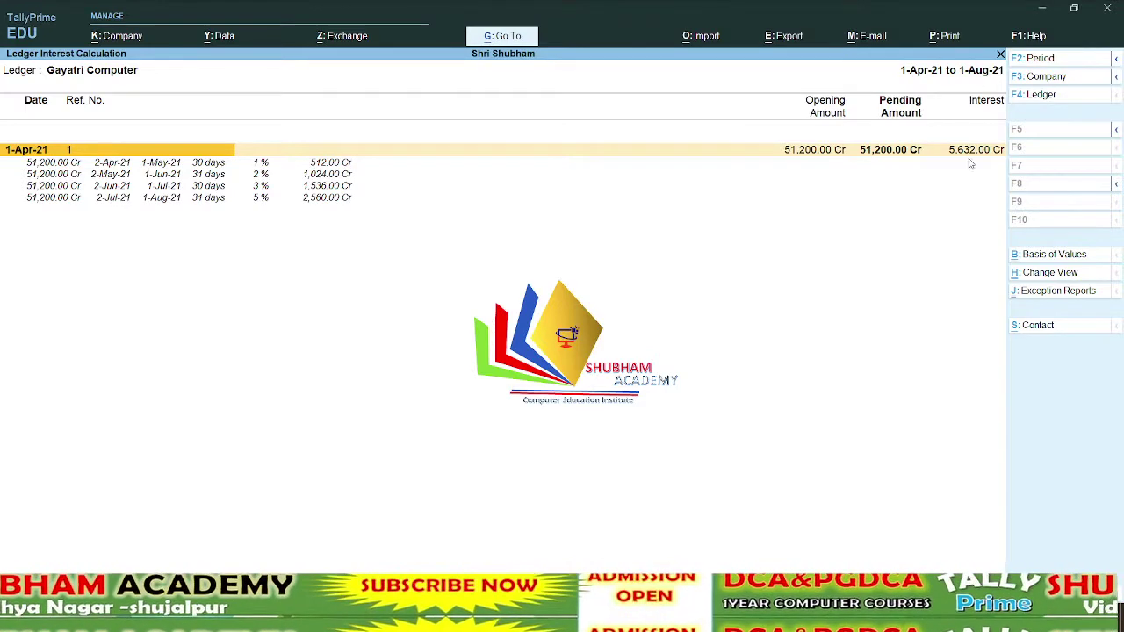
# Step: Close the interest reports in TallyPrime and return to the Gateway of Tally
pyautogui.press('Escape')
pyautogui.press('Escape')
pyautogui.press('Escape')
pyautogui.press('Escape')
pyautogui.press('Escape')
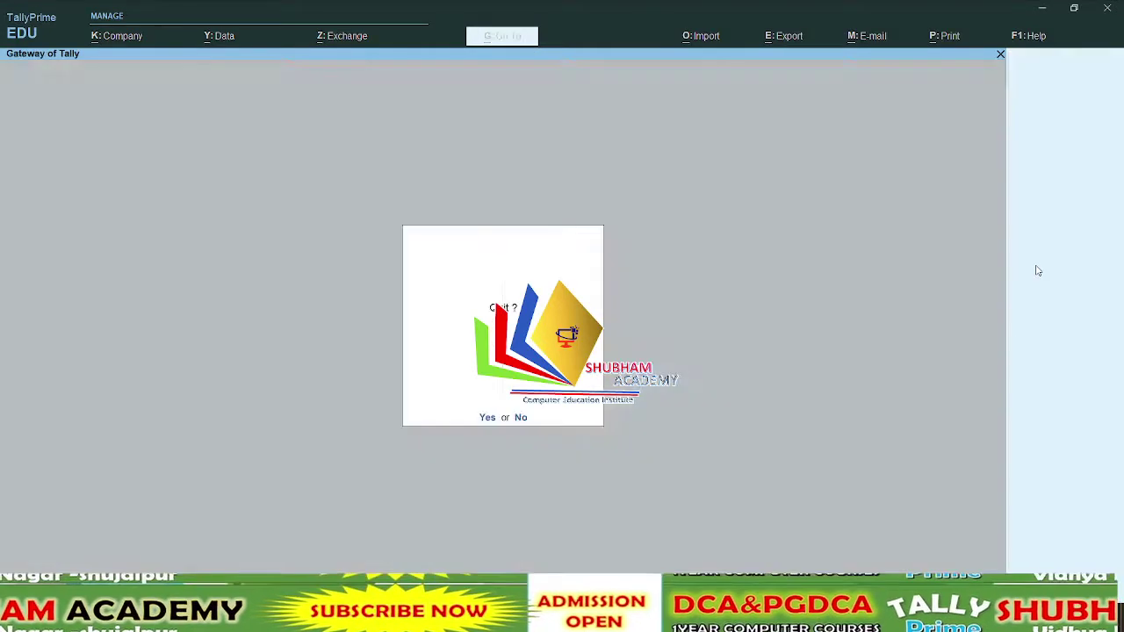
pyautogui.press('Escape')
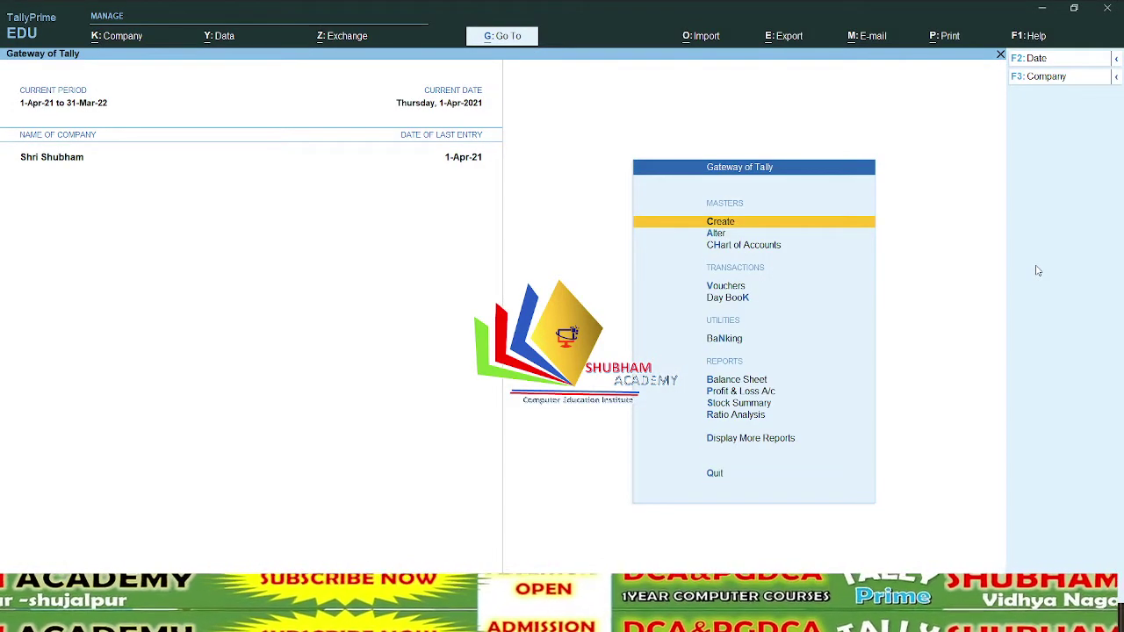
# Step: Open the Credit Note voucher type for alteration
pyautogui.press('Down')
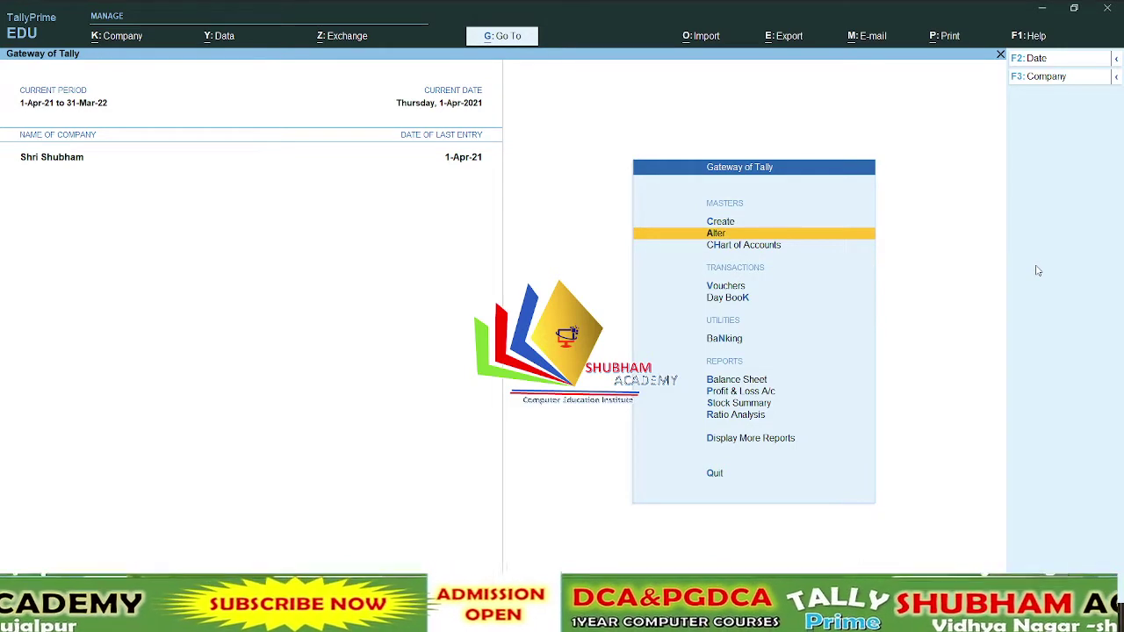
pyautogui.press('Return')
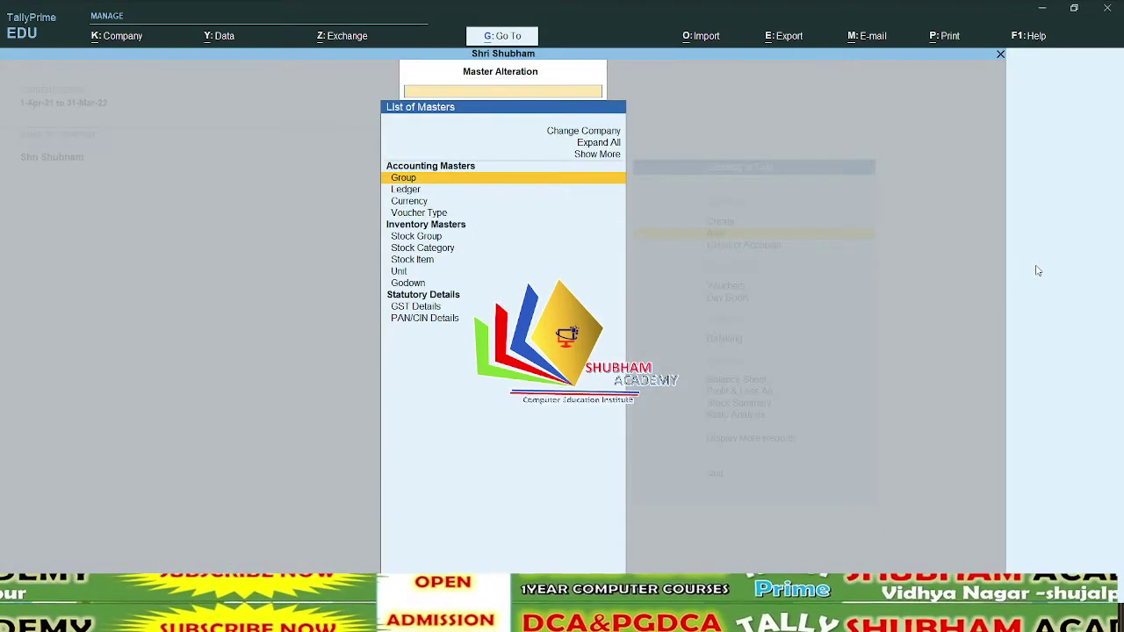
pyautogui.press('Down')
pyautogui.press('Down')
pyautogui.press('Down')
pyautogui.press('Return')
pyautogui.press('Down')
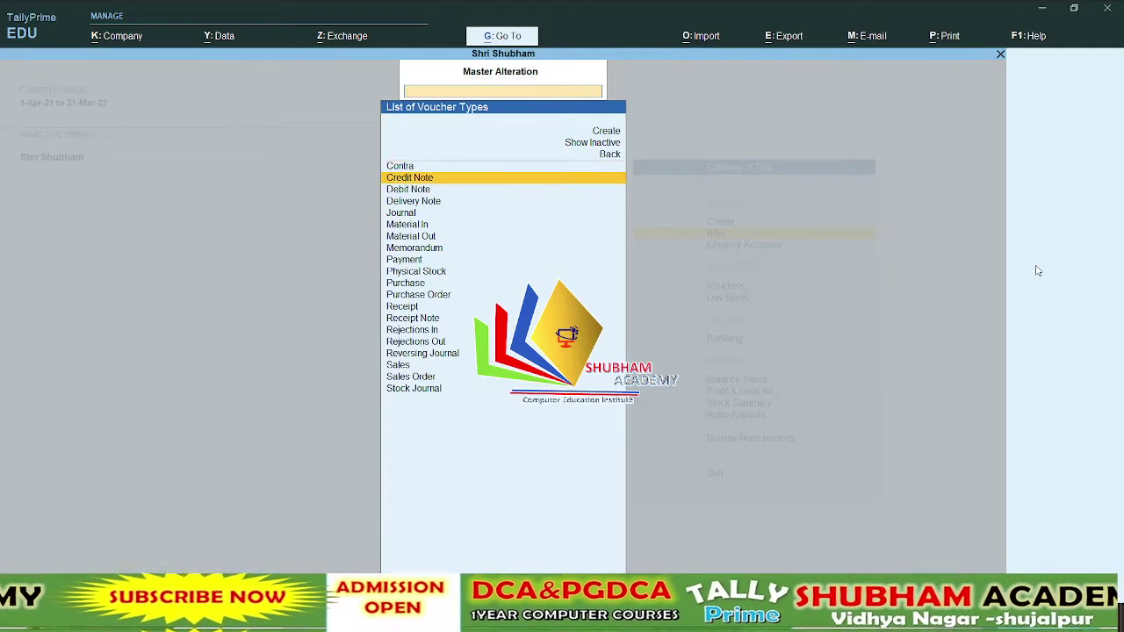
pyautogui.press('Return')
# Step: Keep the Credit Note's general and printing settings and add a voucher class named Interest Class
pyautogui.press('Return')
pyautogui.press('Return')
pyautogui.press('Return')
pyautogui.press('Return')
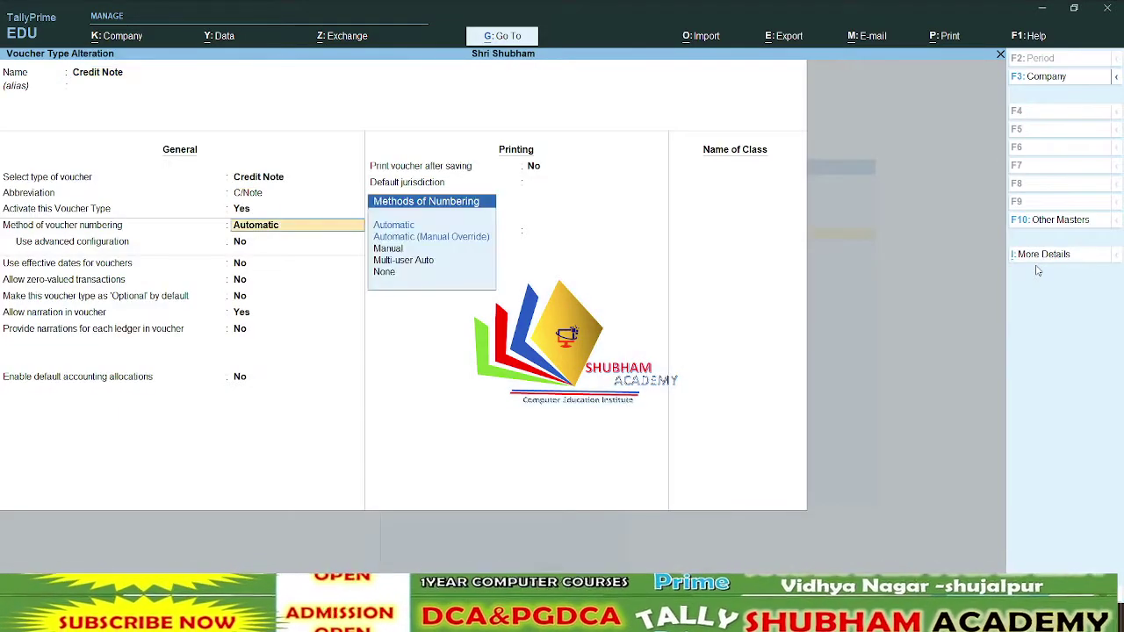
pyautogui.press('Return')
pyautogui.press('Return')
pyautogui.press('Return')
pyautogui.press('Return')
pyautogui.press('Return')
pyautogui.press('Return')
pyautogui.press('Return')
pyautogui.press('Return')
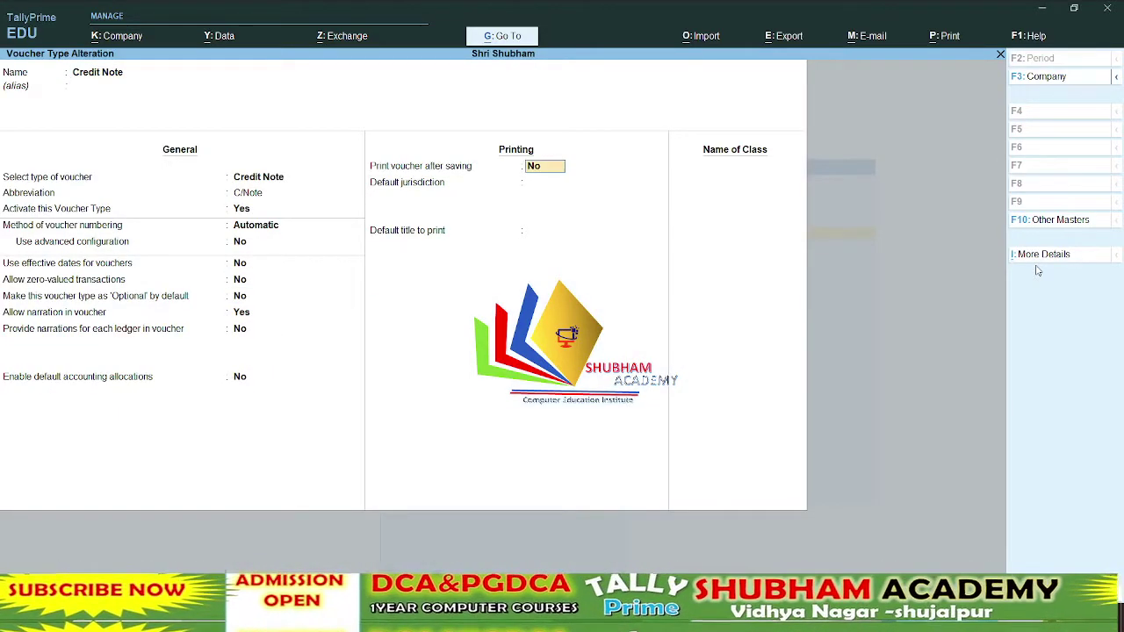
pyautogui.press('Return')
pyautogui.press('Return')
pyautogui.press('Return')
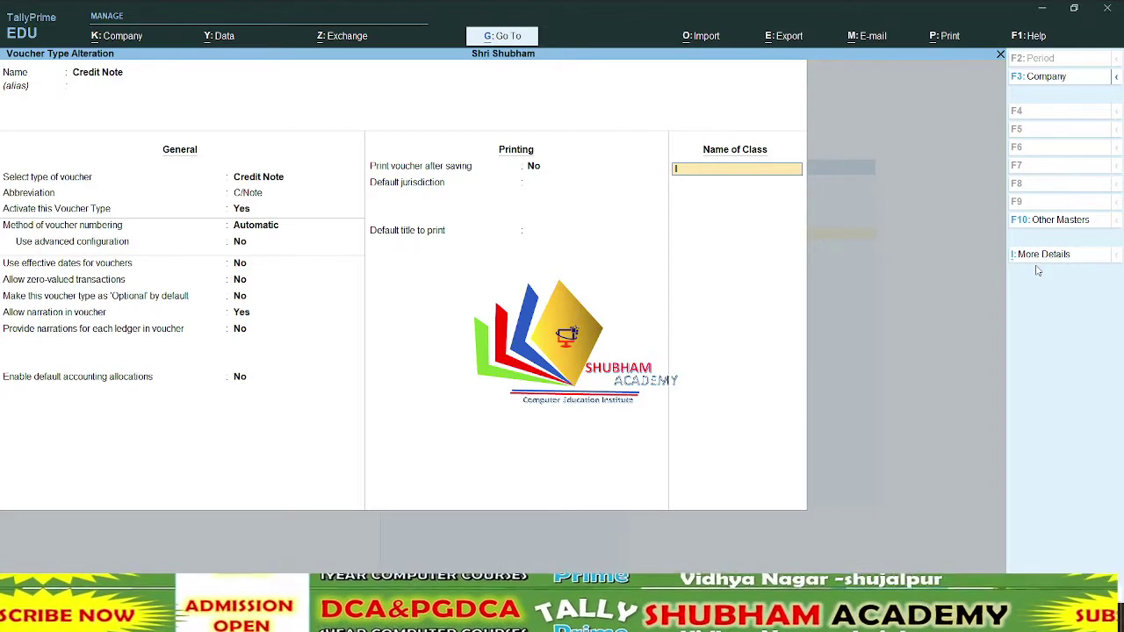
pyautogui.write('Interest')
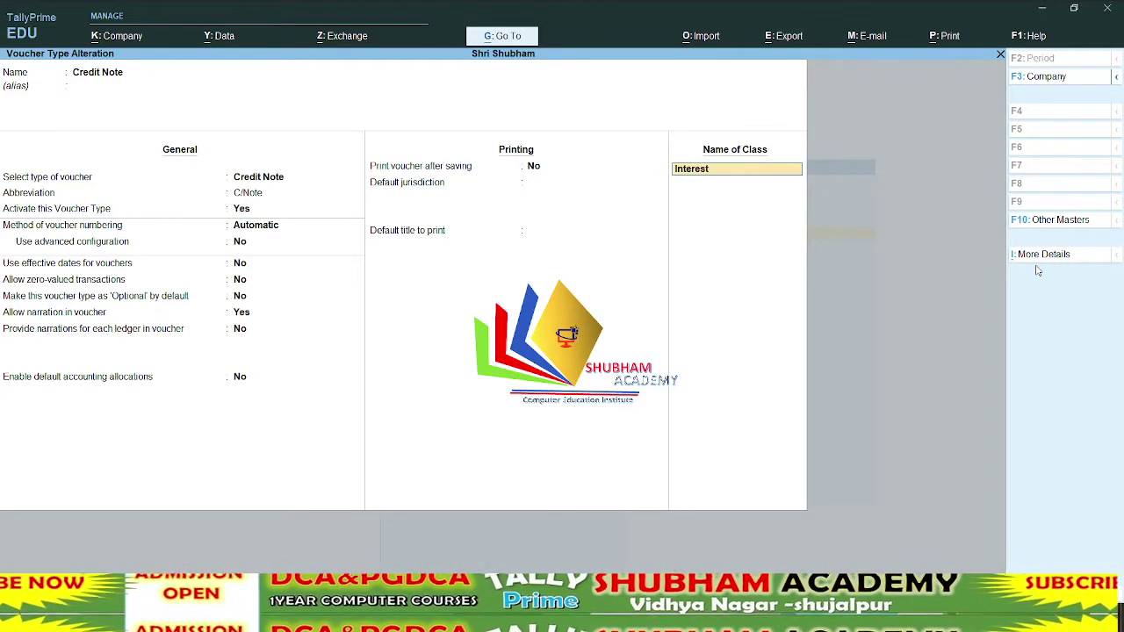
pyautogui.write(' Class')
pyautogui.press('Return')
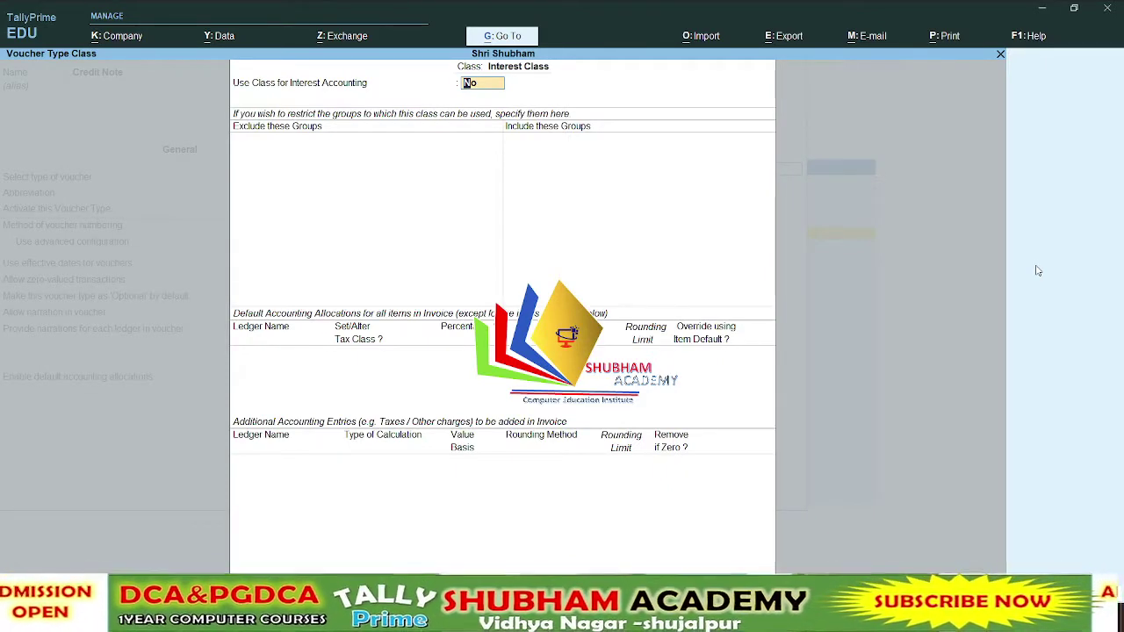
# Step: Enable Interest Class for interest accounting, keep compound interest at No, and save the voucher type
pyautogui.press('y')
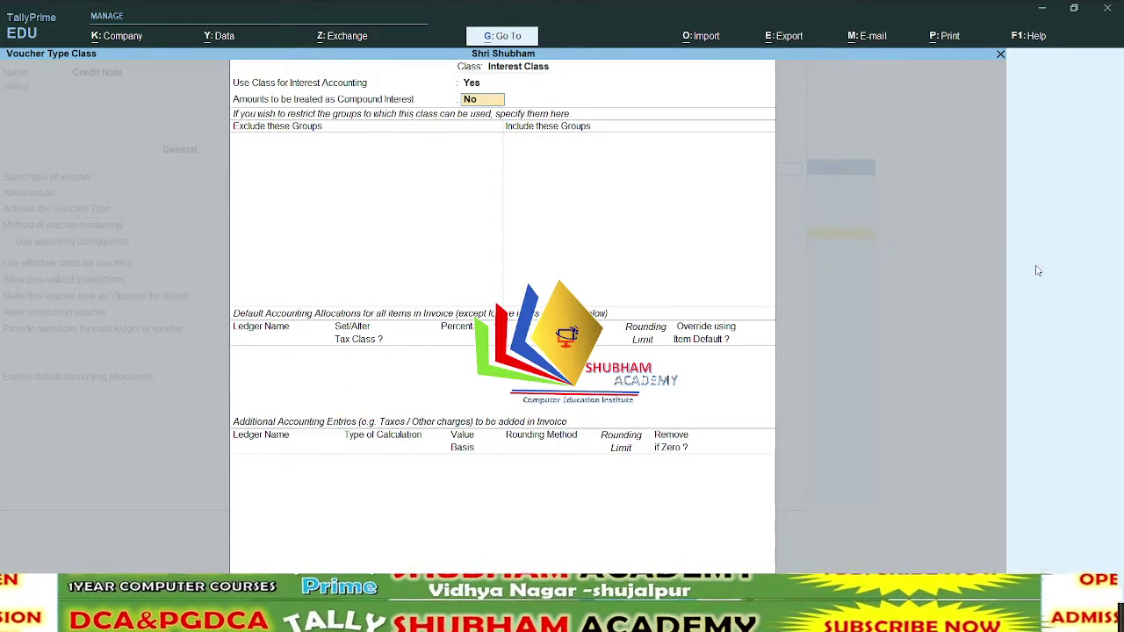
pyautogui.press('Return')
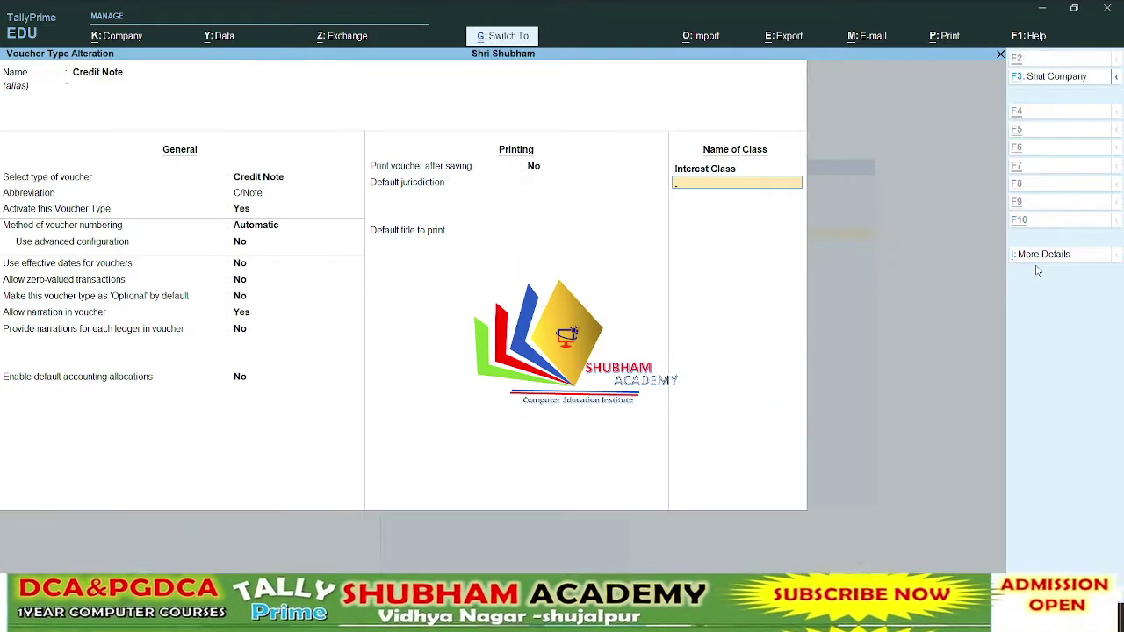
pyautogui.press('Return')
pyautogui.press('Escape')
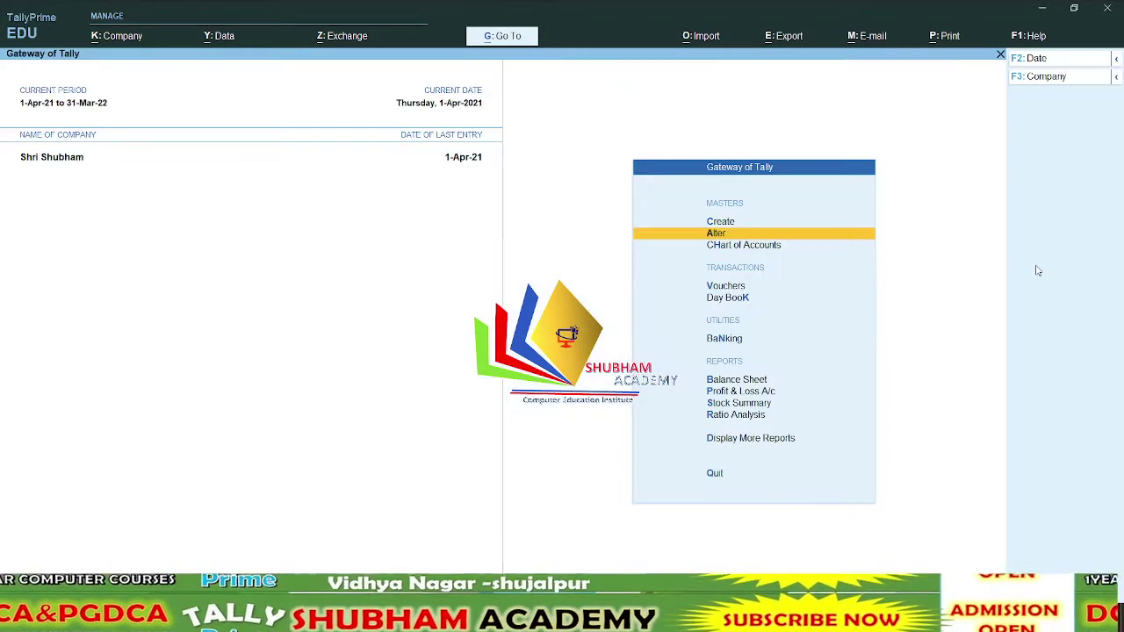
# Step: Start a new Credit Note voucher using Interest Class
pyautogui.press('Escape')
pyautogui.press('n')
pyautogui.press('v')
pyautogui.press('F9')
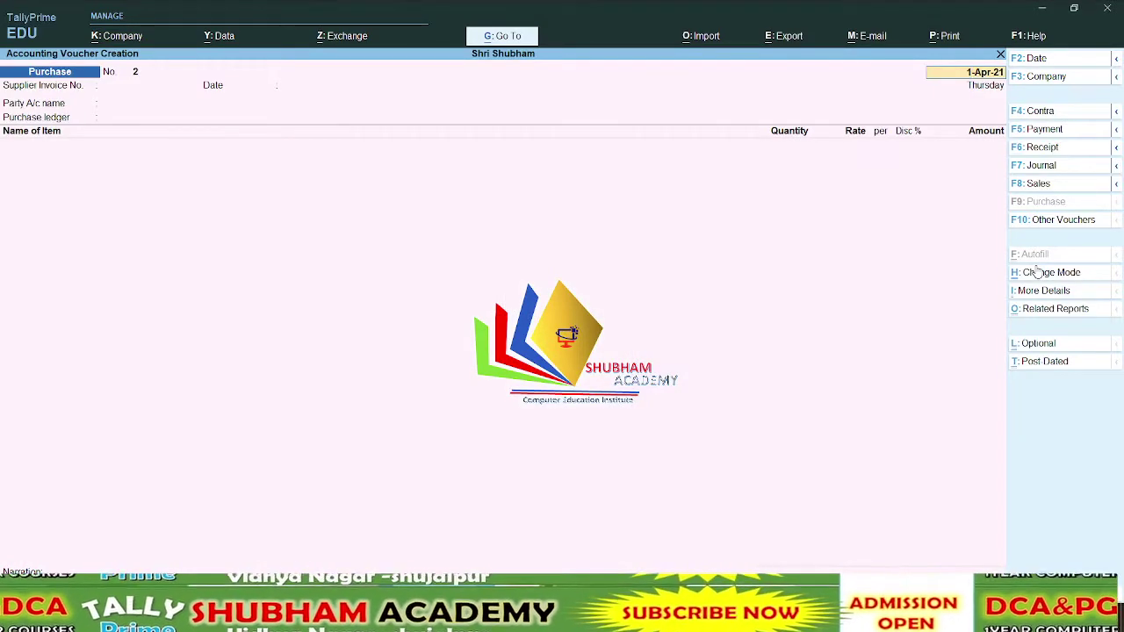
pyautogui.hotkey('ctrl', 'F8')
pyautogui.press('Down')
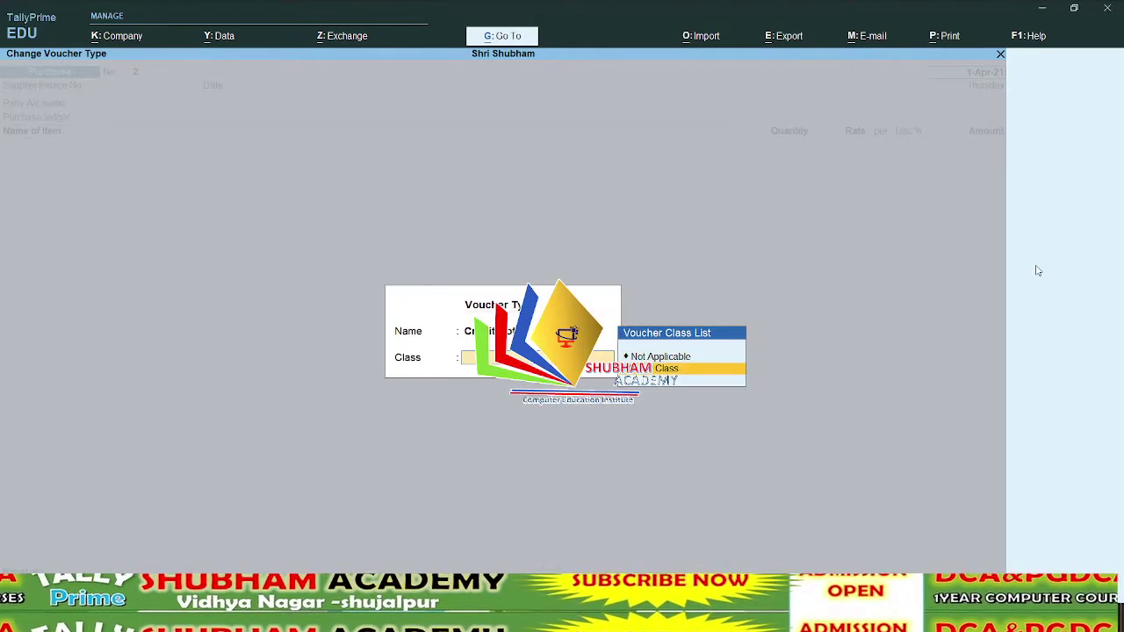
pyautogui.press('Return')
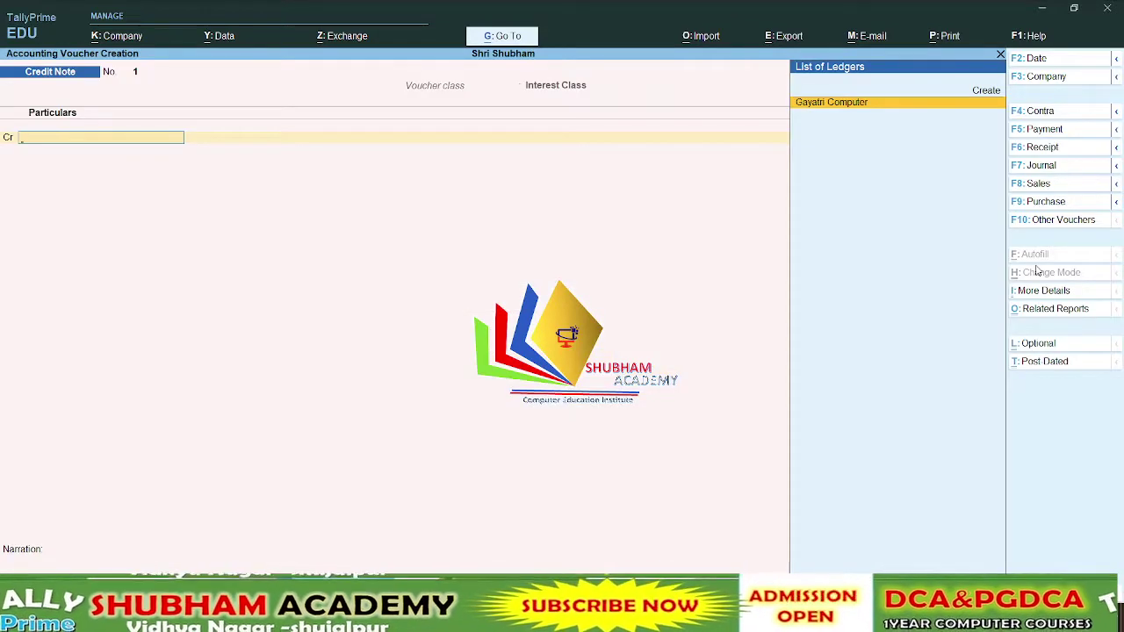
# Step: Credit Gayatri Computer in the Credit Note and change the voucher date to 1-Aug-21
pyautogui.press('Return')
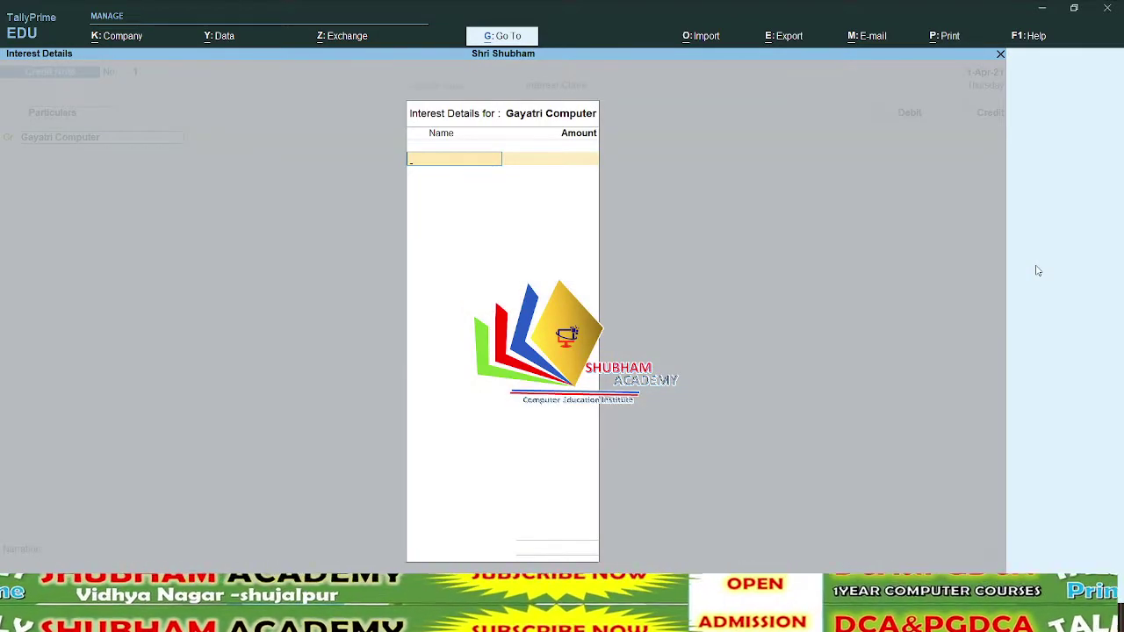
pyautogui.press('Escape')
pyautogui.press('y')
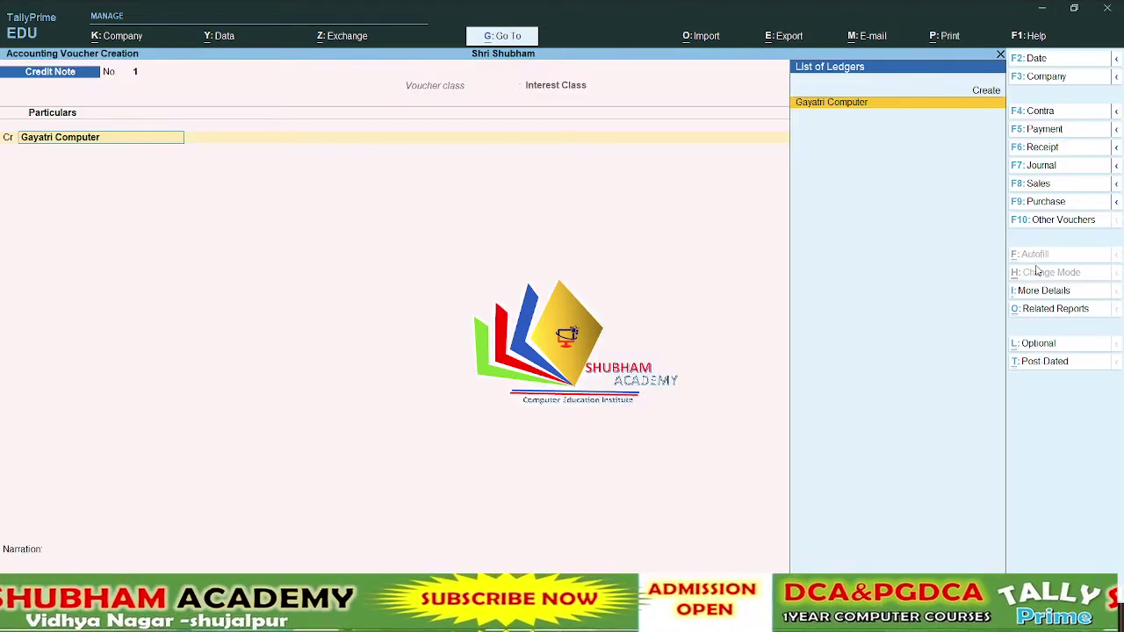
pyautogui.press('F2')
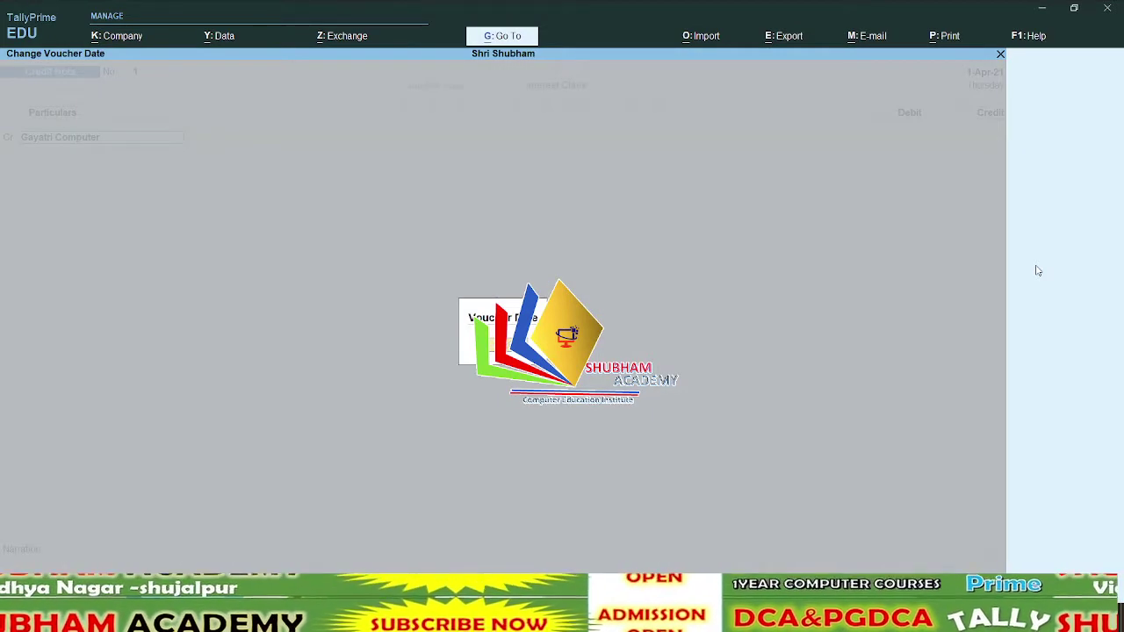
pyautogui.press('Return')
pyautogui.press('Return')
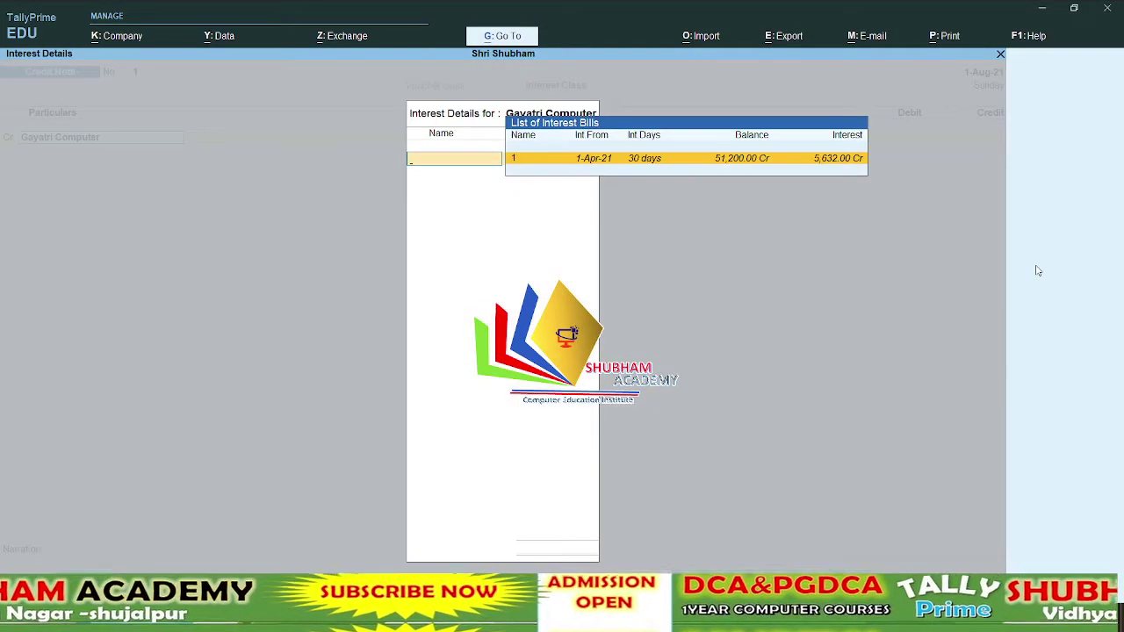
# Step: Book interest bill 1 for Gayatri Computer and accept the 5,632.00 credit amount
pyautogui.press('Return')
pyautogui.press('Return')
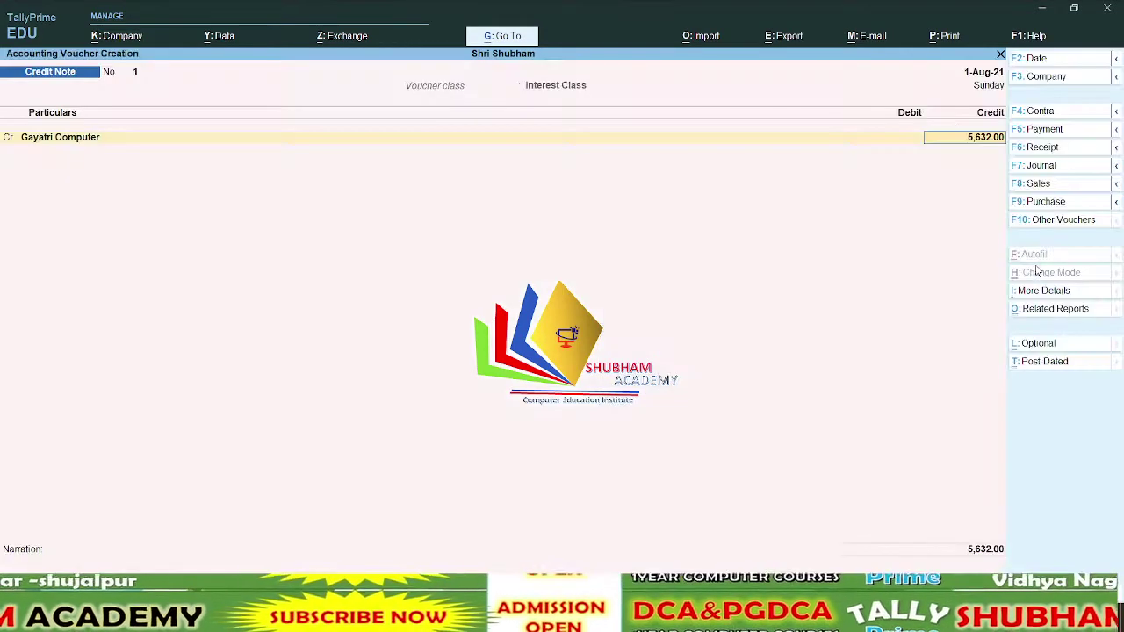
pyautogui.press('Return')
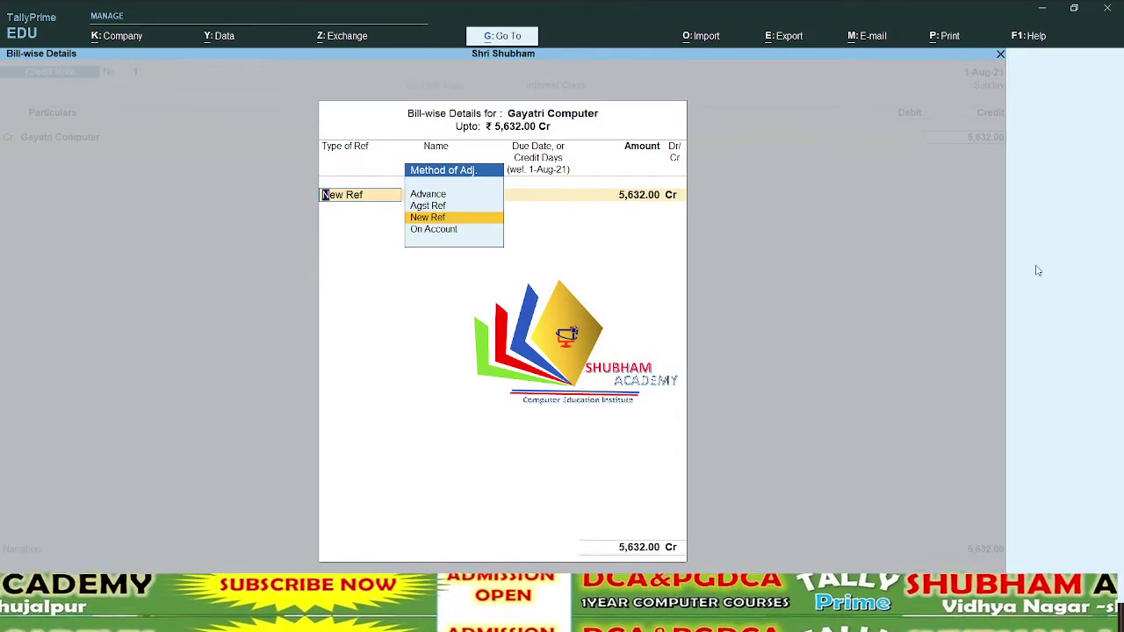
# Step: Allocate the amount as New Ref 1, keeping interest at 1% per Calendar Month on Credit Balances Only from 1-Aug-21
pyautogui.press('Return')
pyautogui.press('Return')
pyautogui.press('Return')
pyautogui.press('Return')
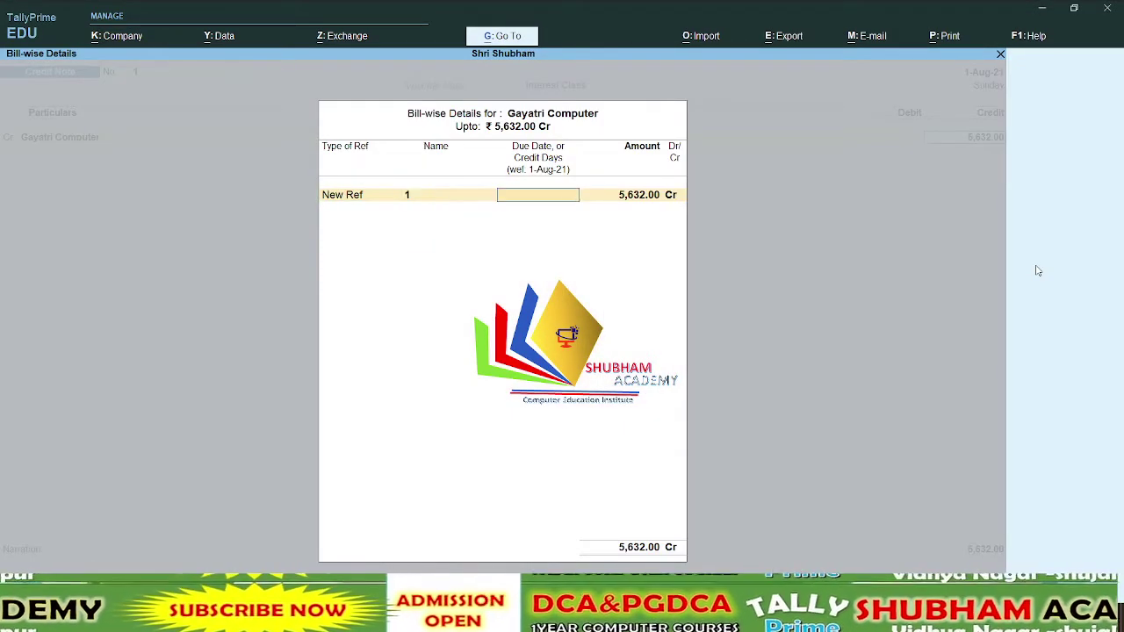
pyautogui.press('Return')
pyautogui.press('Return')
pyautogui.press('Return')
pyautogui.press('Return')
pyautogui.press('Return')
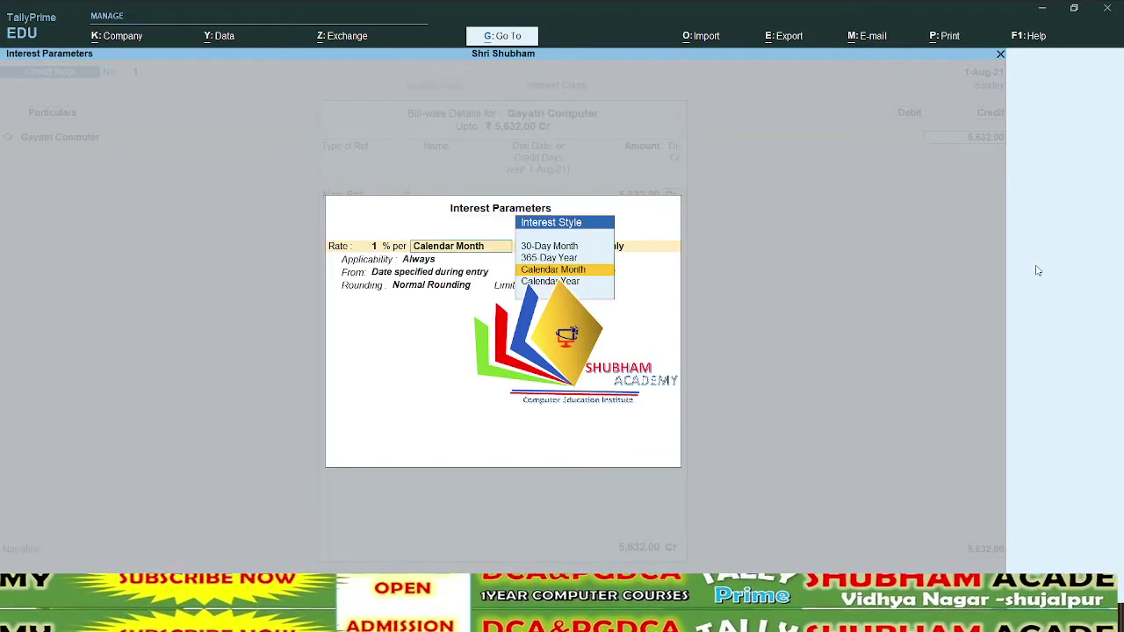
pyautogui.press('Return')
pyautogui.press('Return')
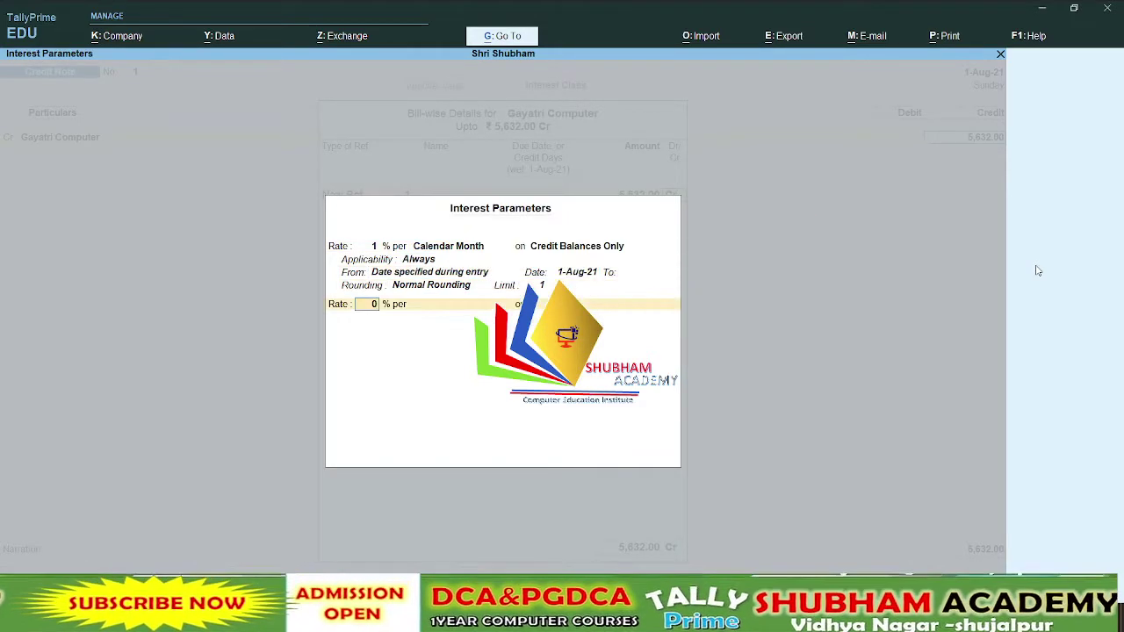
pyautogui.press('Return')
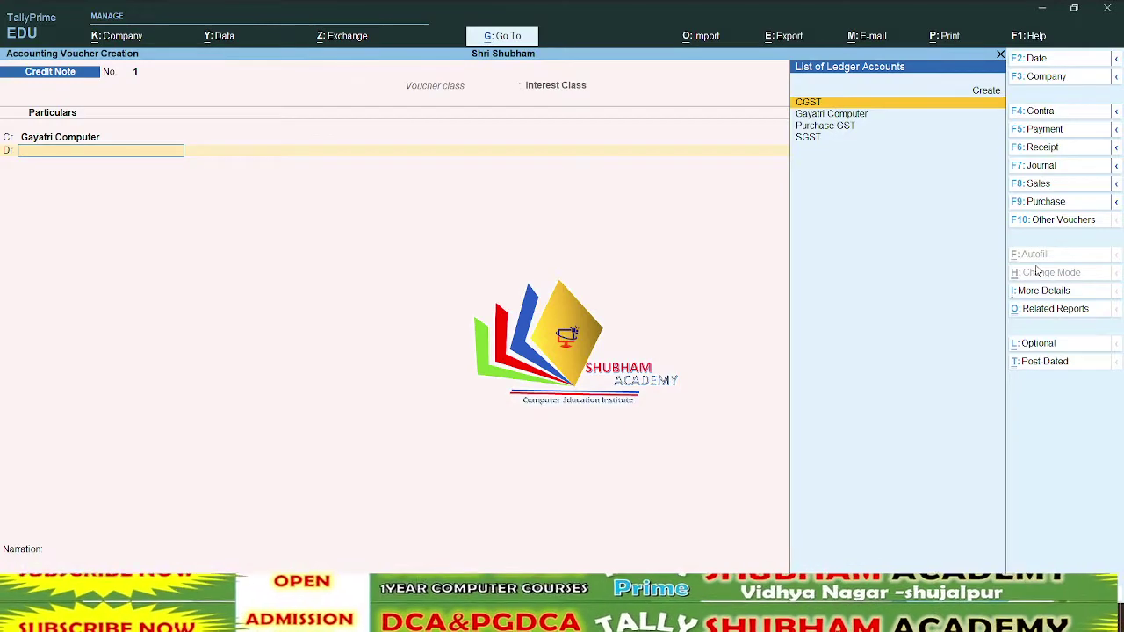
# Step: Debit CGST with 5,632.00, save the Credit Note and leave voucher entry
pyautogui.press('Return')
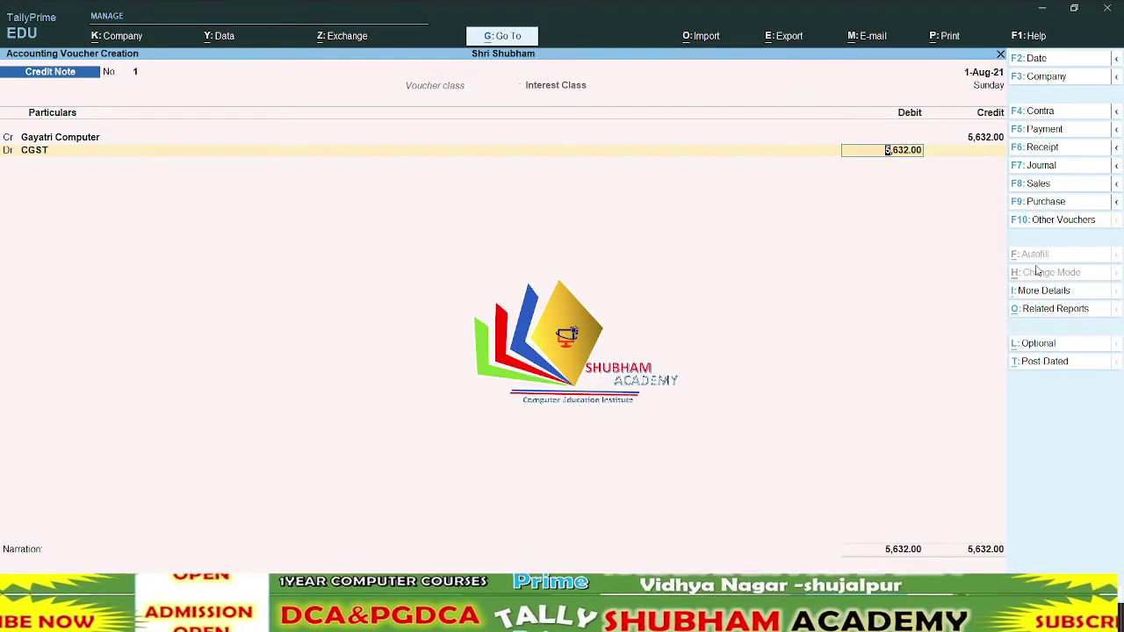
pyautogui.press('Return')
pyautogui.press('Return')
pyautogui.press('Return')
pyautogui.press('Return')
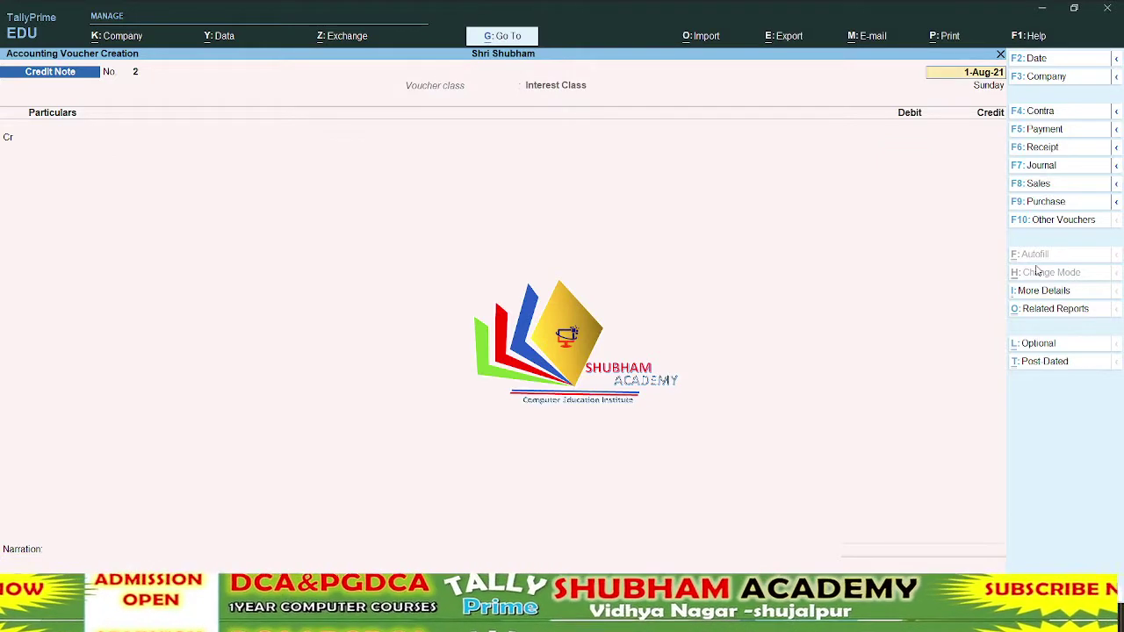
pyautogui.press('Escape')
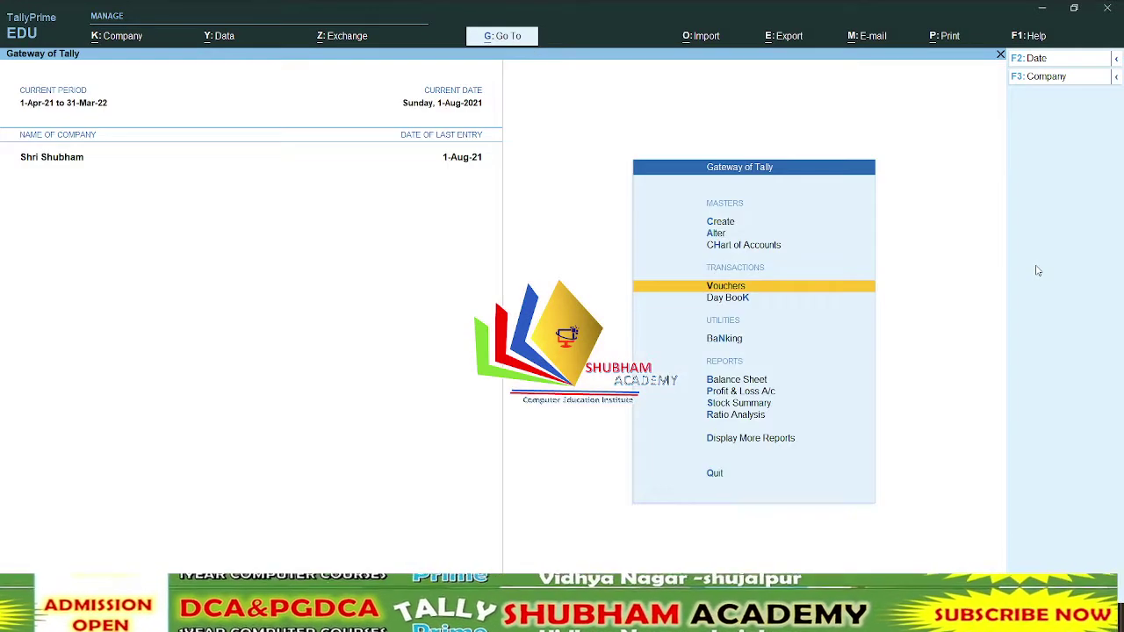
# Step: Start a Payment voucher from the Cash account with Gayatri Computer as the party
pyautogui.press('Escape')
pyautogui.press('Escape')
pyautogui.press('v')
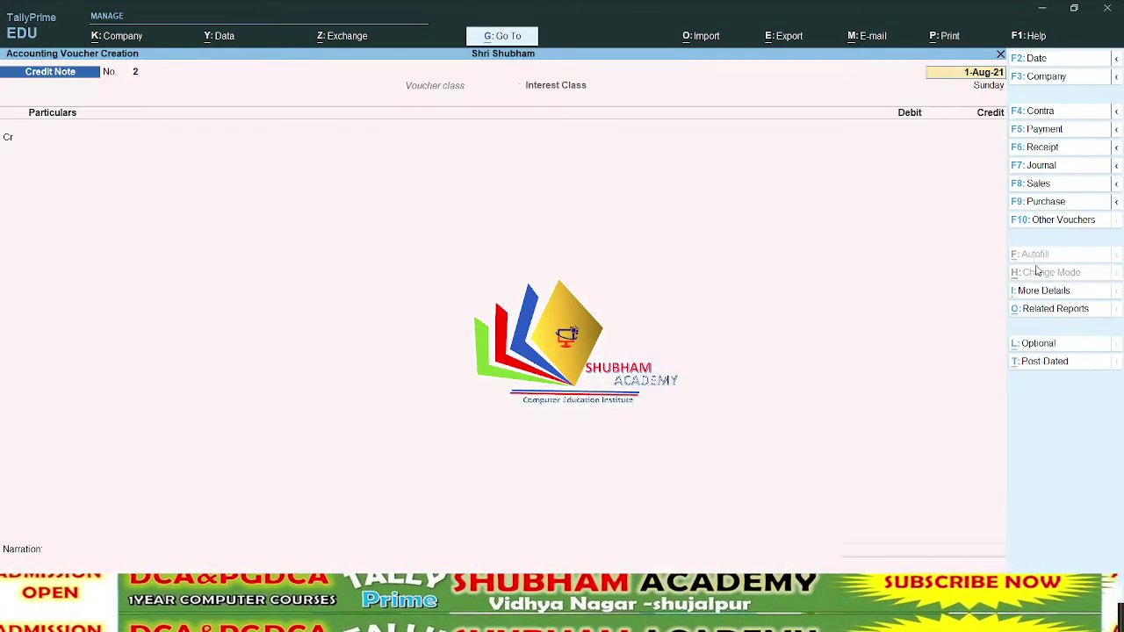
pyautogui.press('F5')
pyautogui.press('Return')
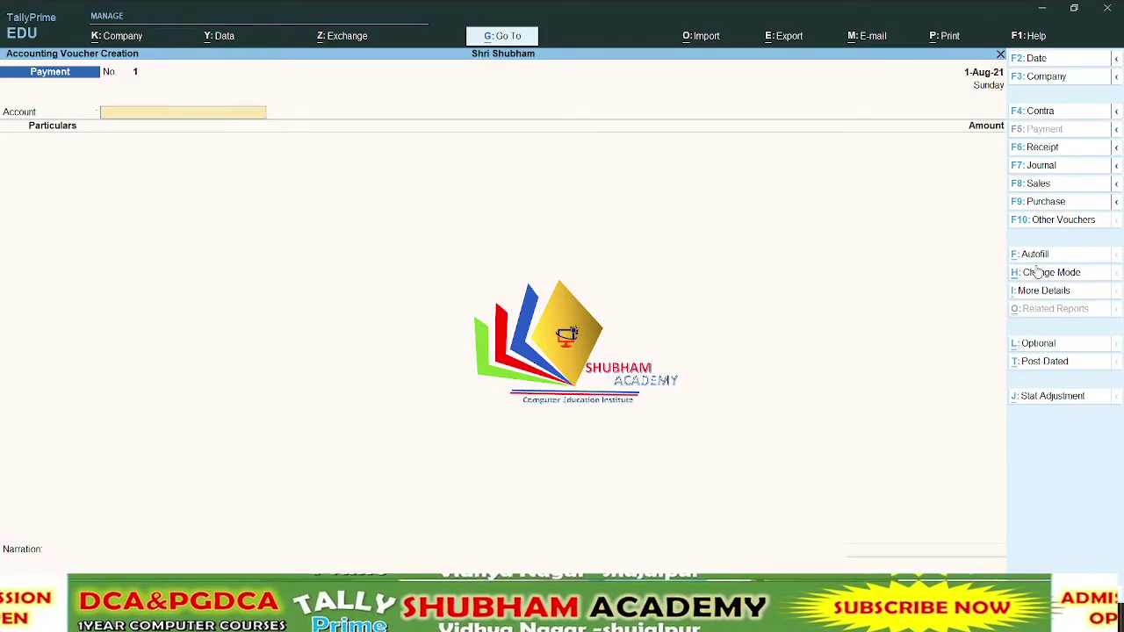
pyautogui.press('Return')
pyautogui.write('g')
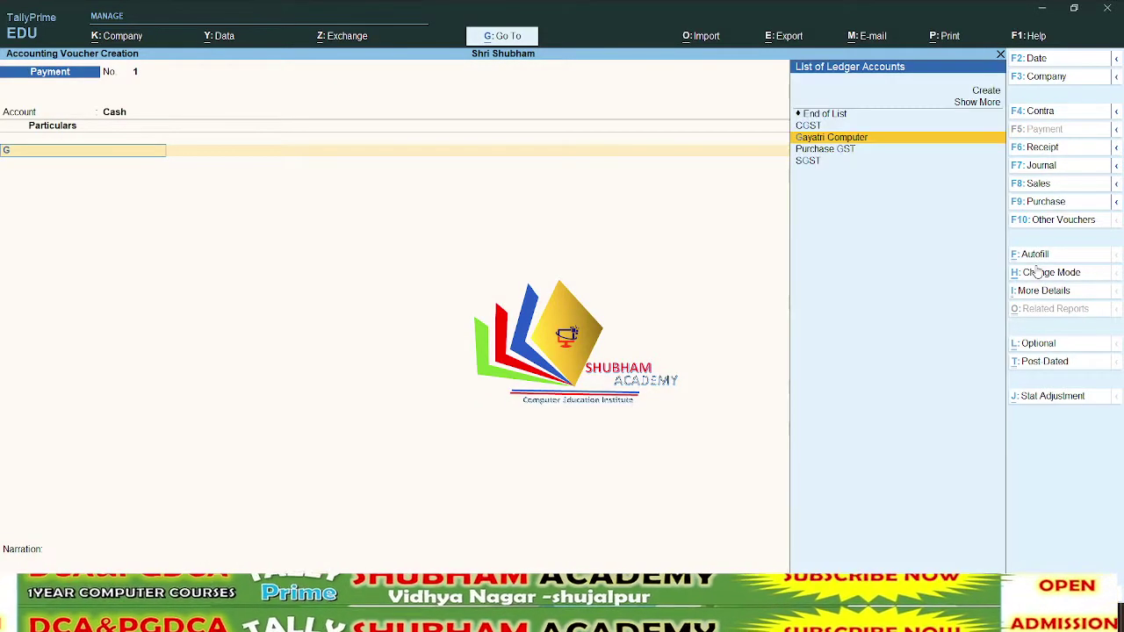
pyautogui.press('Return')
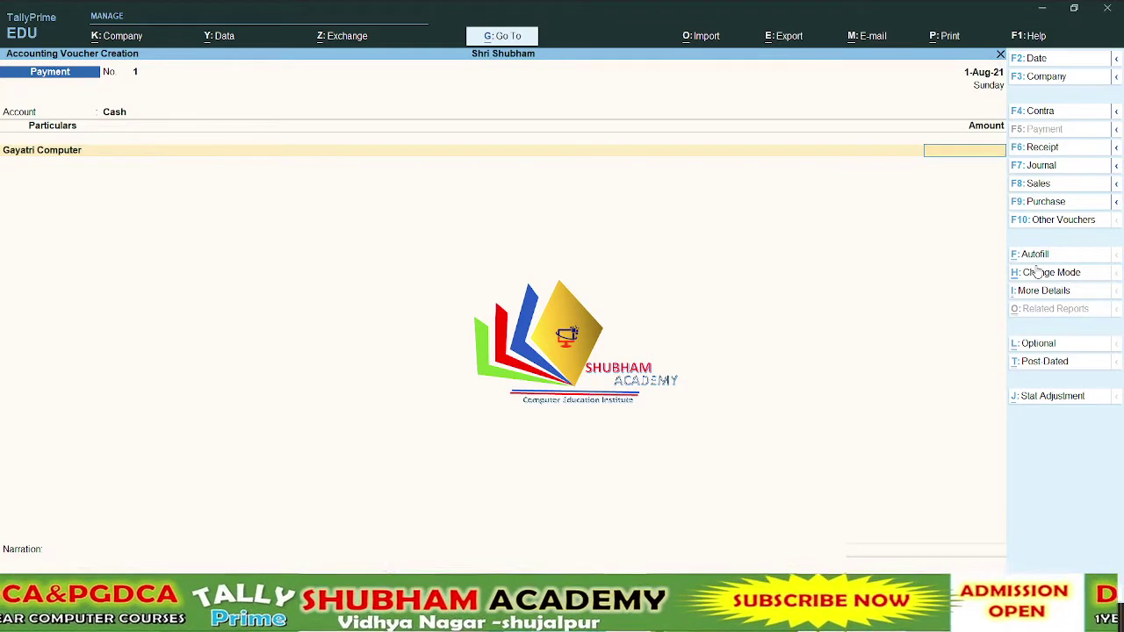
pyautogui.press('BackSpace')
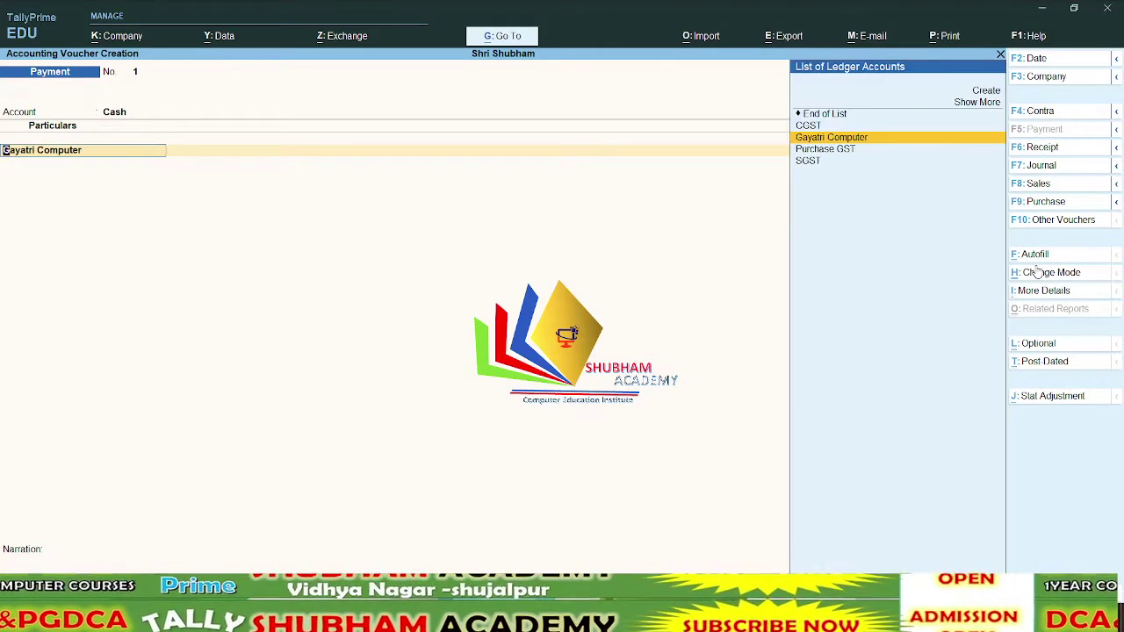
# Step: Show more voucher configurations and enable preallocating bills, the list of bills for selection and final balances for each bill
pyautogui.press('F12')
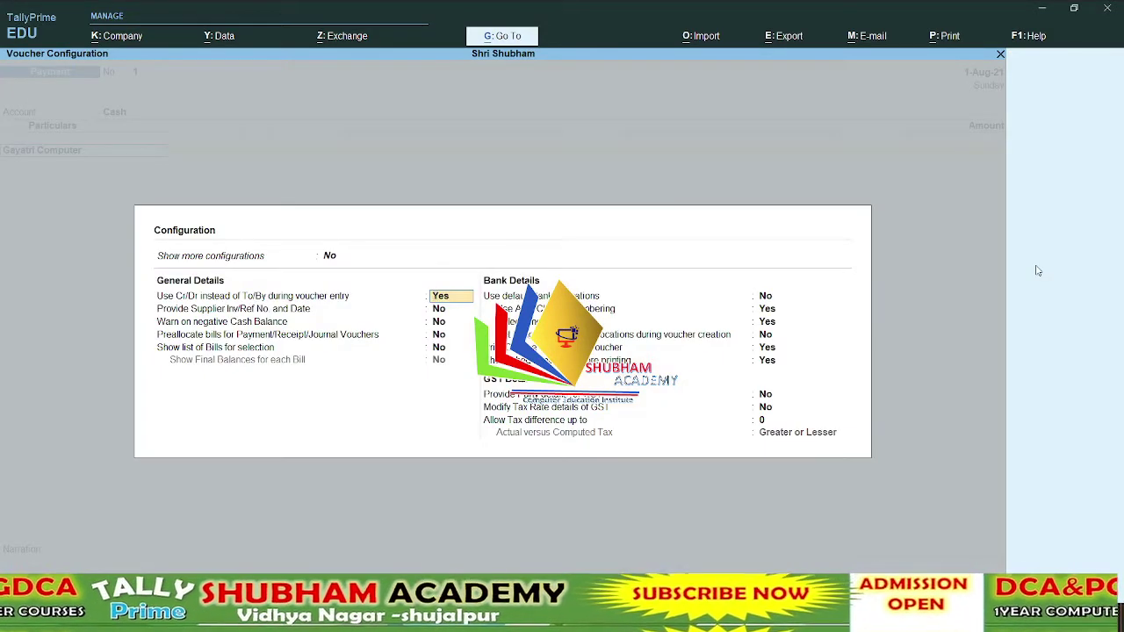
pyautogui.press('Up')
pyautogui.write('y')
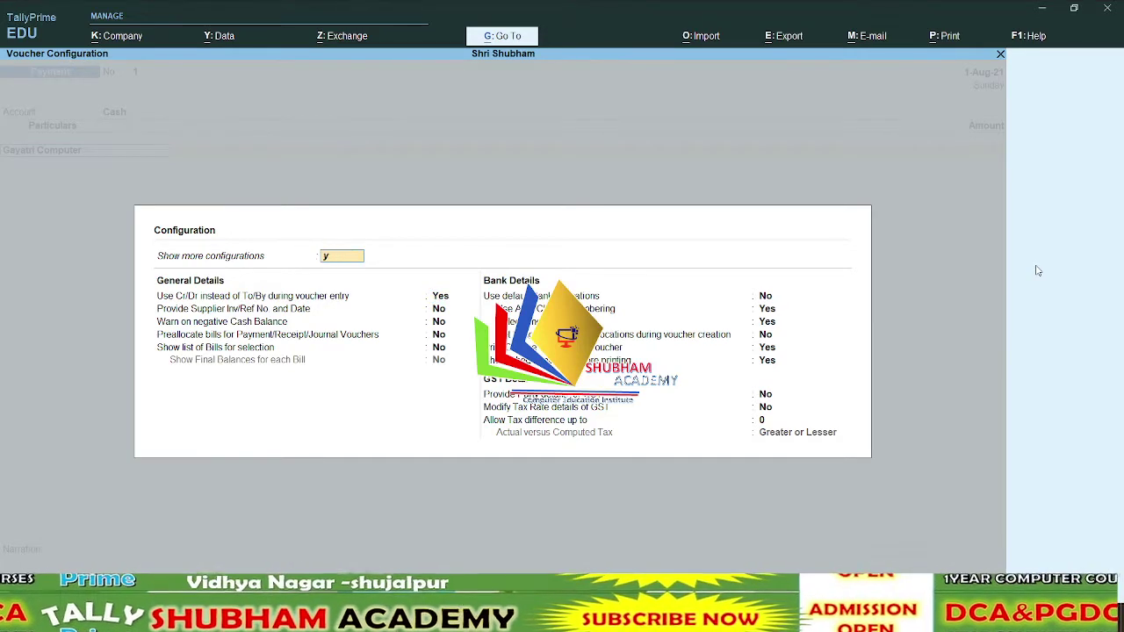
pyautogui.press('Return')
pyautogui.press('Down')
pyautogui.press('Down')
pyautogui.press('Down')
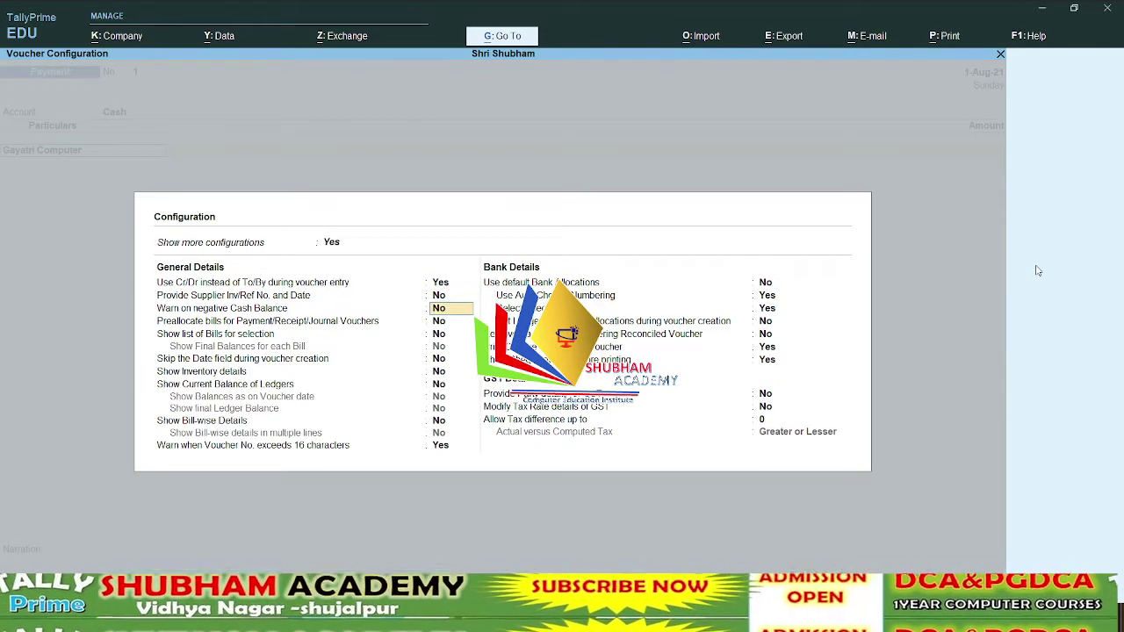
pyautogui.write('y')
pyautogui.press('Return')
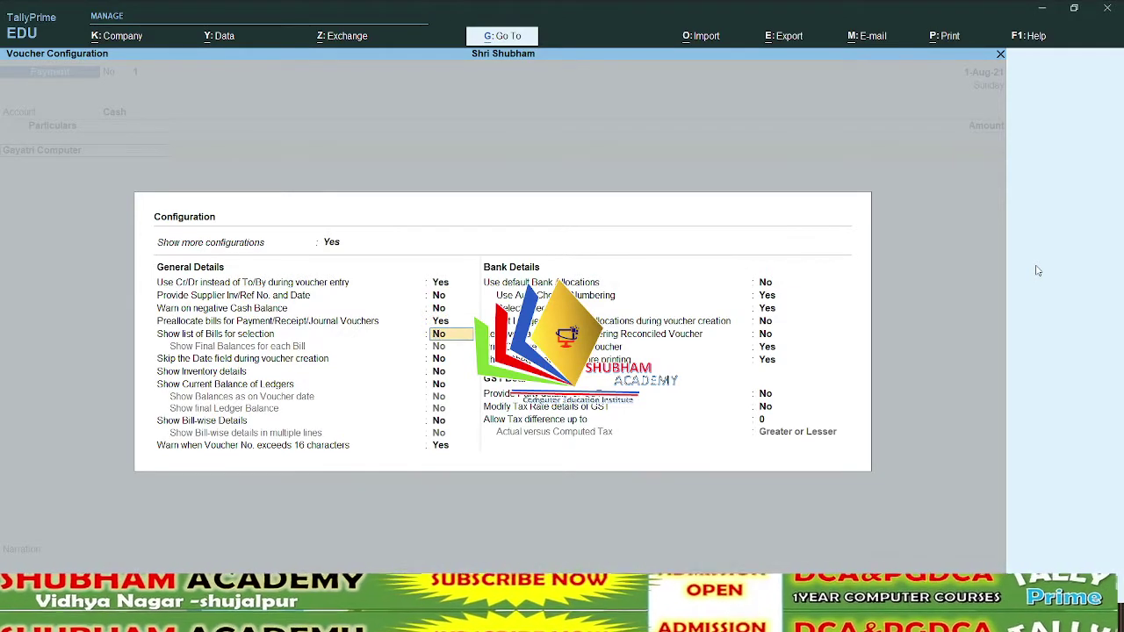
pyautogui.write('y')
pyautogui.press('Return')
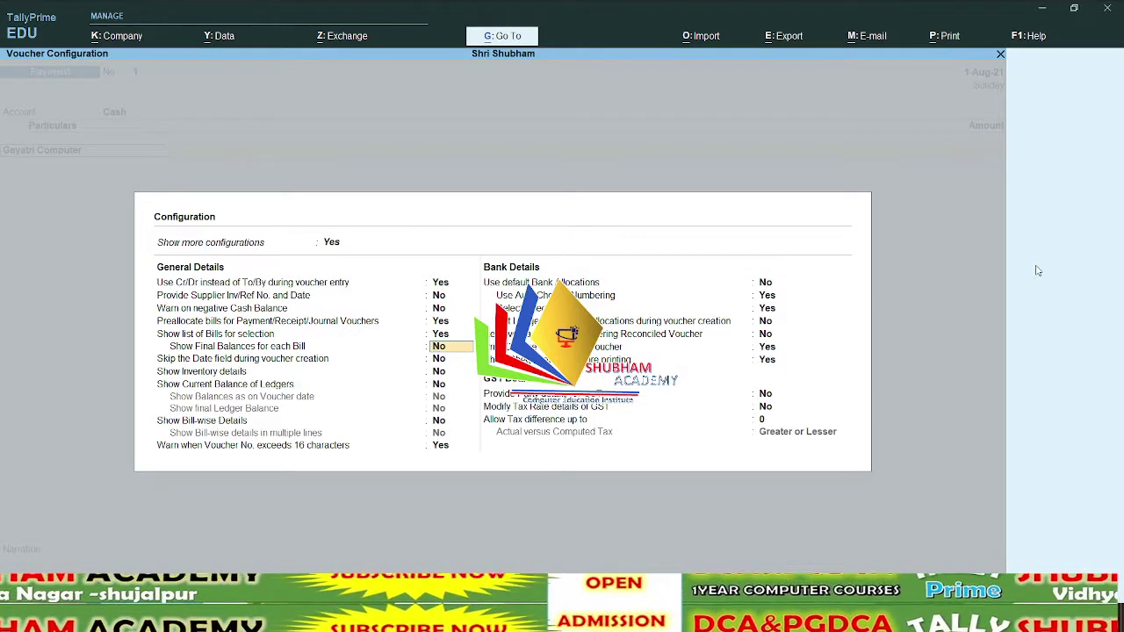
pyautogui.write('y')
pyautogui.press('Return')
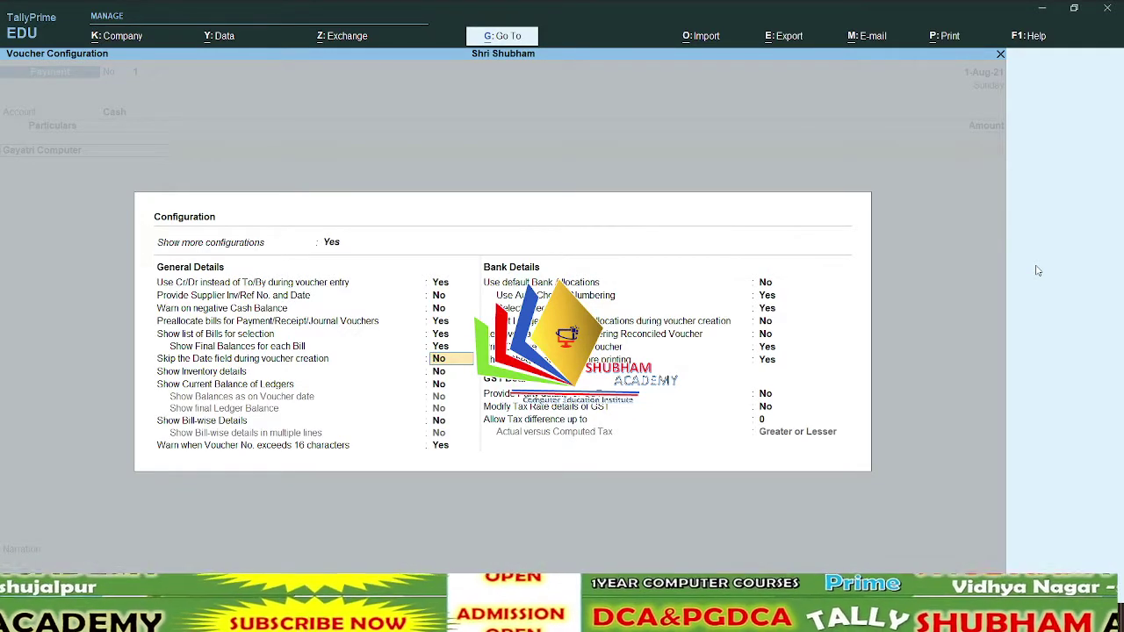
# Step: Set Show Bill-wise Details to Yes and save the voucher configuration
pyautogui.press('Return')
pyautogui.press('Return')
pyautogui.press('Return')
pyautogui.press('Return')
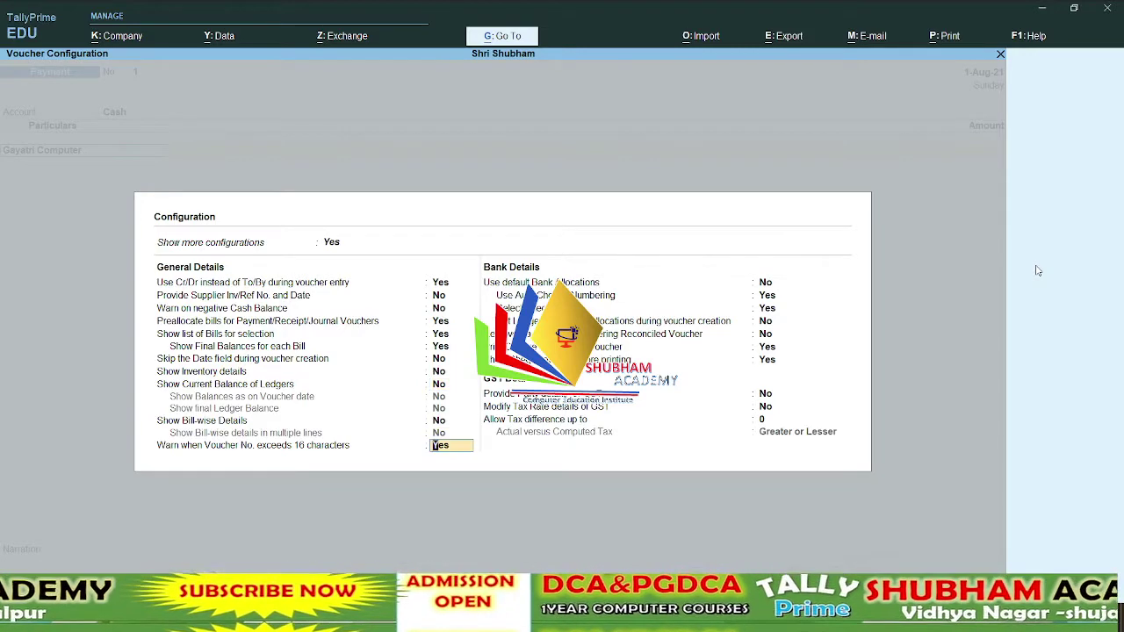
pyautogui.press('Up')
pyautogui.write('y')
pyautogui.hotkey('ctrl', 'a')
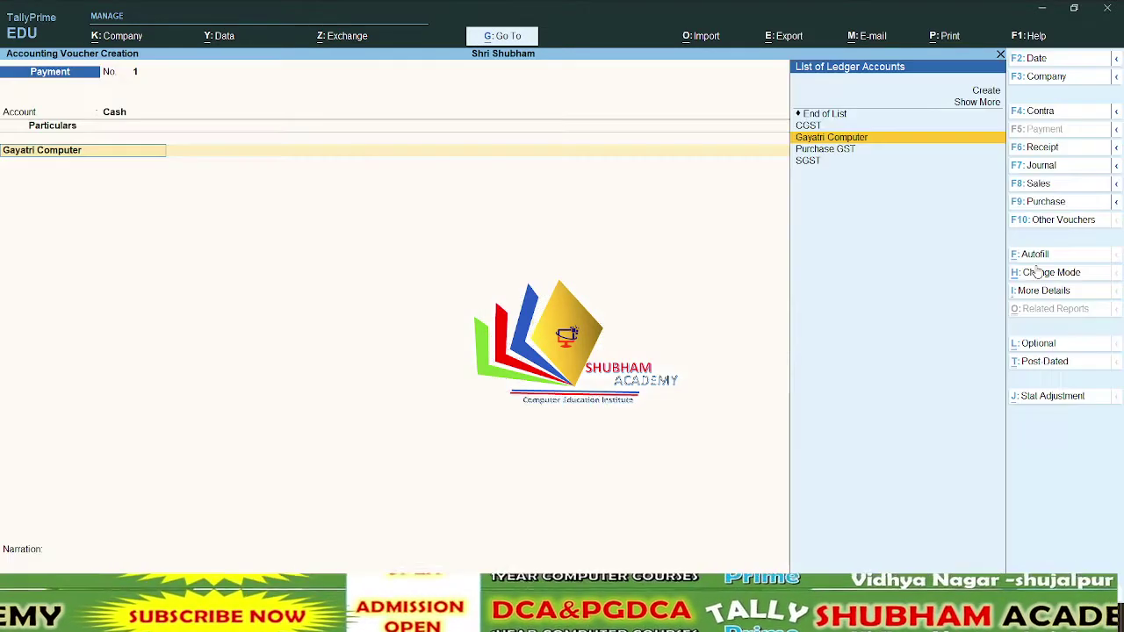
# Step: Allocate Gayatri Computer's payment as Agst Ref to bill 1 for 56,832.00 and quit the Payment voucher without saving
pyautogui.press('Return')
pyautogui.press('Return')
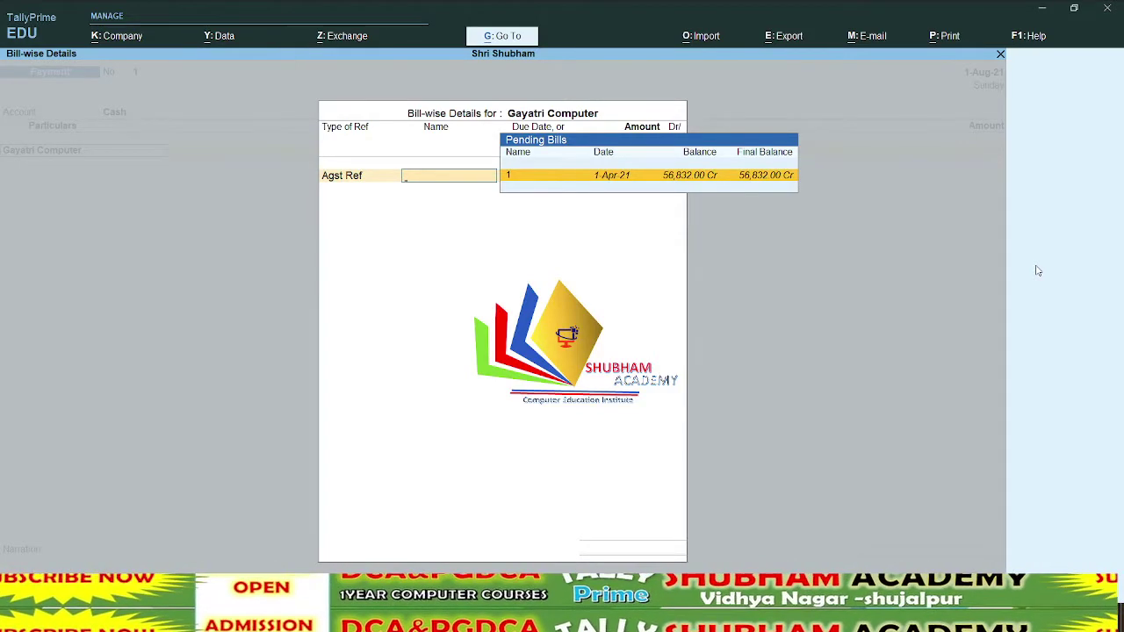
pyautogui.press('Return')
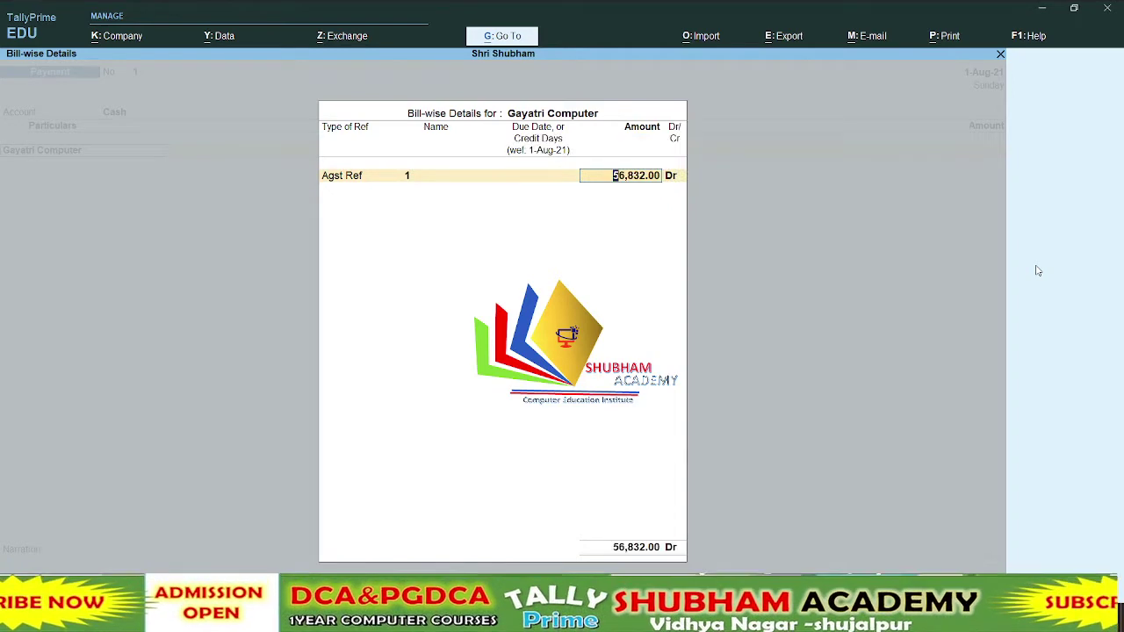
pyautogui.press('Return')
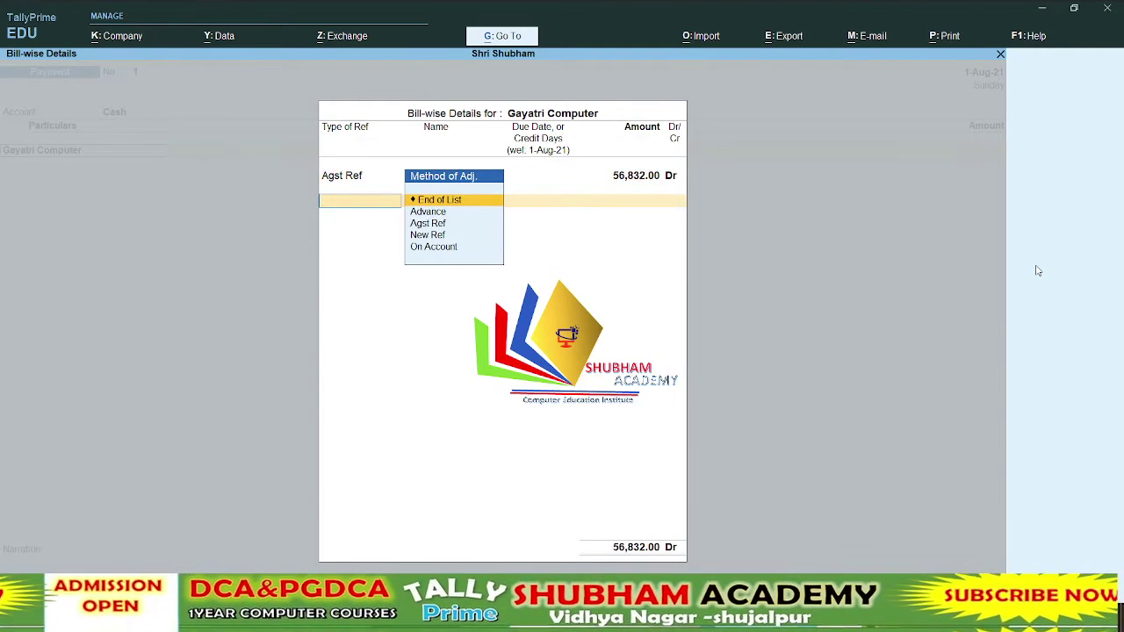
pyautogui.press('Return')
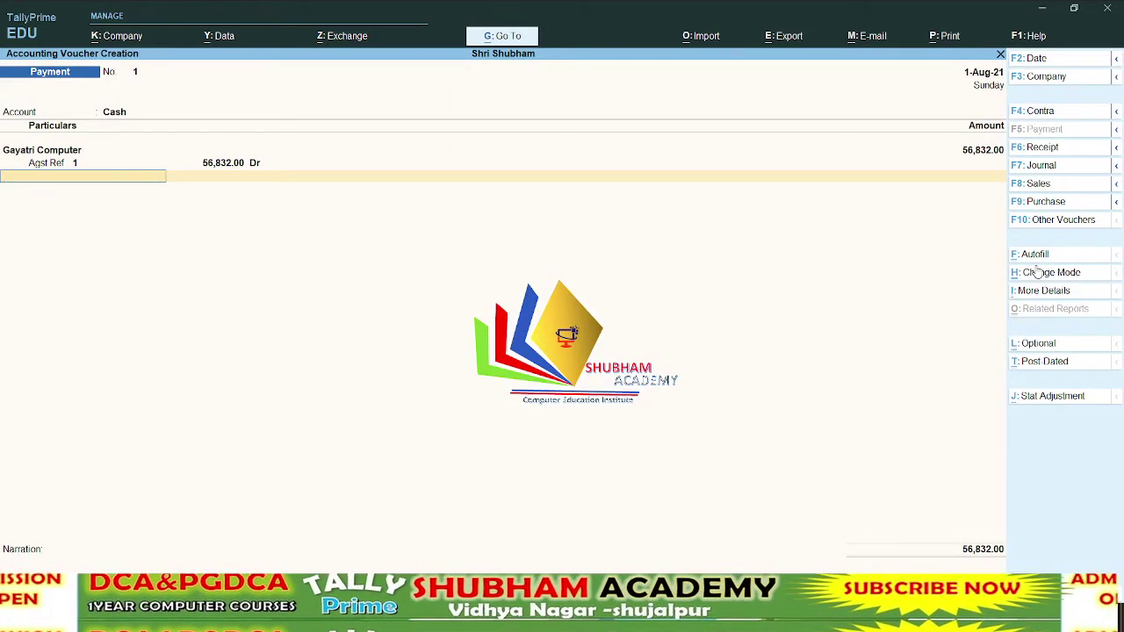
pyautogui.press('Escape')
pyautogui.press('y')
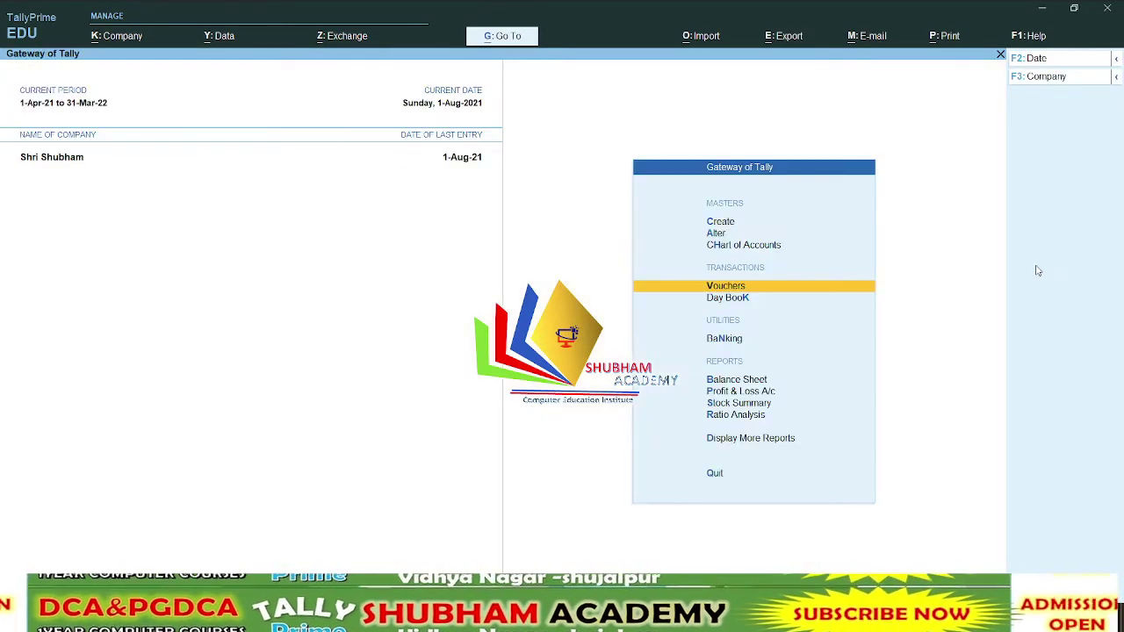